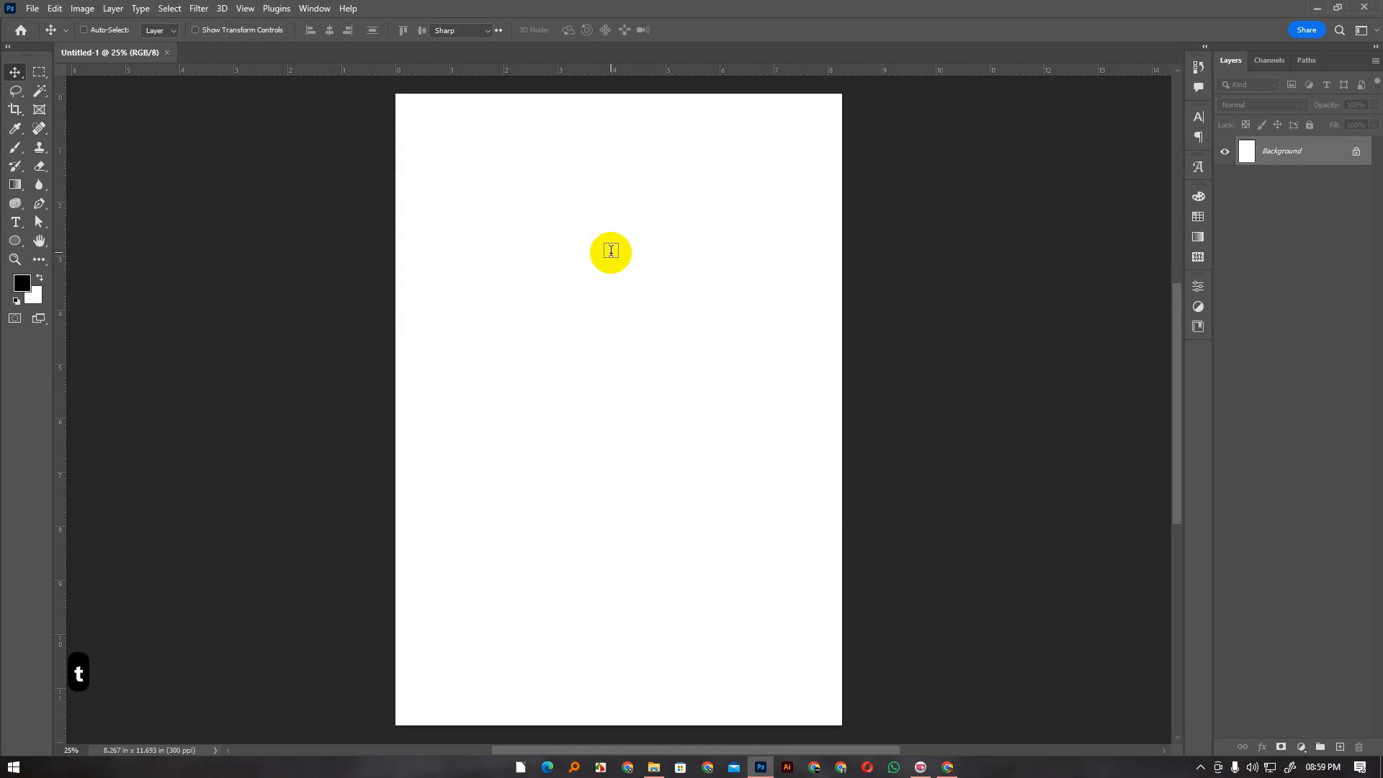
Add the text "Bangladesh" in the upper part of the page and move it slightly down and to the right
click(457, 182)
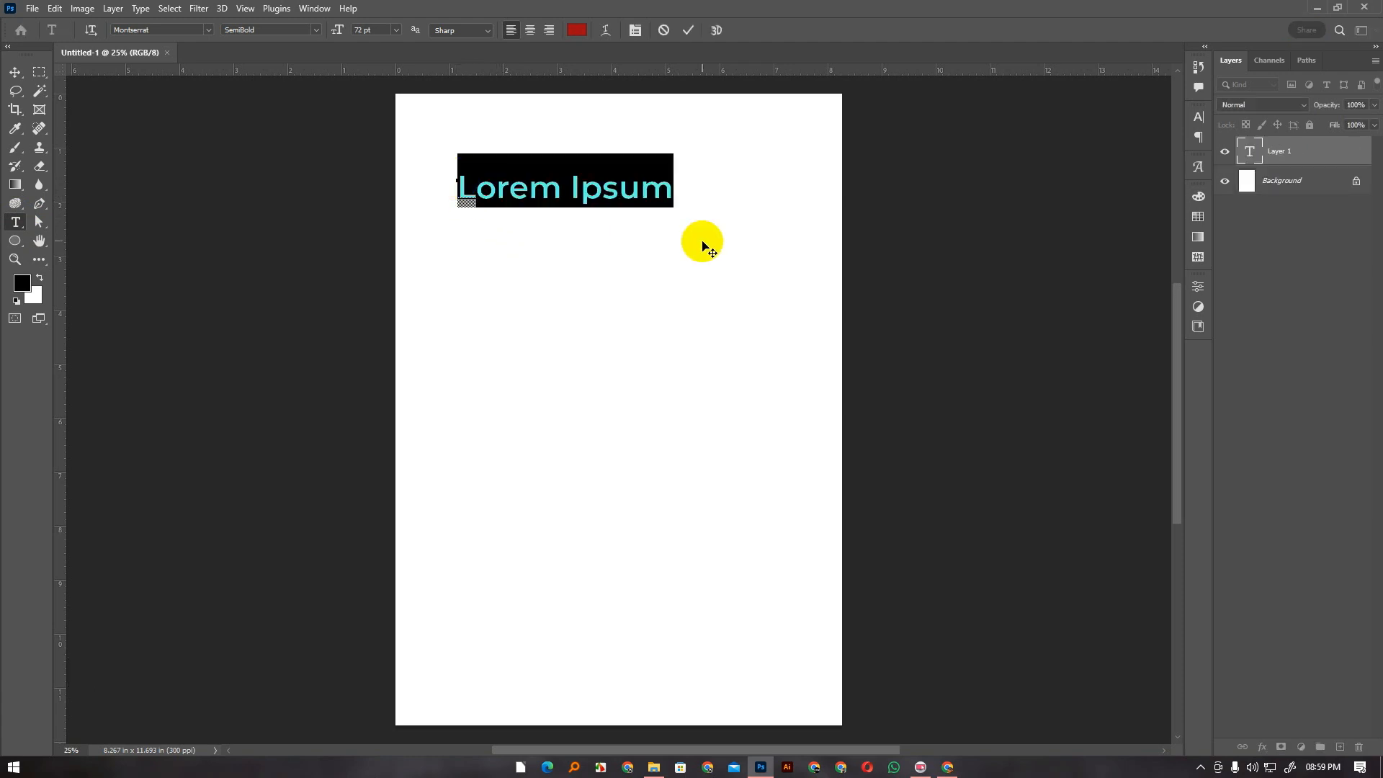
text(Bang)
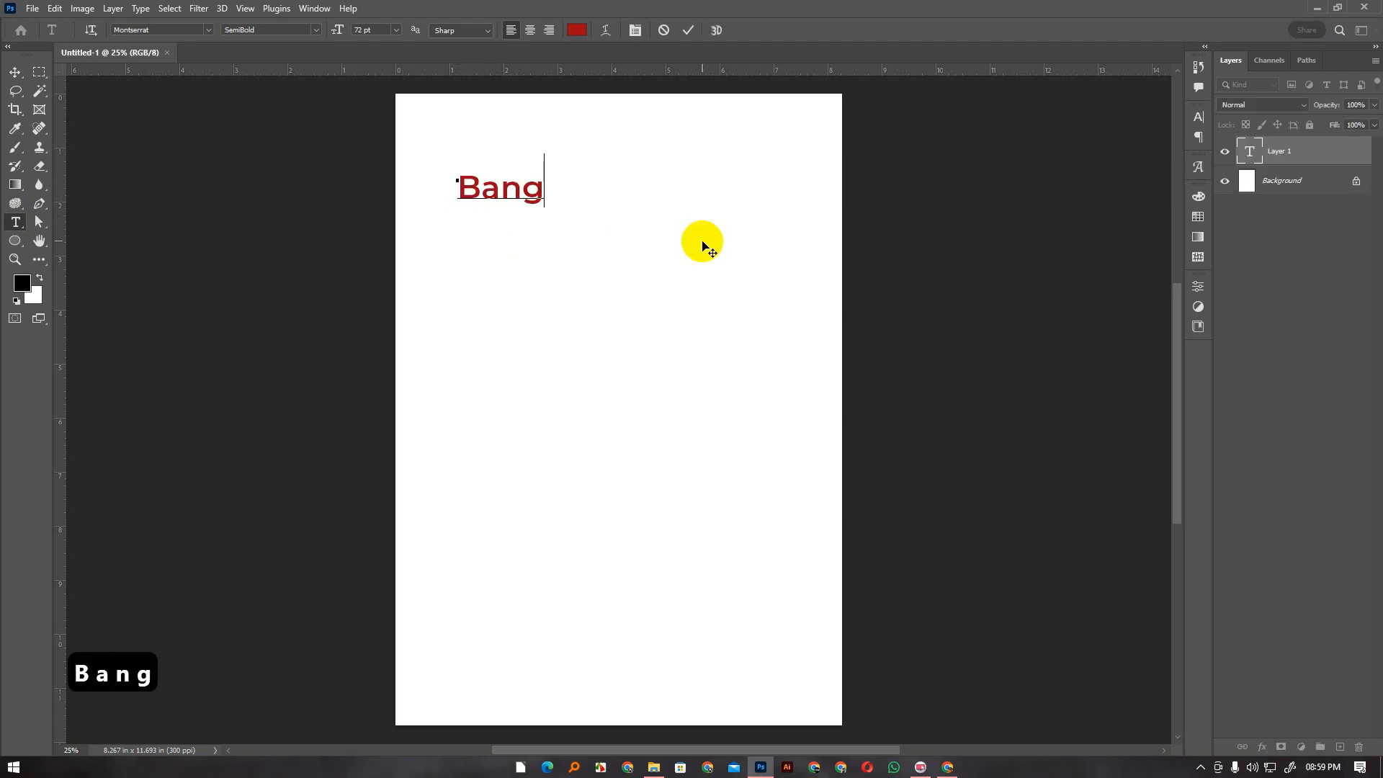
text(ladesh)
drag(651, 196, 644, 202)
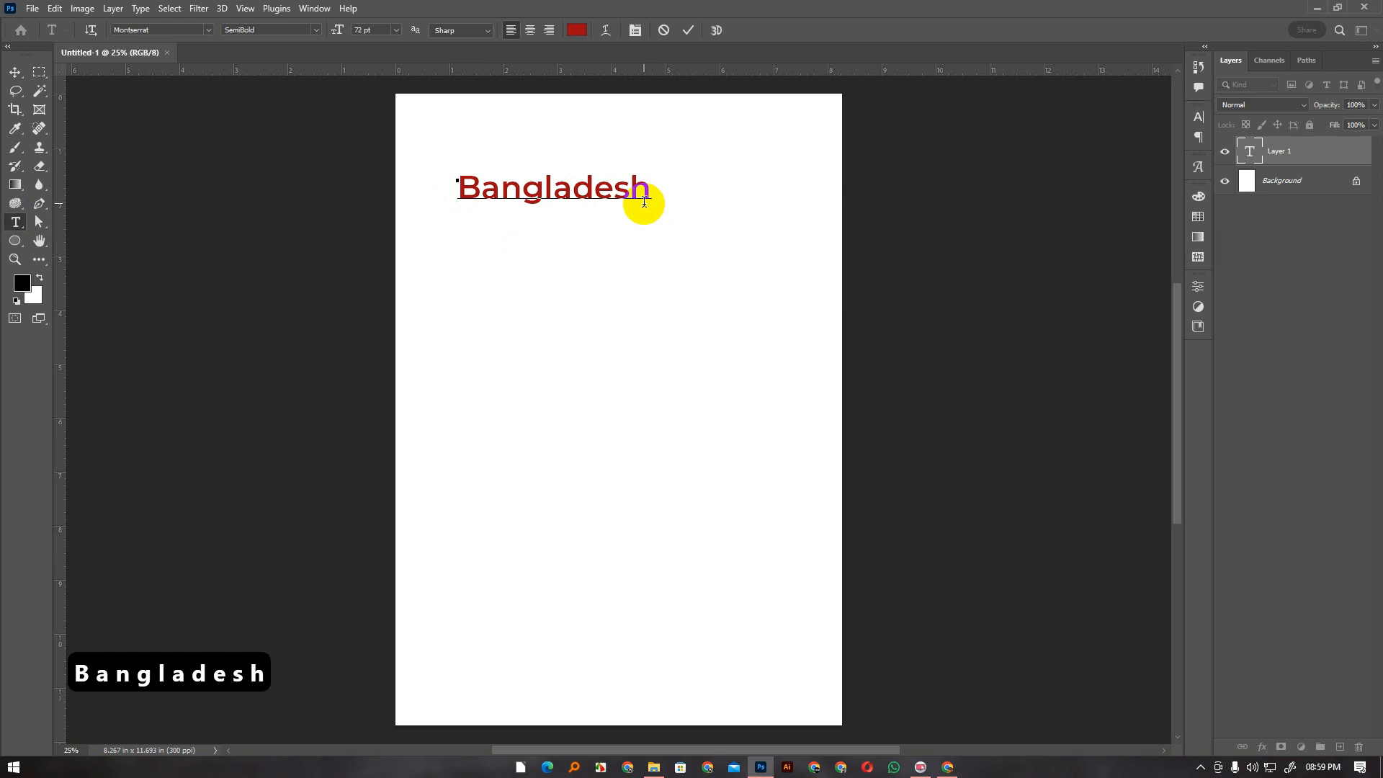
click(644, 202)
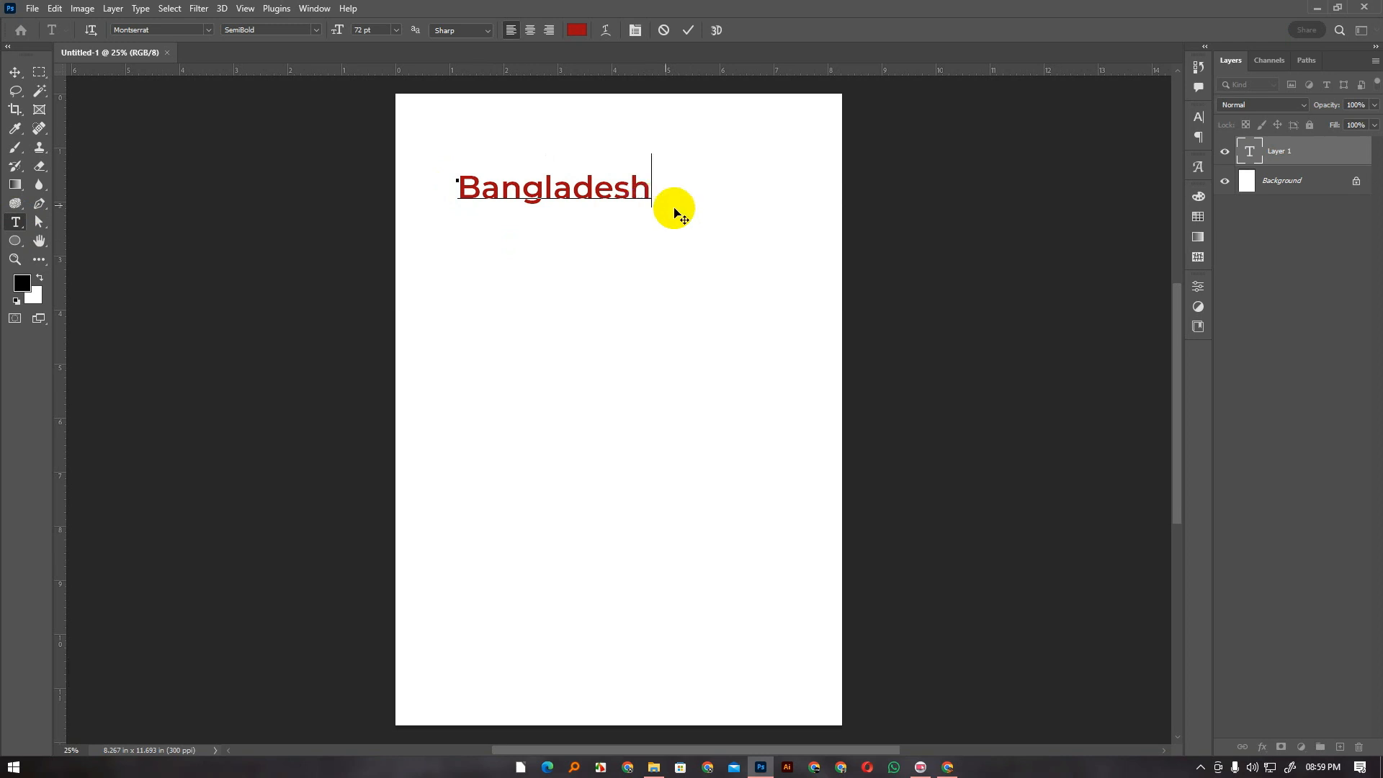
key(Return)
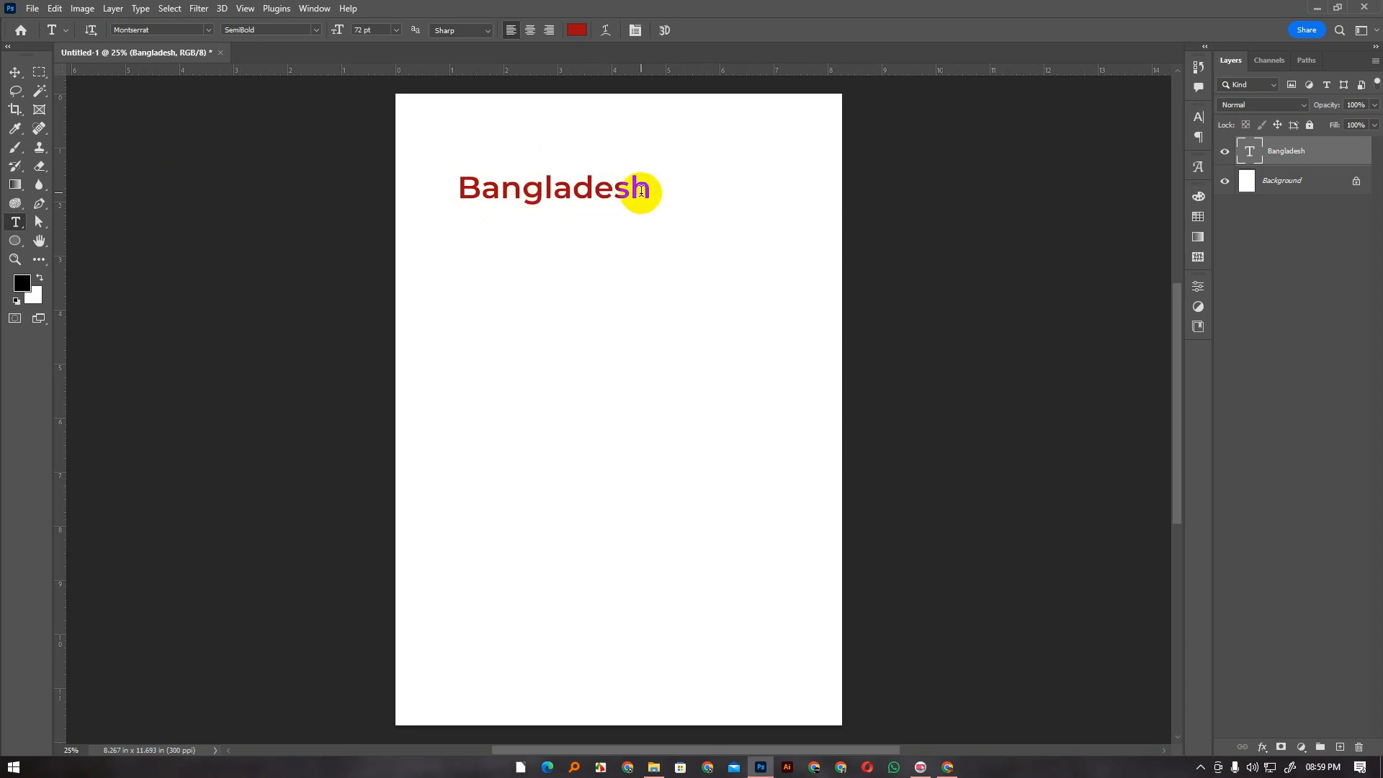
key(v)
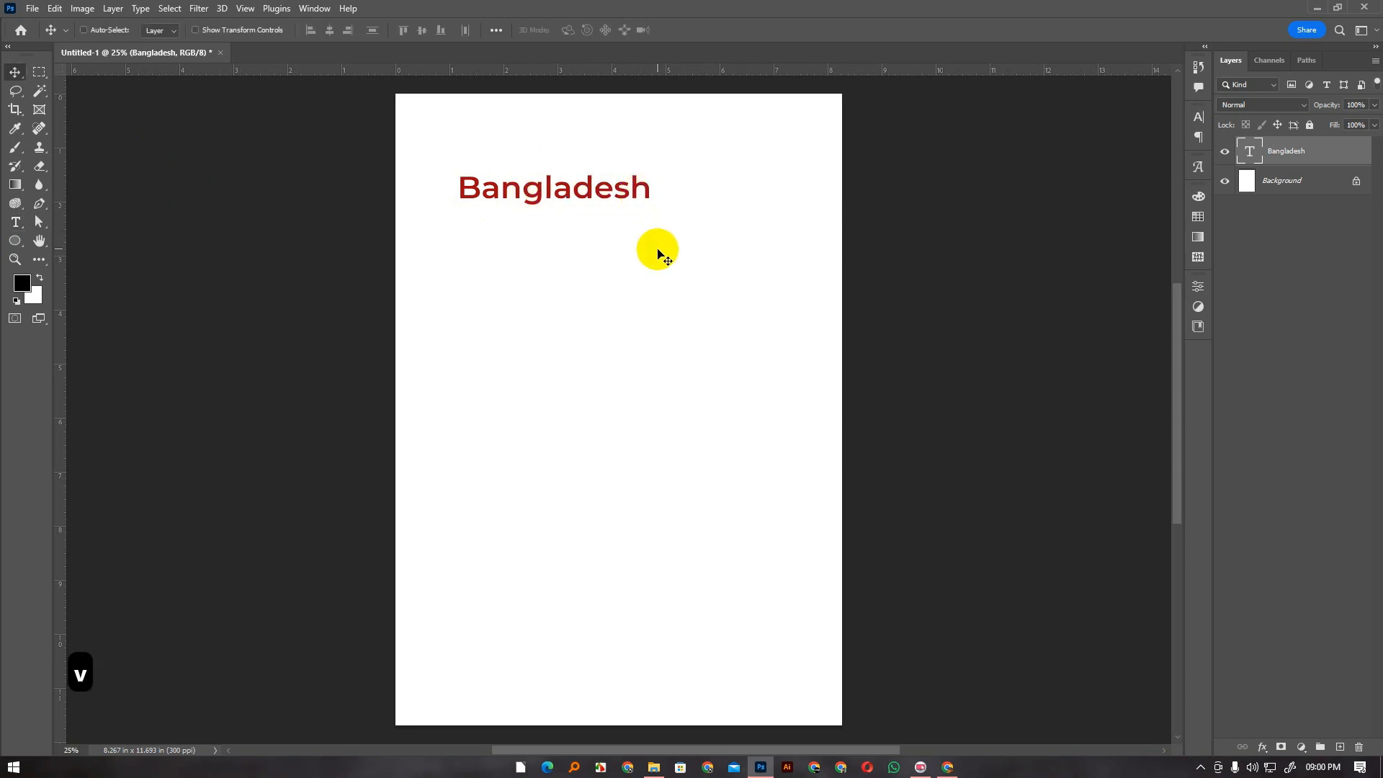
drag(581, 250, 620, 253)
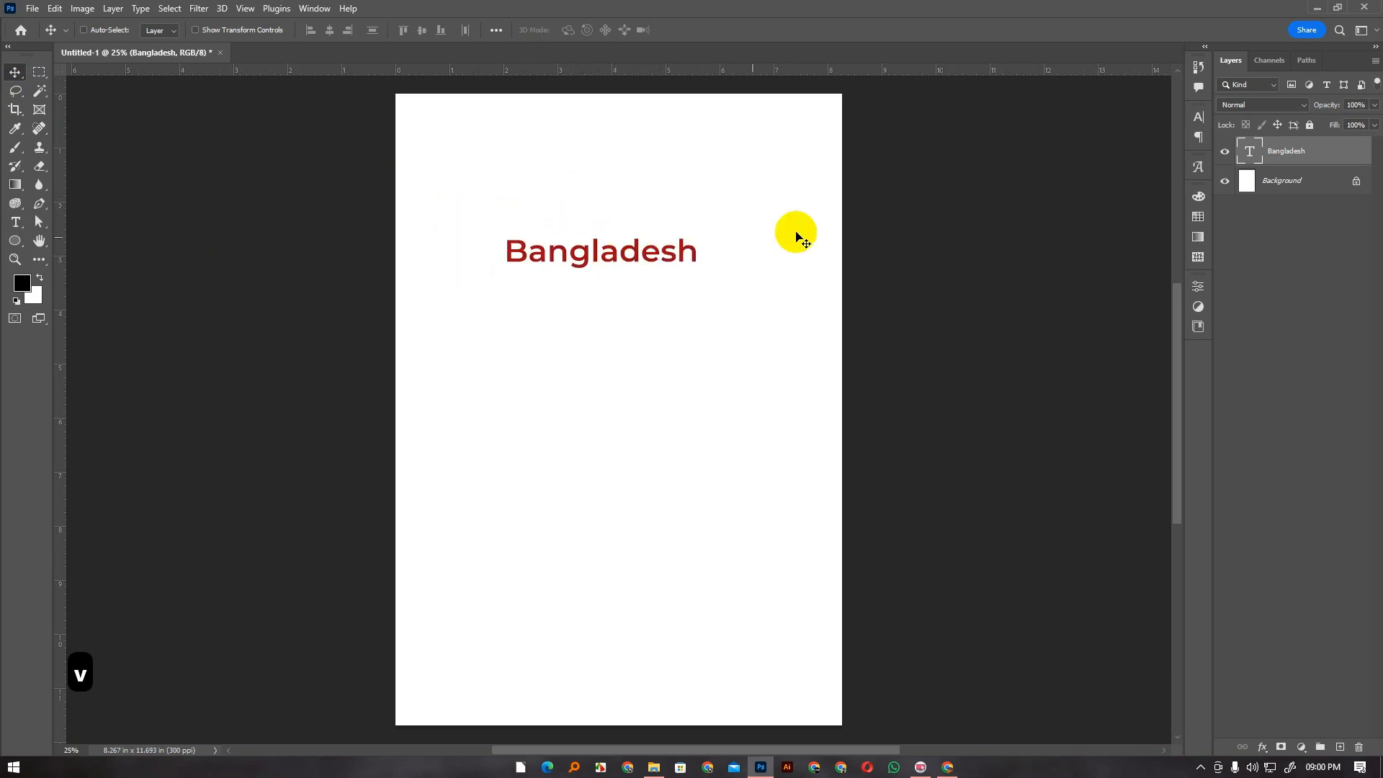
Turn off subscript for the Bangladesh text and shift the enlarged word left, away from the page's right edge
click(1201, 118)
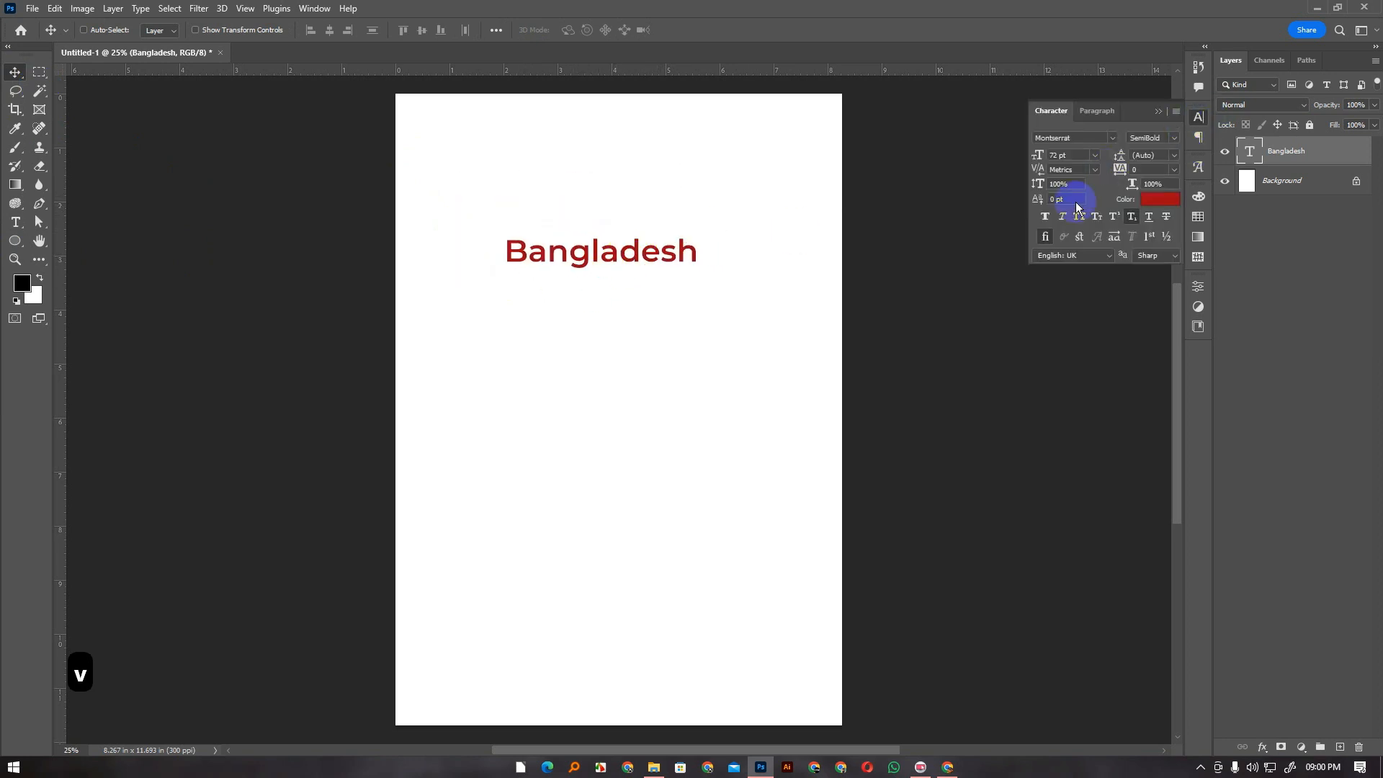
click(1133, 218)
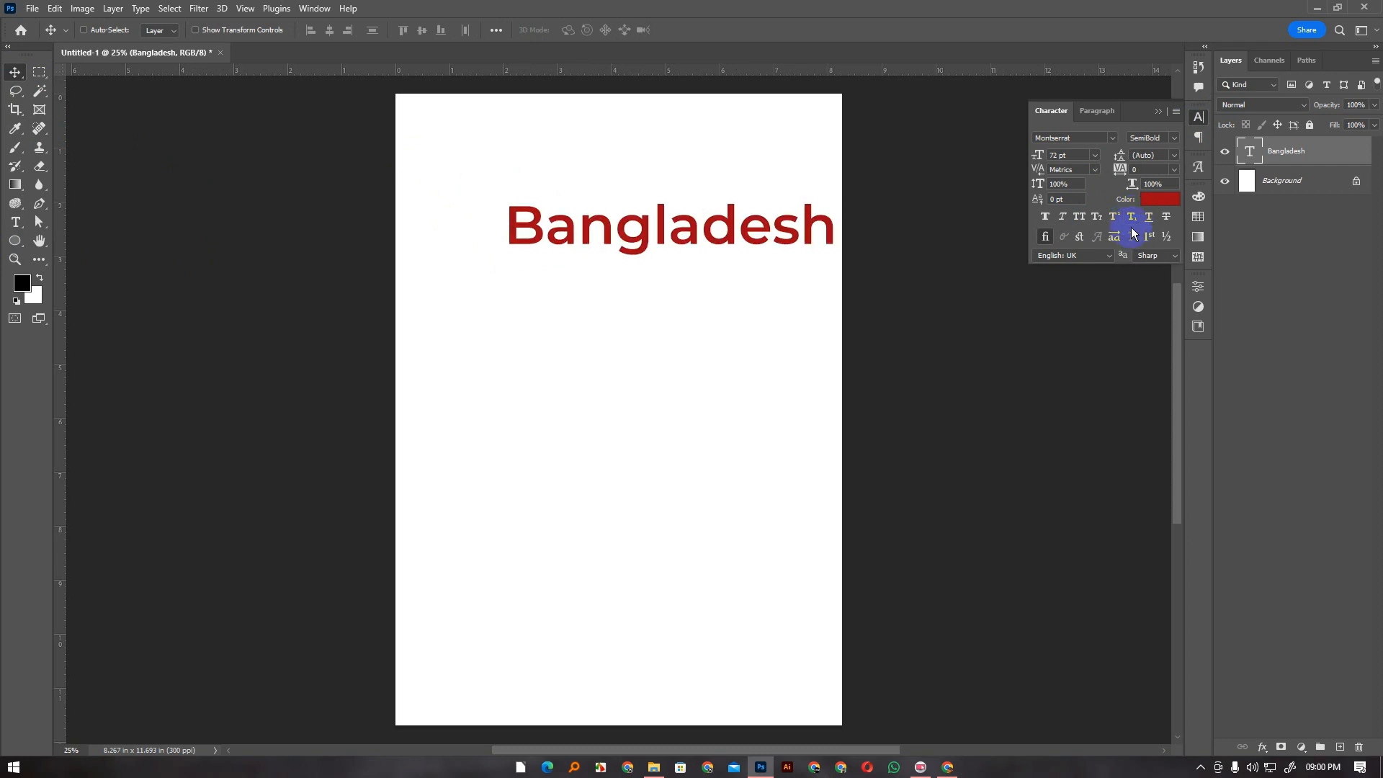
click(1133, 219)
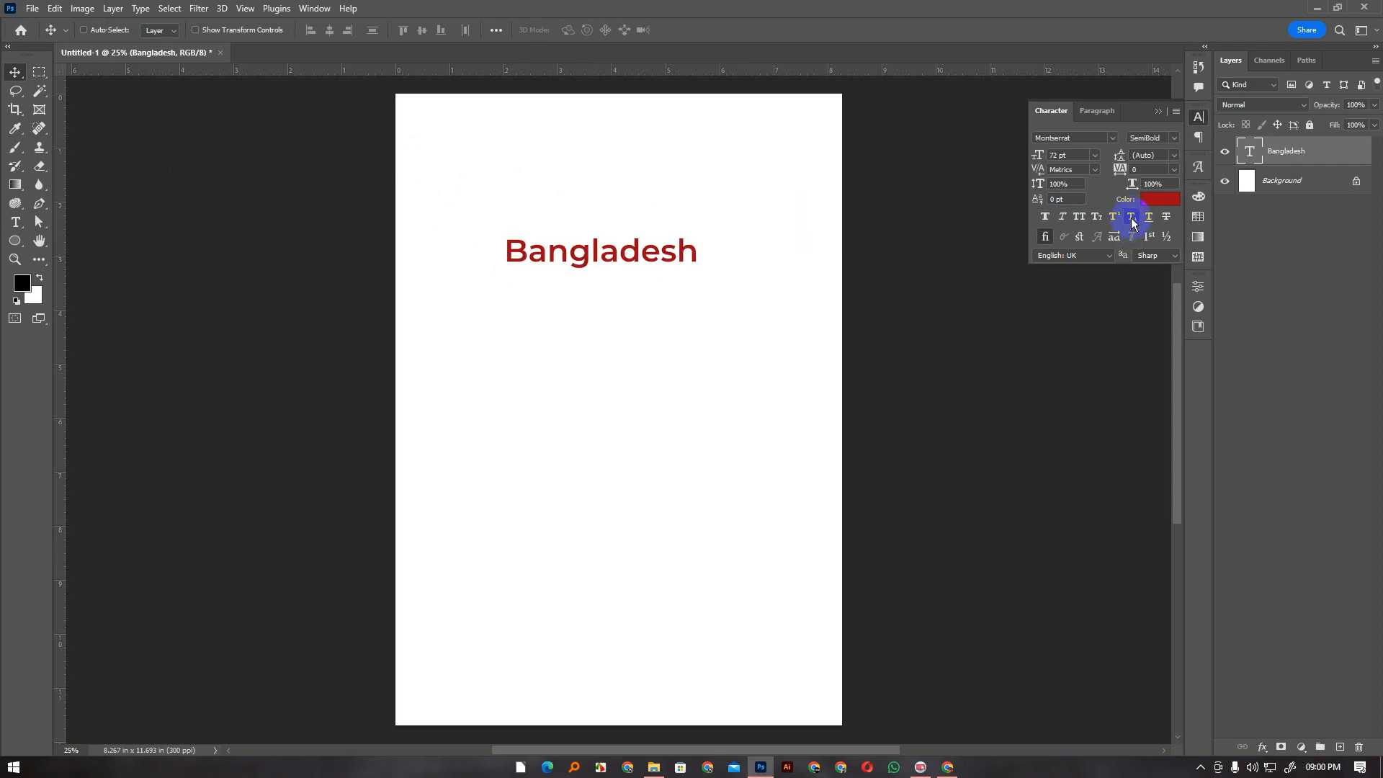
click(1132, 219)
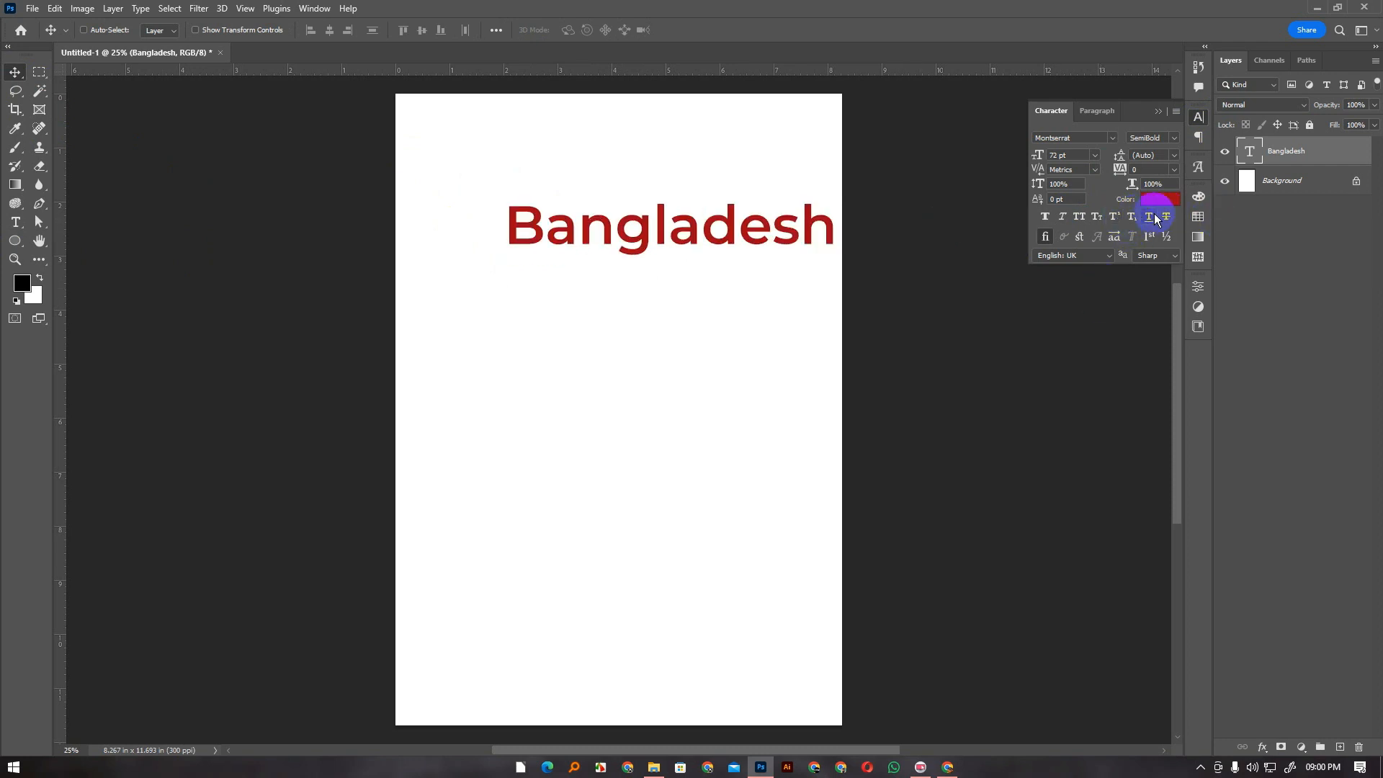
drag(648, 231, 597, 240)
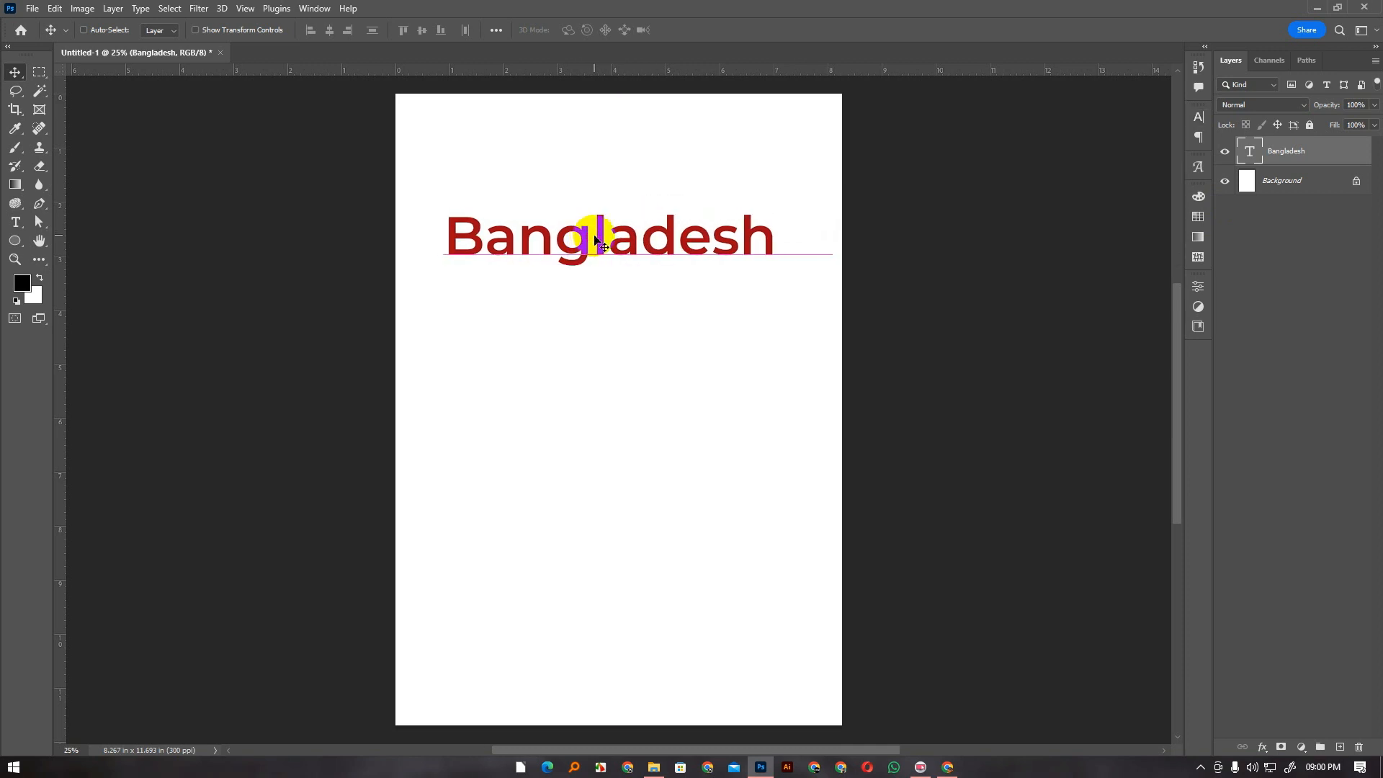
Try Faux Bold and Faux Italic on the Bangladesh text, turning each one off again
click(1198, 117)
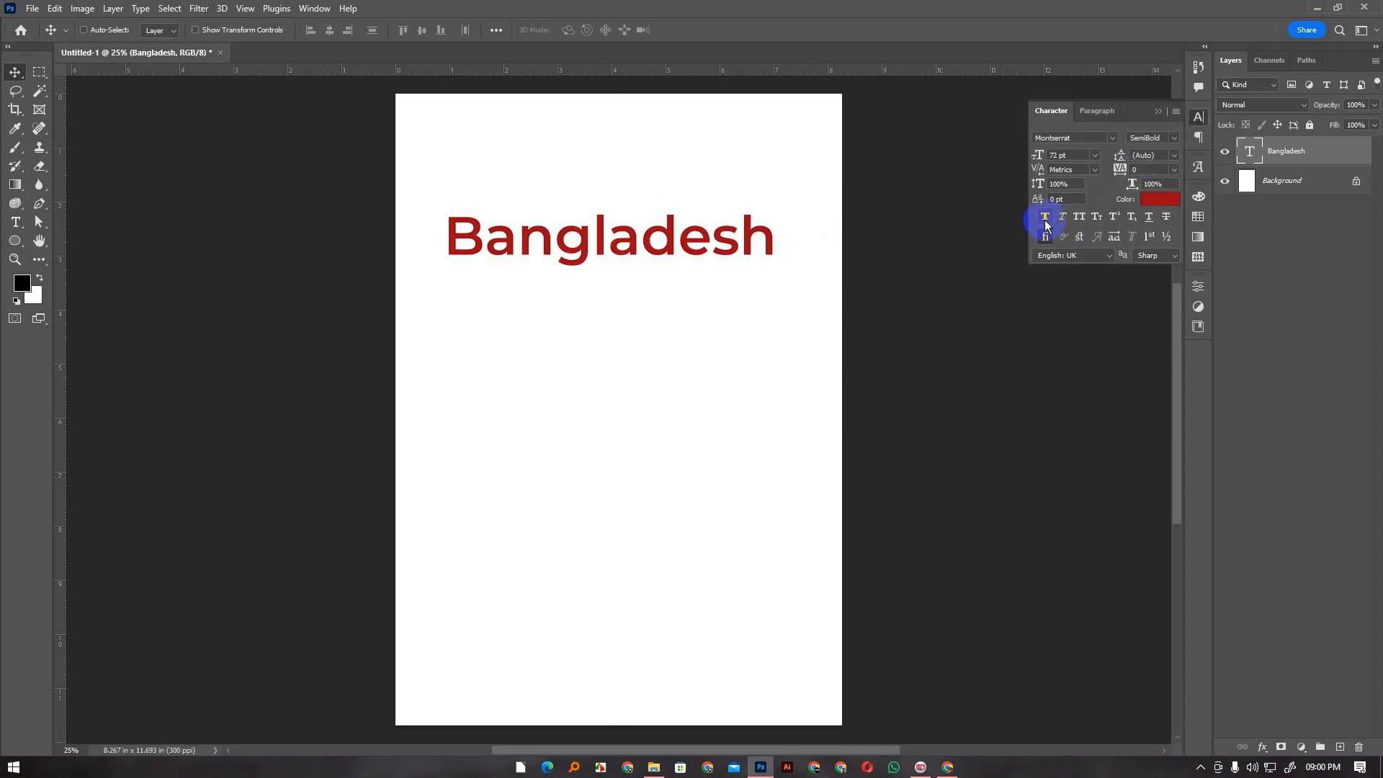
click(1045, 218)
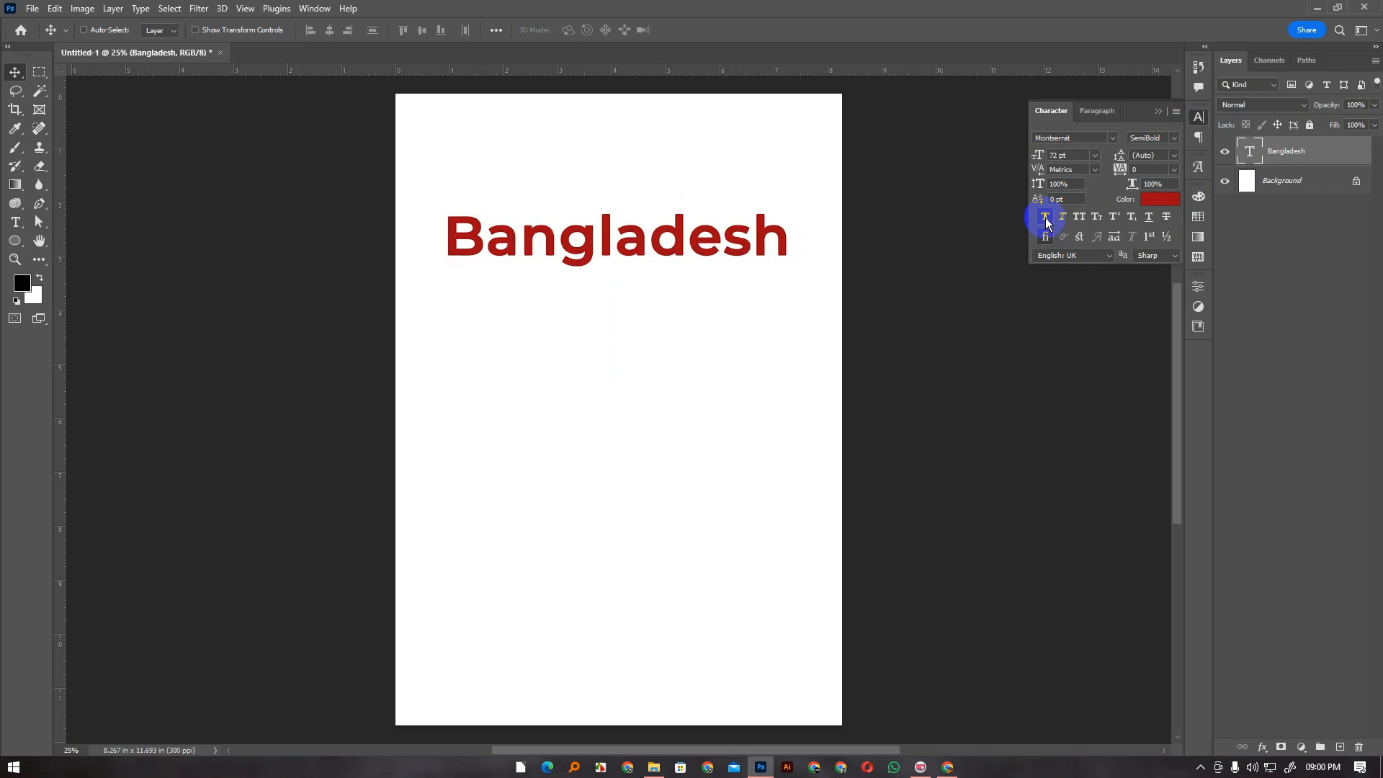
click(1046, 220)
click(1065, 219)
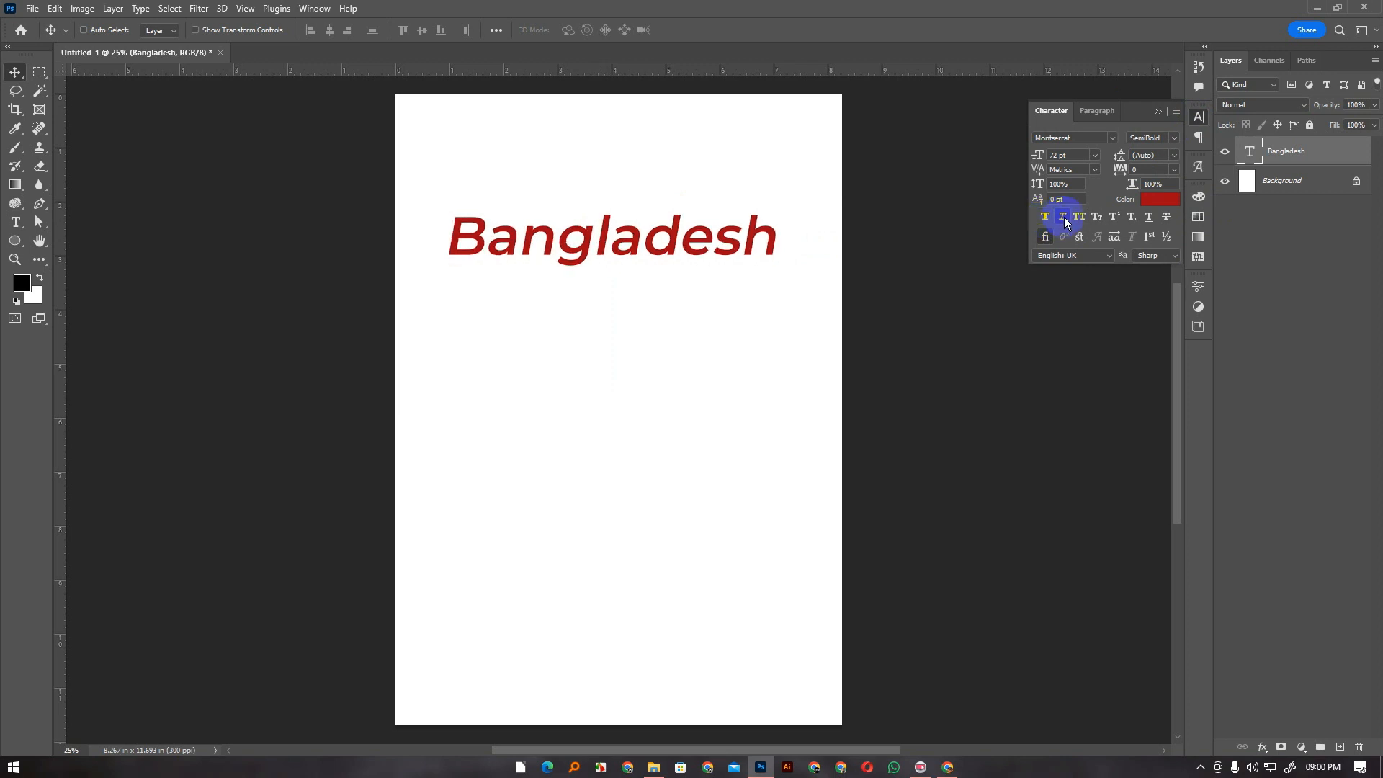
click(1064, 219)
Try All Caps and Small Caps on the Bangladesh text, turning each one off again
click(1079, 218)
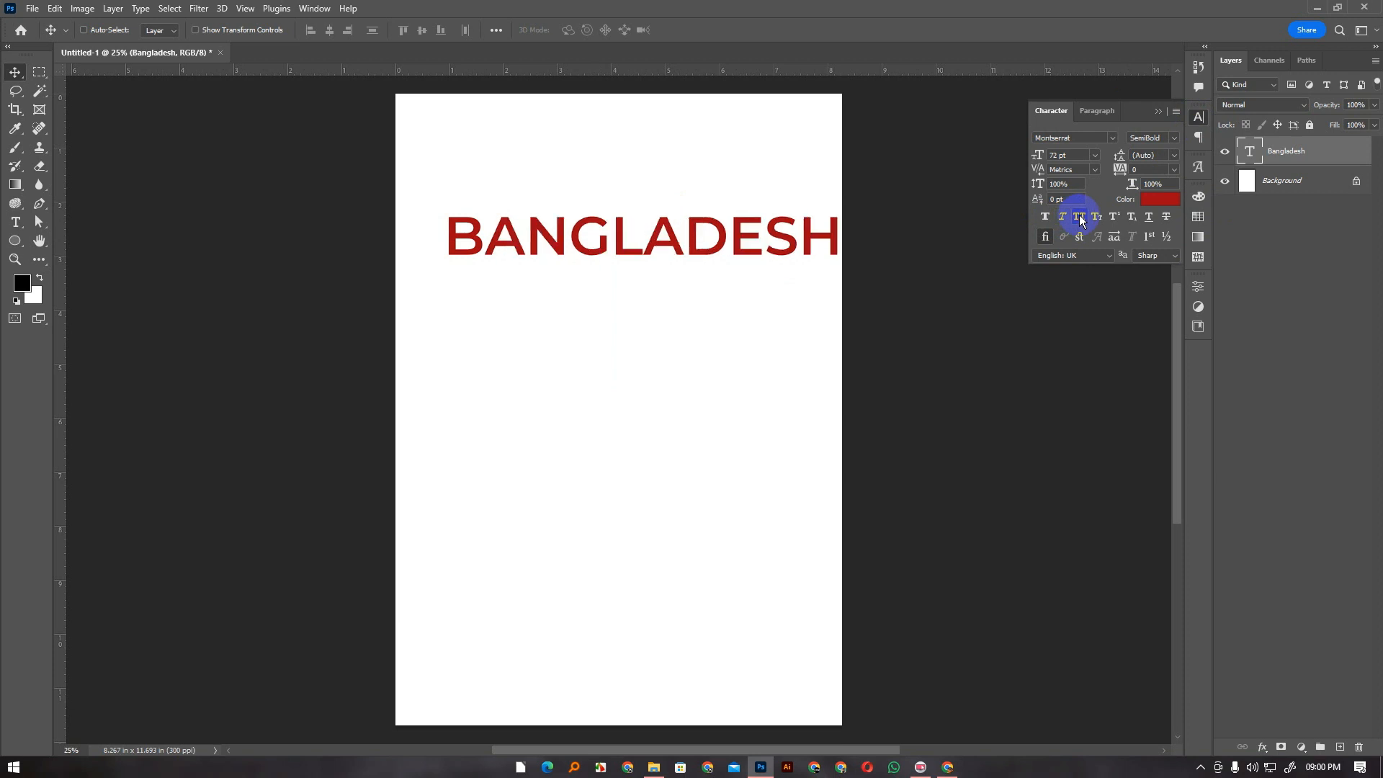
click(1079, 217)
double_click(631, 239)
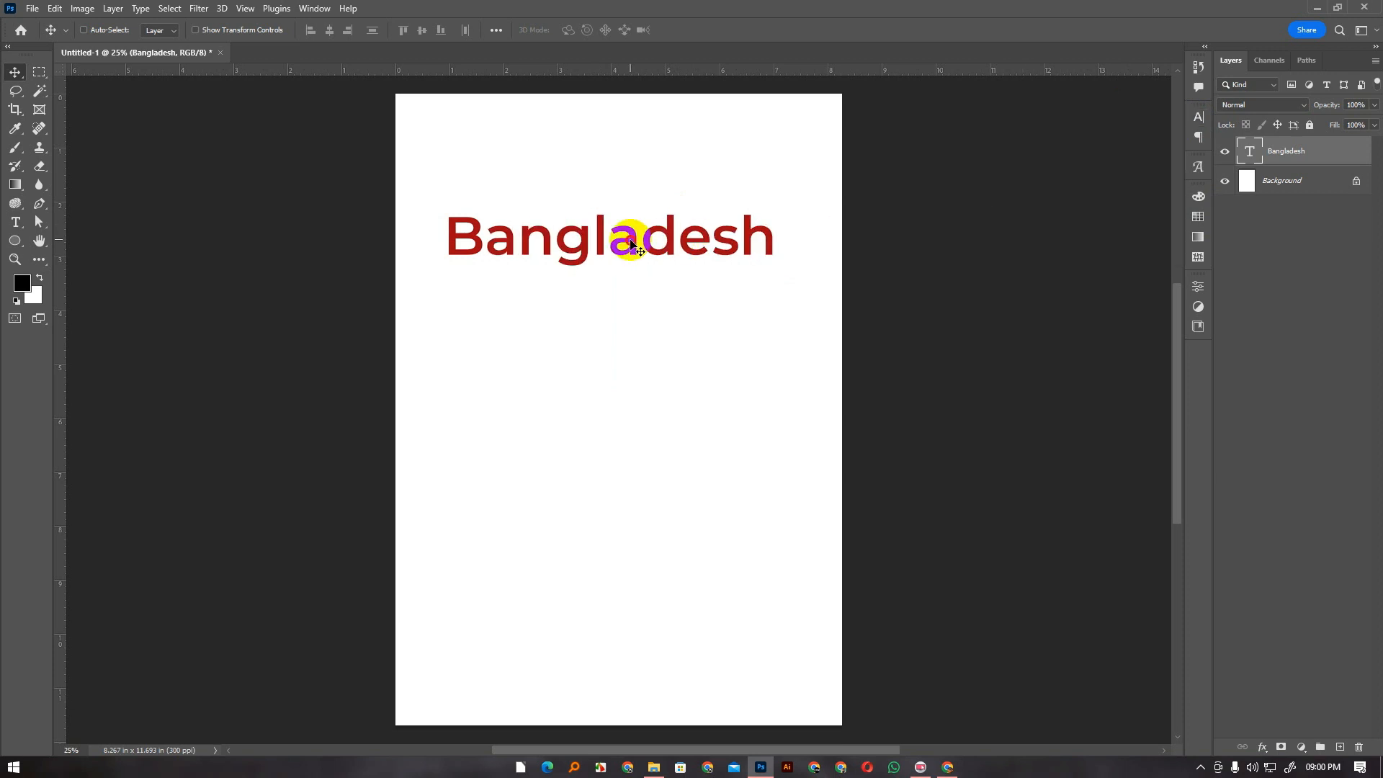
click(14, 72)
click(1198, 116)
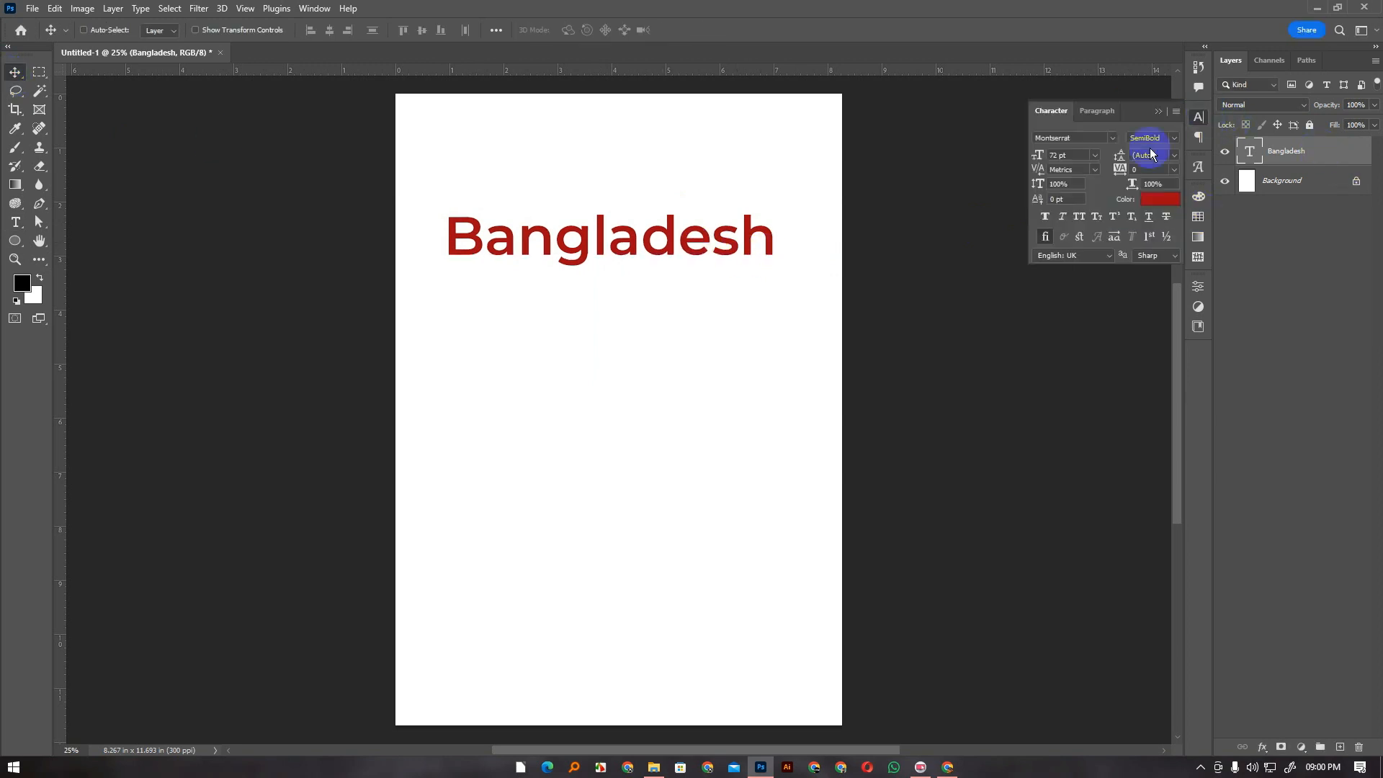
click(1098, 218)
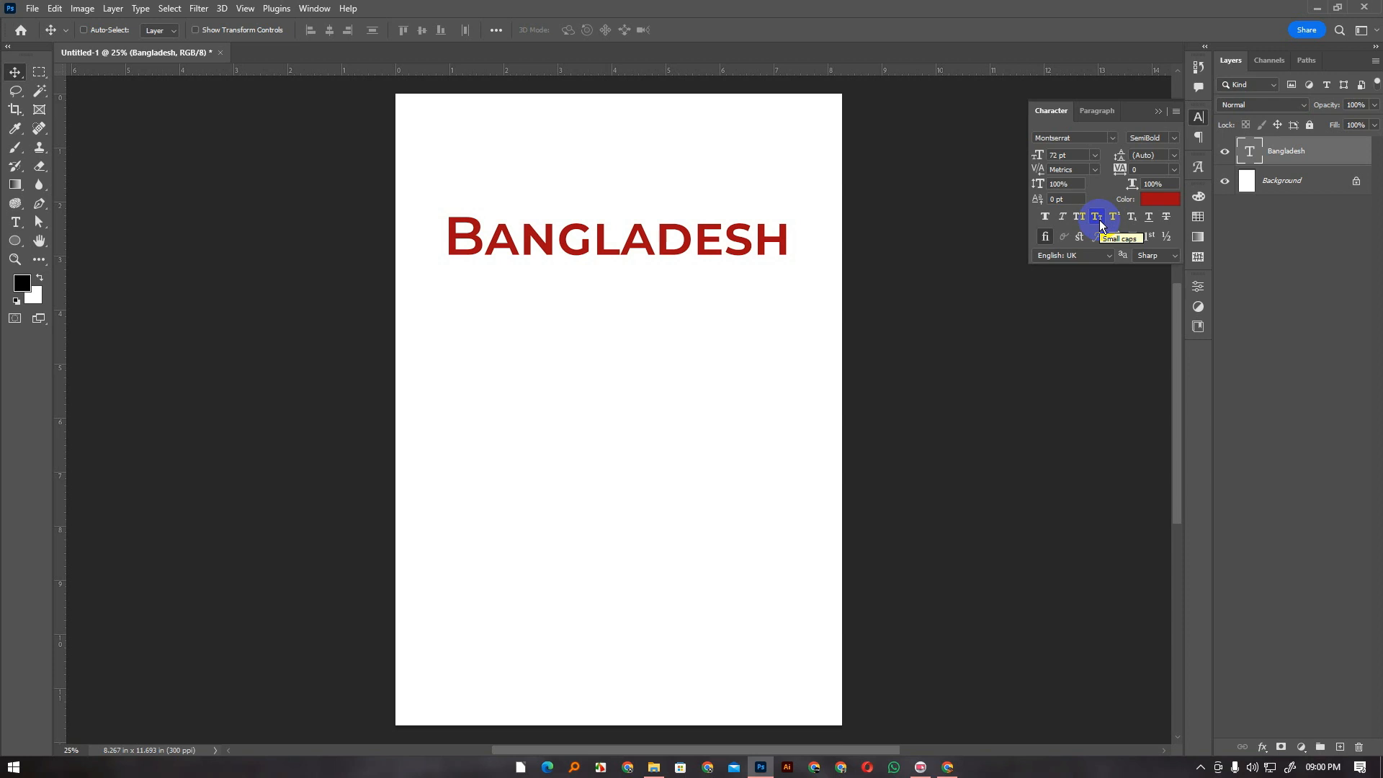
click(1099, 218)
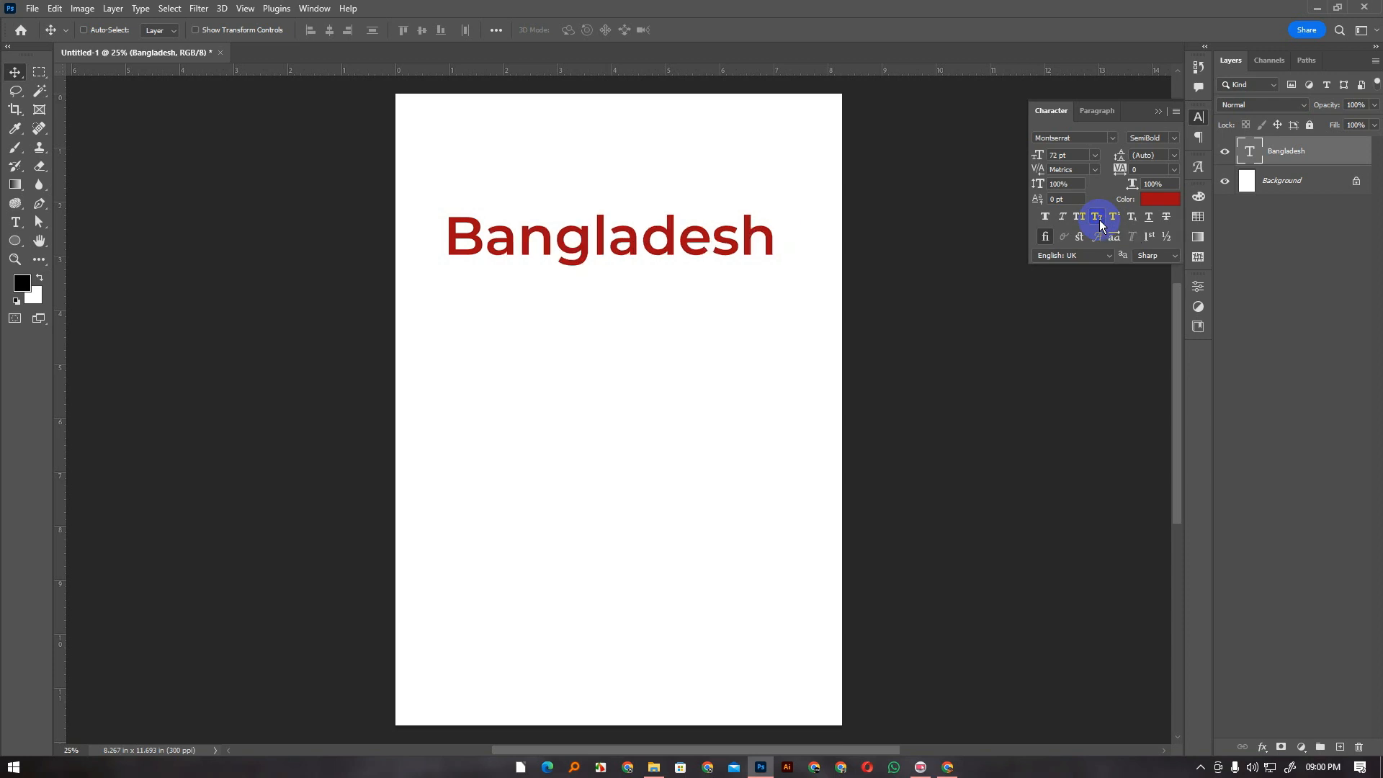
Format only the letters "angla" in the Bangladesh text as superscript
click(505, 240)
double_click(504, 241)
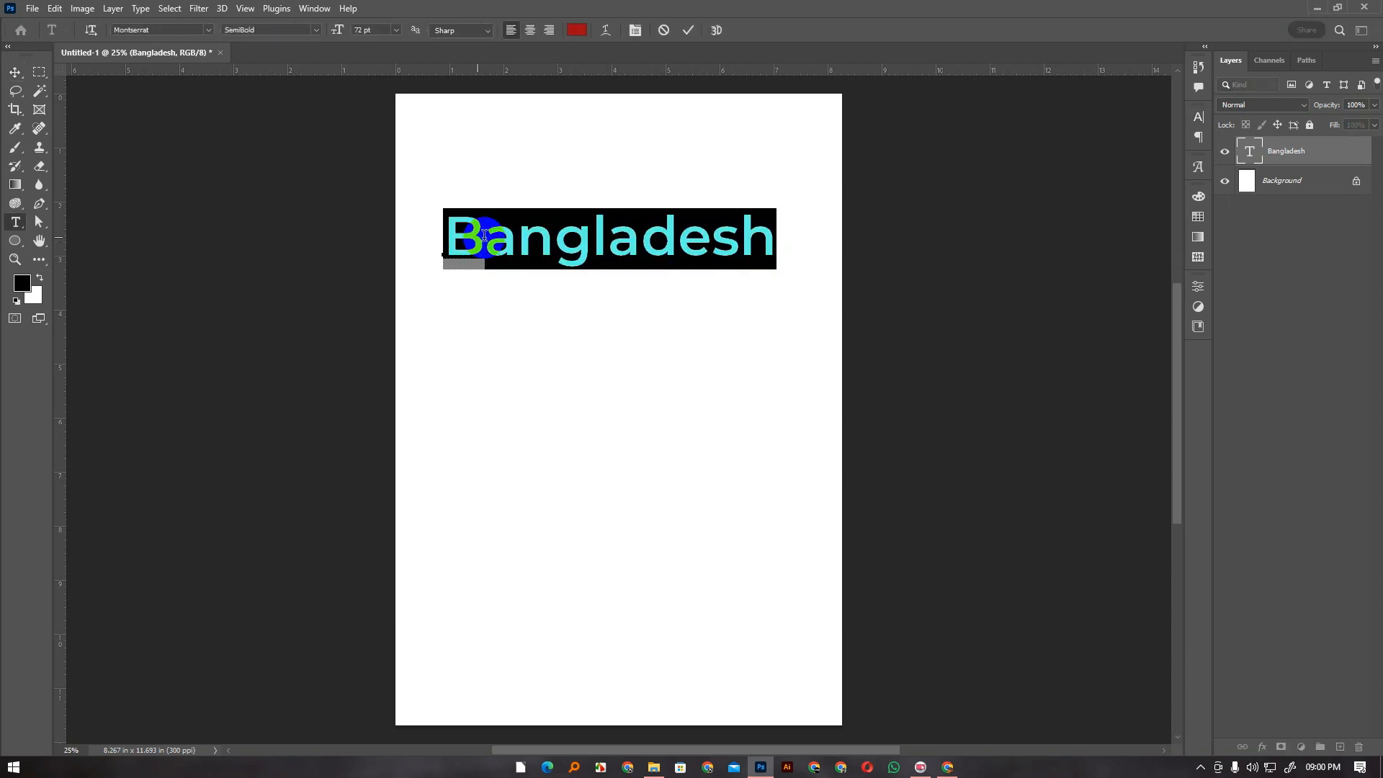
click(492, 240)
drag(484, 241, 583, 245)
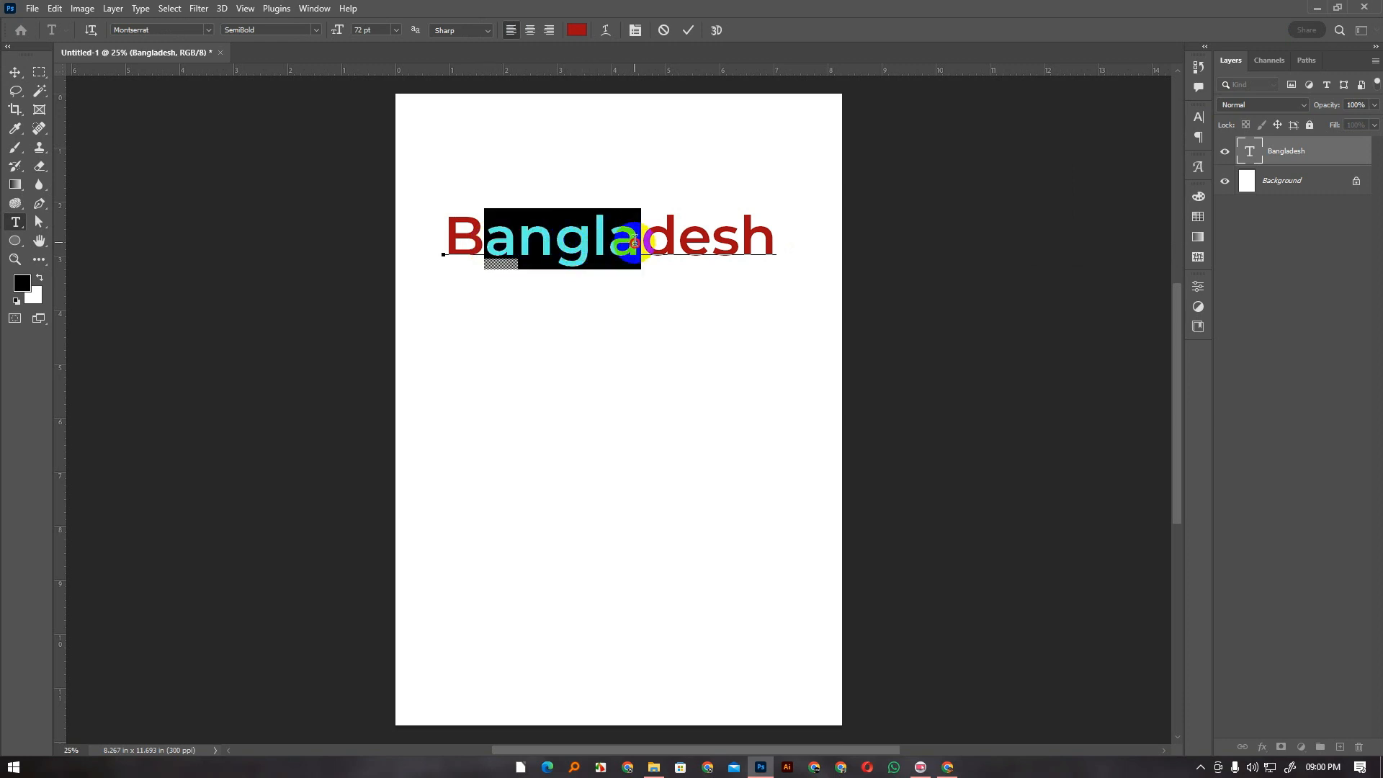
click(1199, 117)
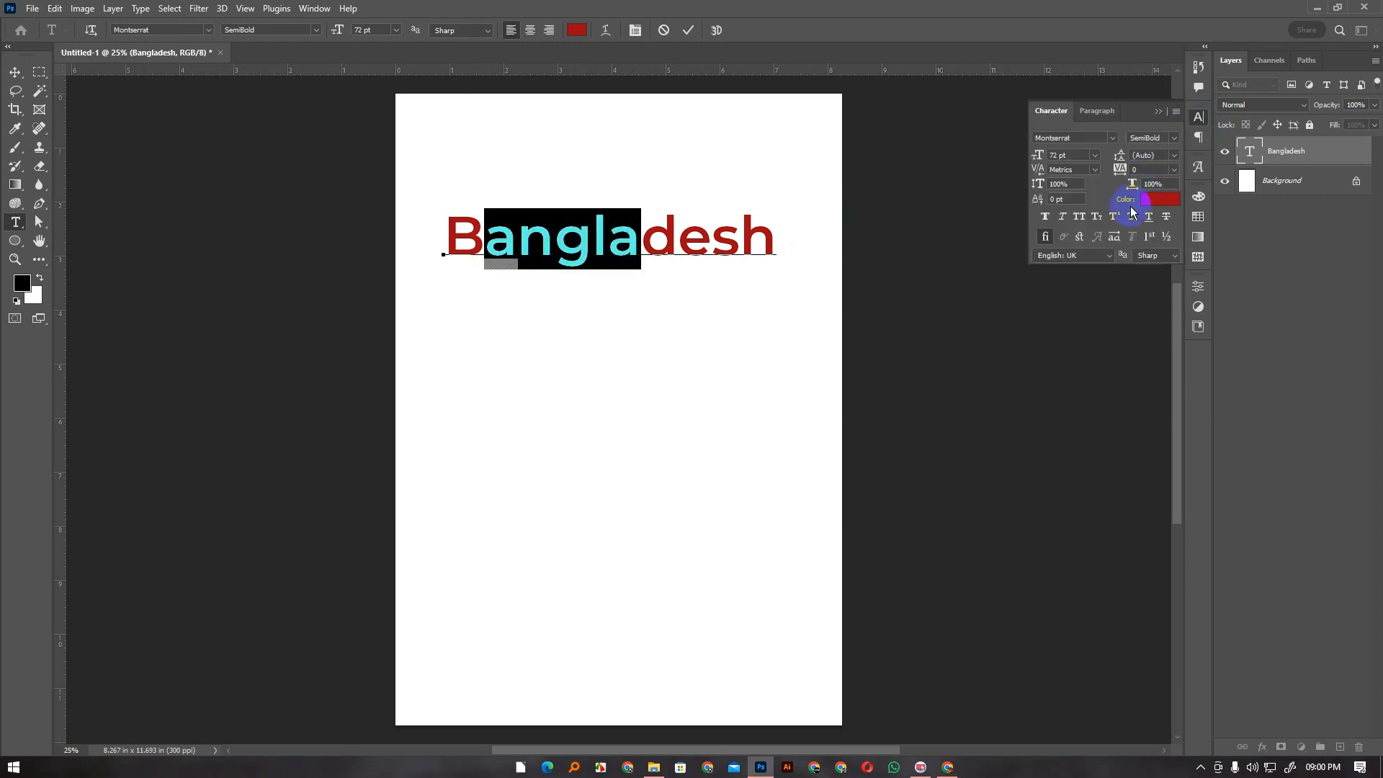
click(1114, 217)
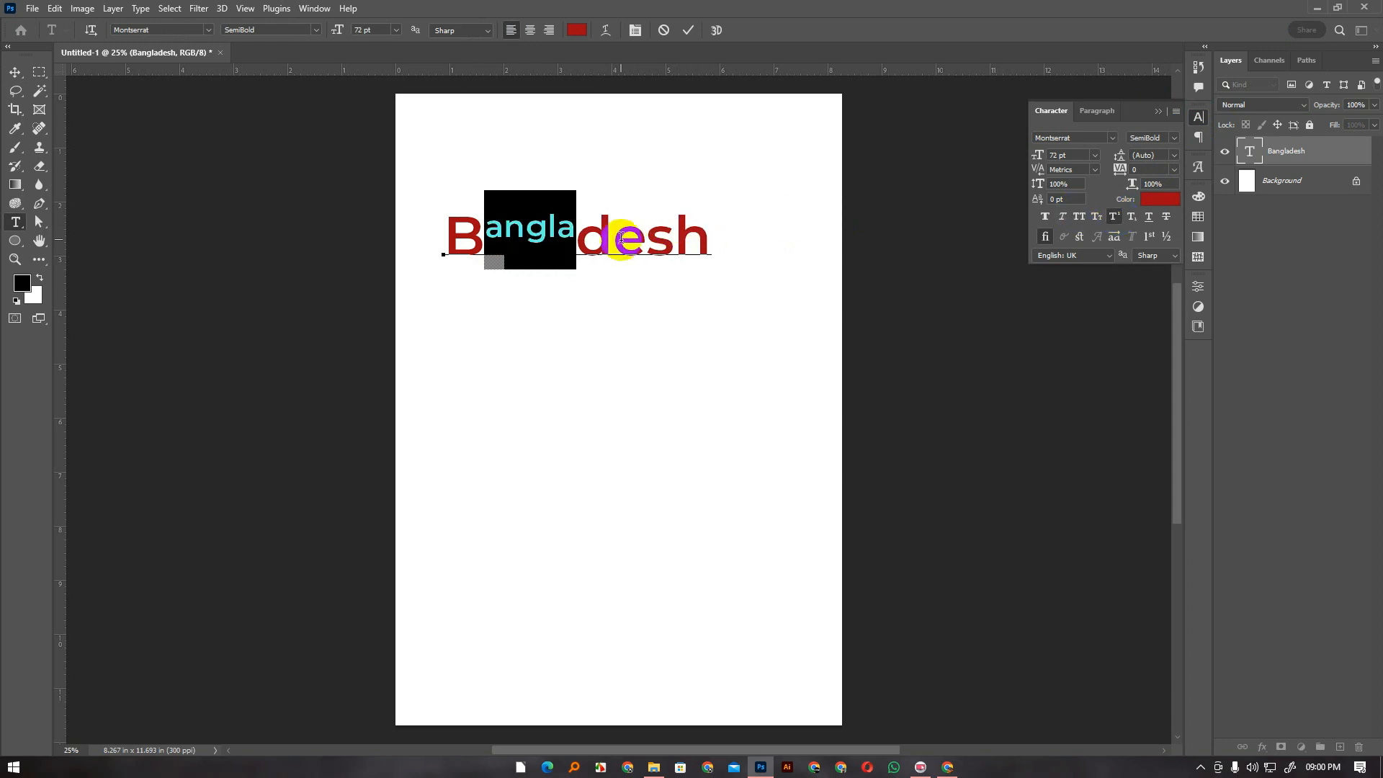
Format the letters "desh" at the end of the Bangladesh text as subscript
click(590, 240)
drag(575, 241, 702, 240)
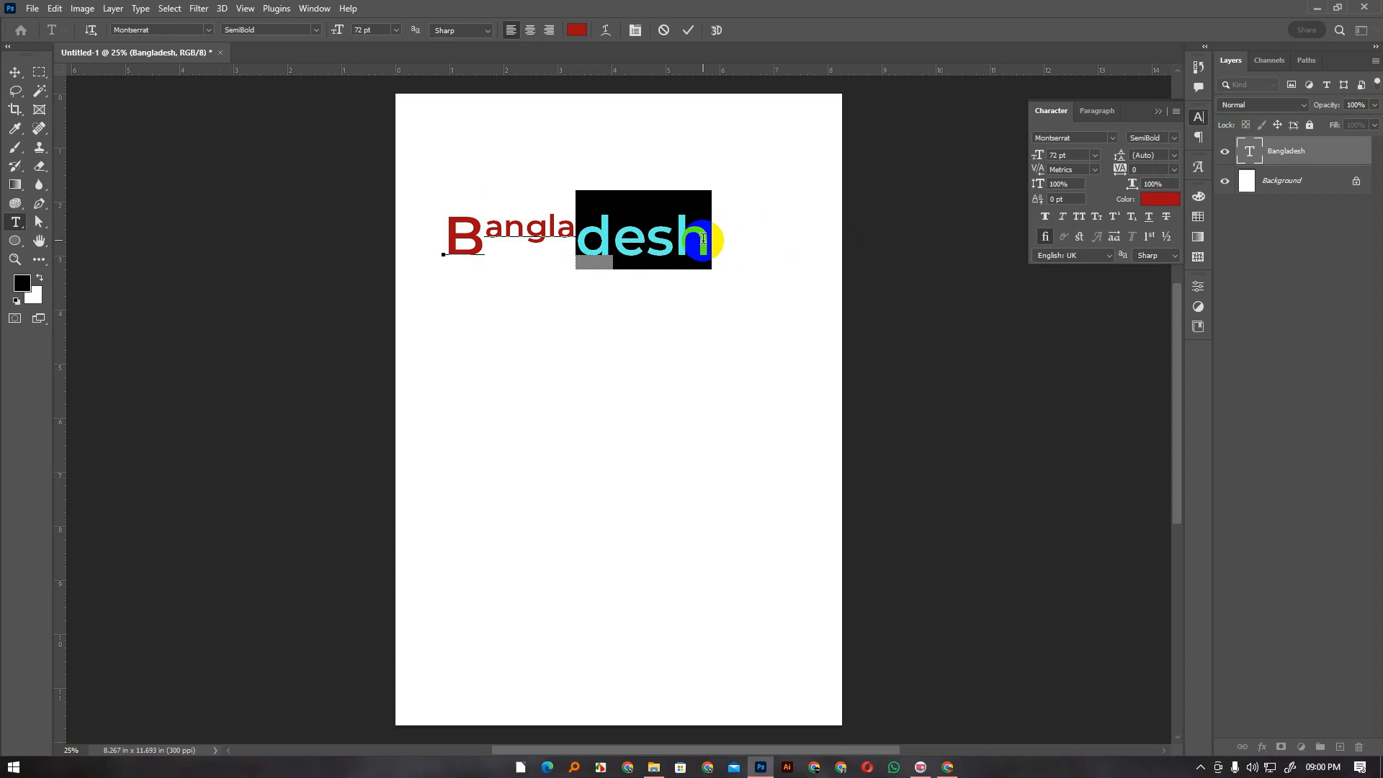
click(1133, 217)
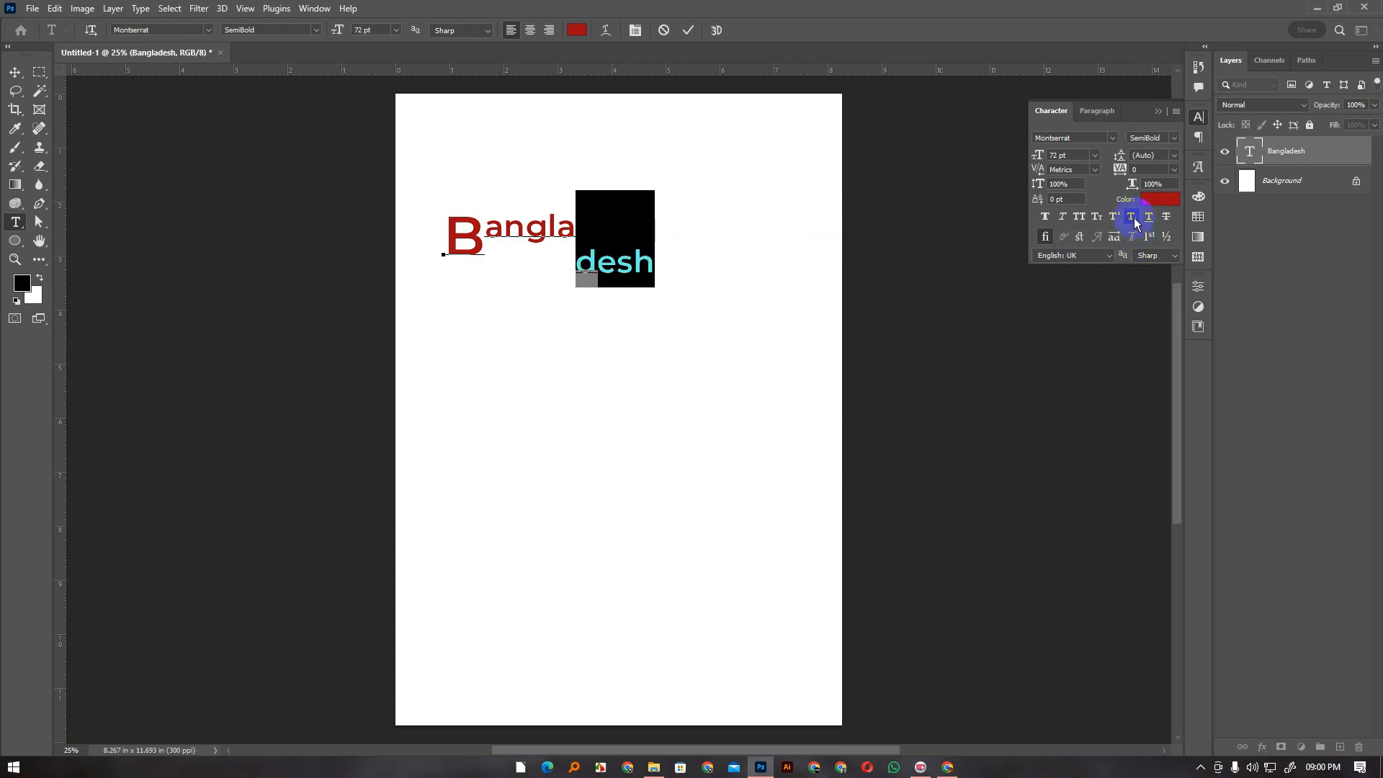
click(591, 248)
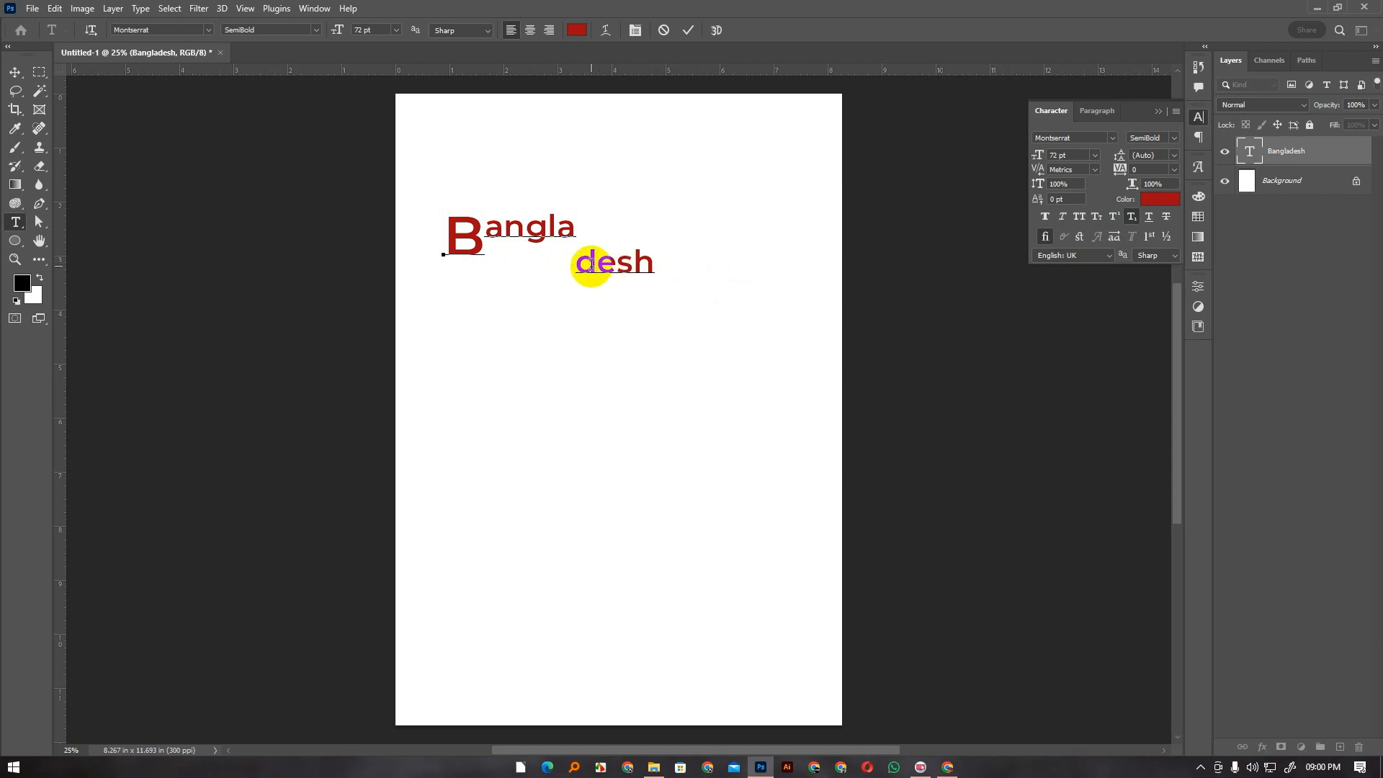
Underline the letters "es" within the subscript "desh"
drag(584, 264, 629, 250)
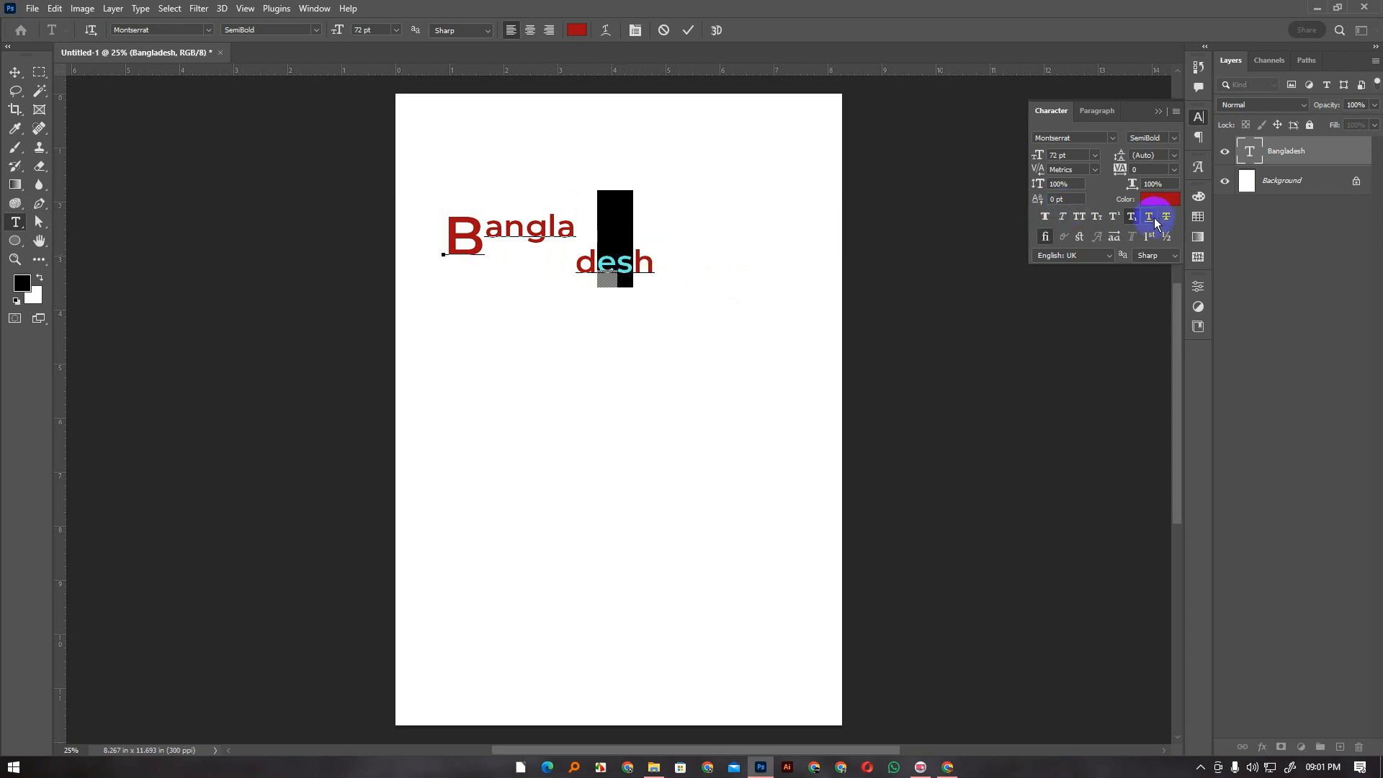
click(1149, 218)
click(616, 241)
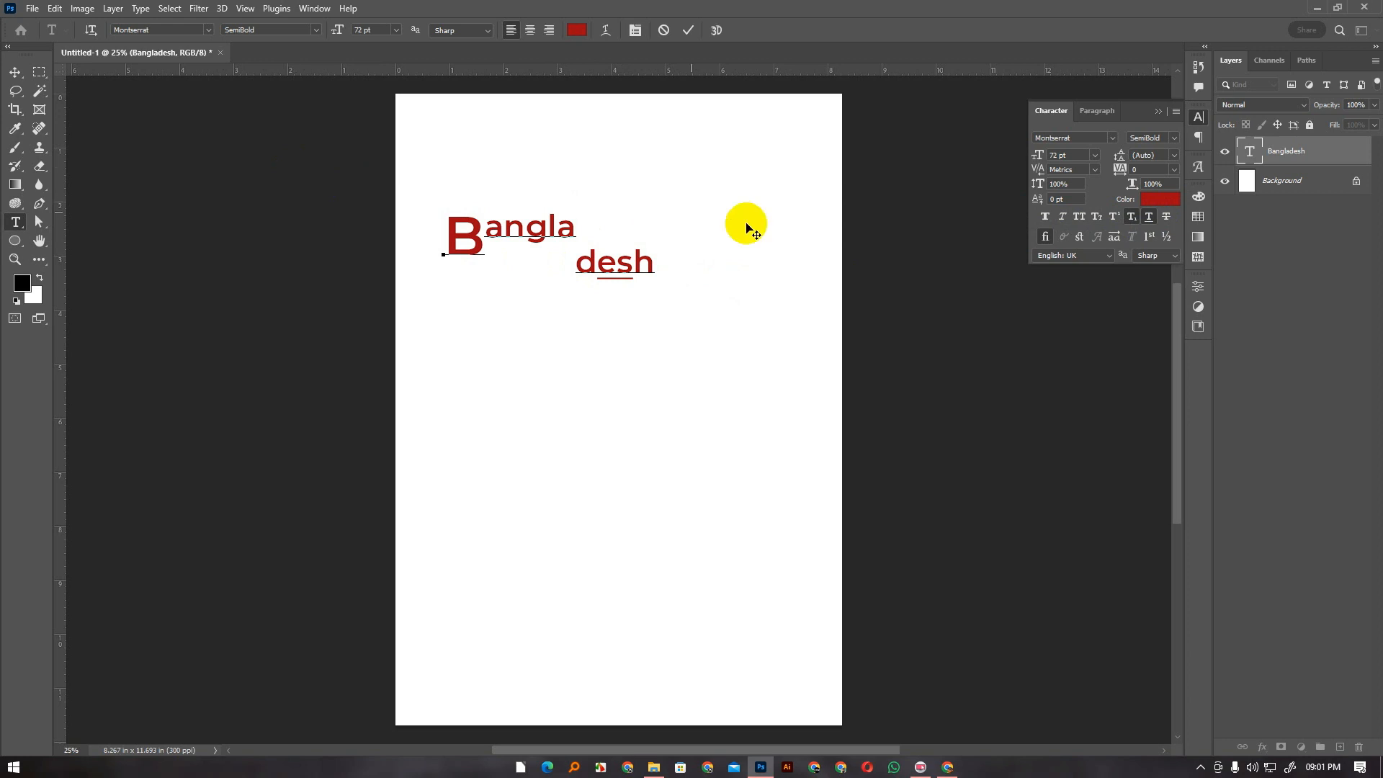
Apply strikethrough to the superscript letters "angla" and commit the text edit
drag(489, 228, 569, 223)
click(1114, 216)
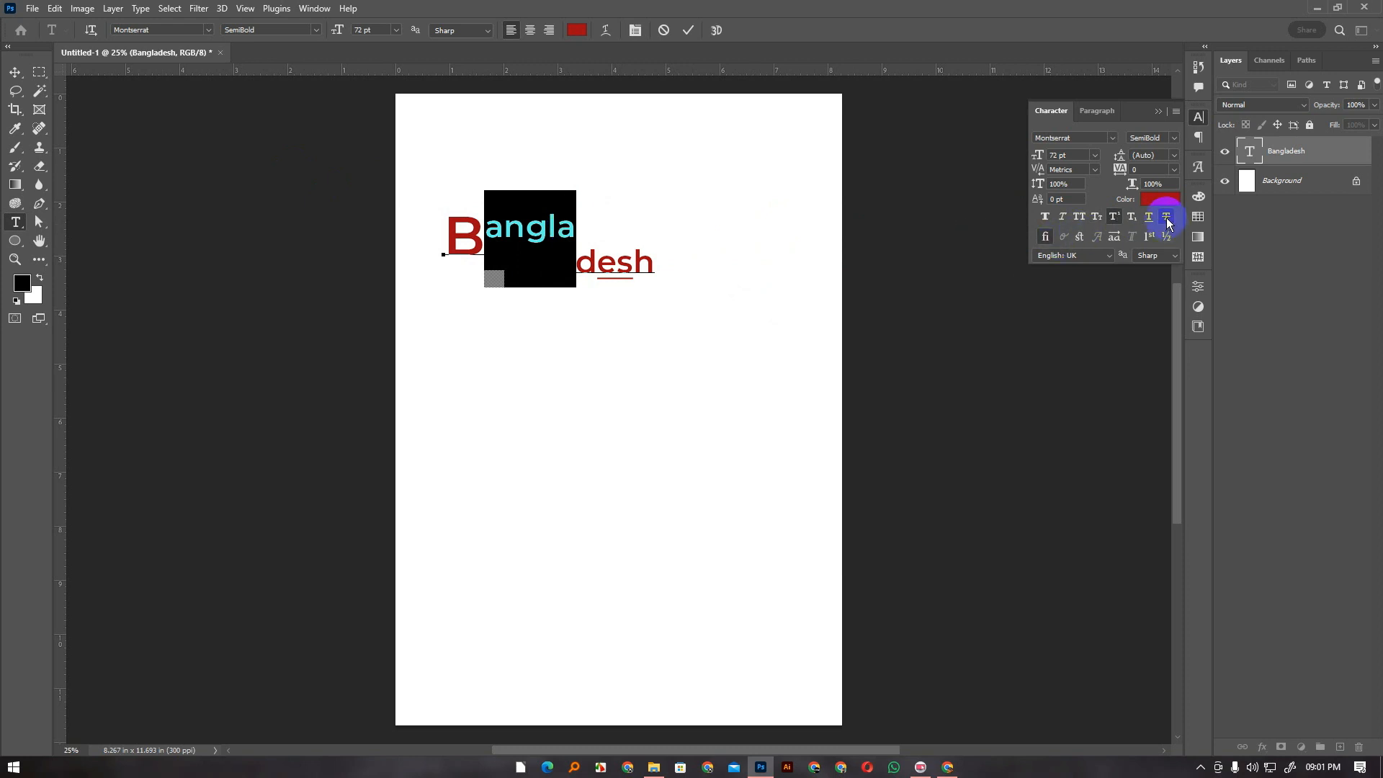
click(510, 239)
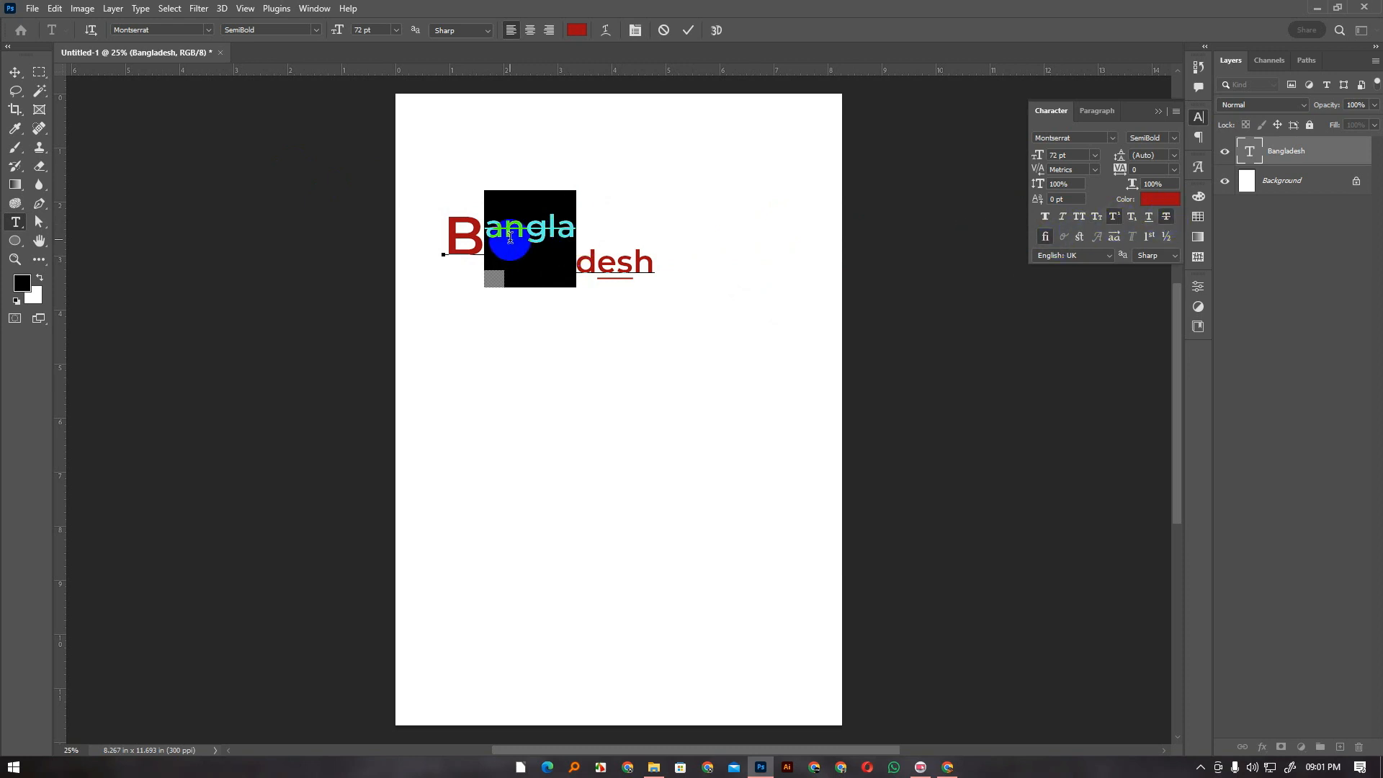
key(Return)
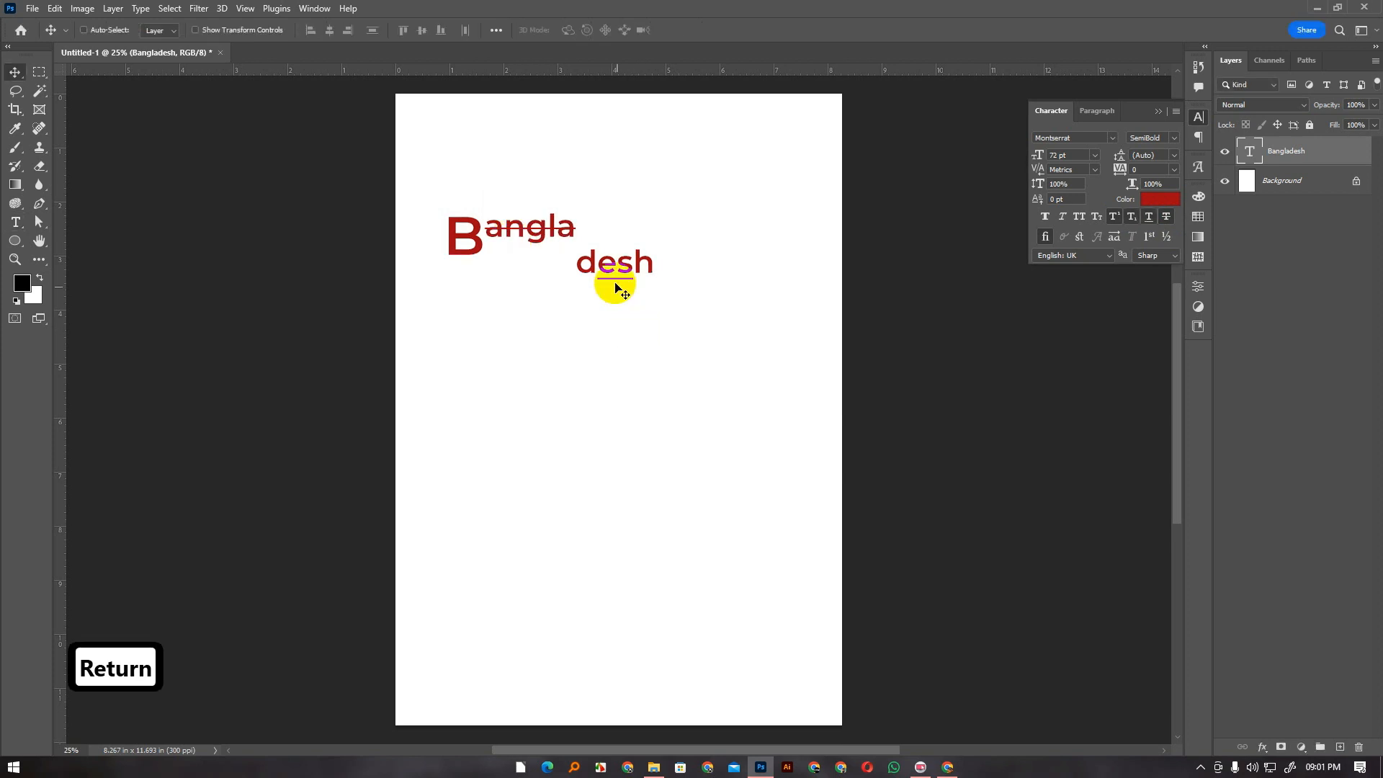
Move the formatted Bangladesh text around the page and place it close to the top, slightly further right
key(v)
drag(530, 237, 571, 319)
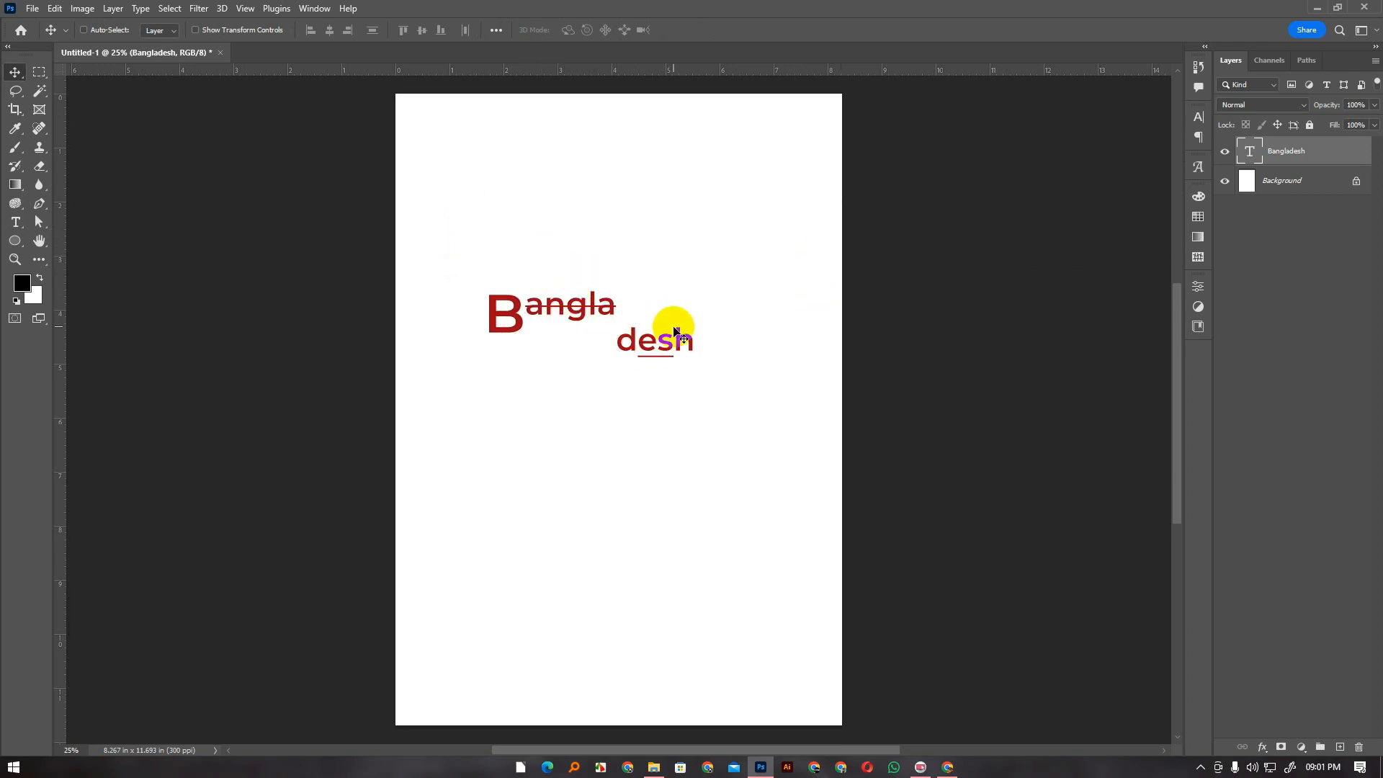
drag(562, 329, 572, 216)
Turn off superscript and subscript for the entire Bangladesh text layer
click(1197, 117)
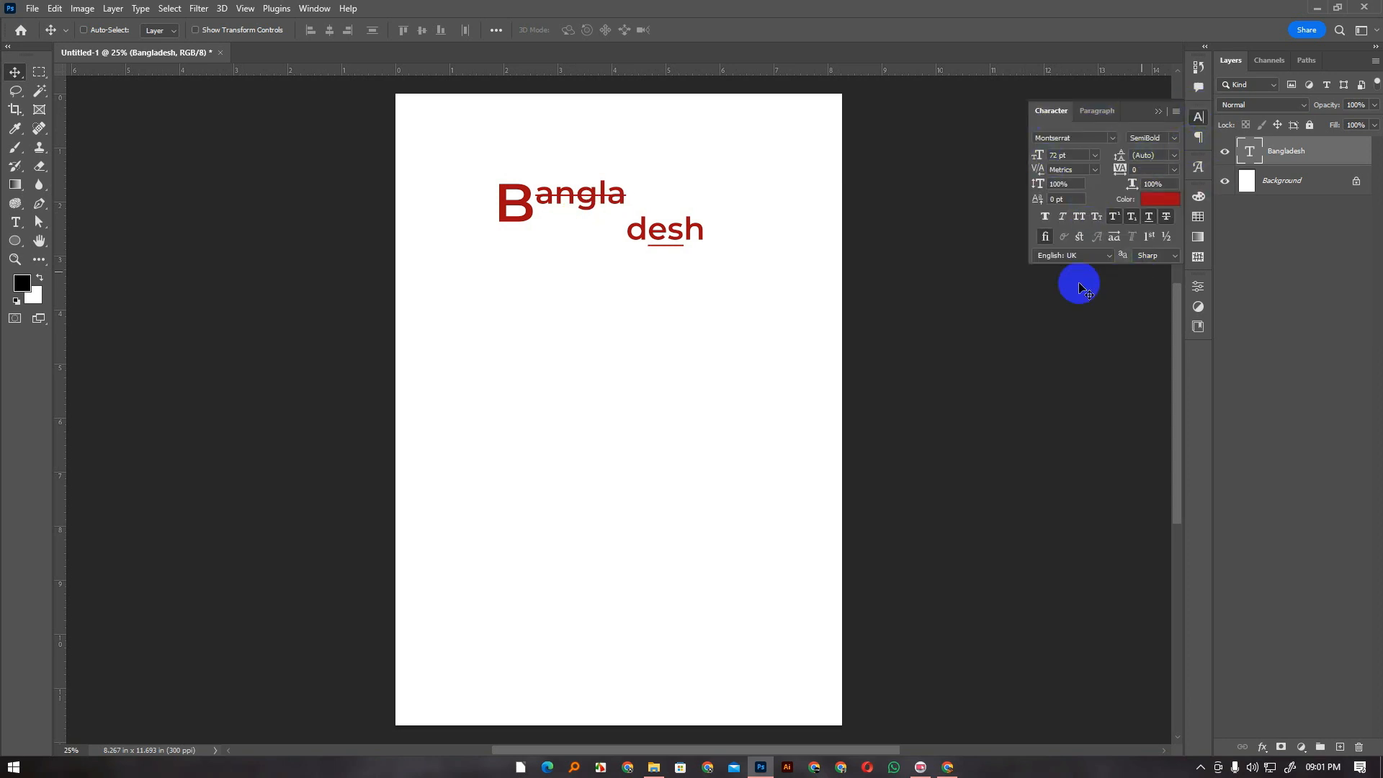
click(1118, 218)
click(1132, 218)
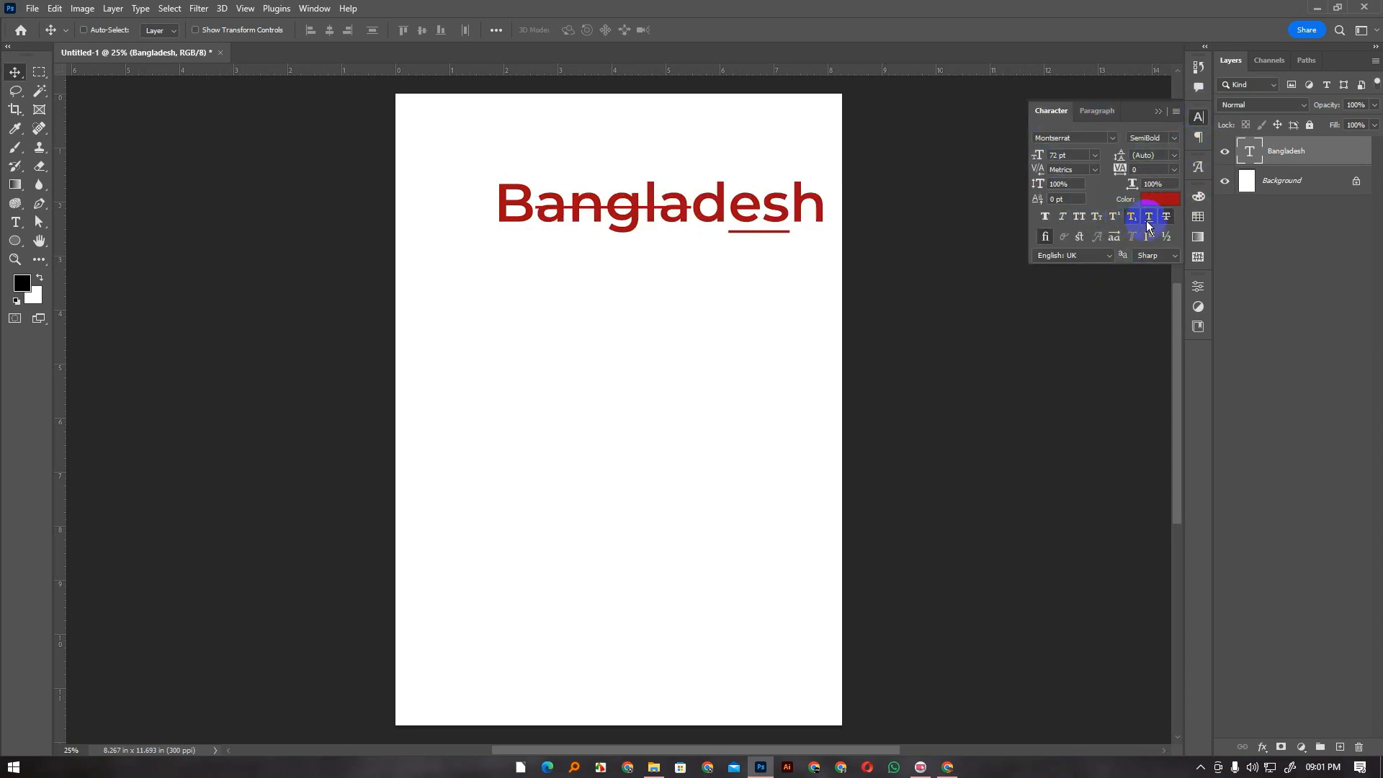
Remove the underline, strikethrough and any remaining subscript from the entire Bangladesh text layer
click(1147, 219)
click(1166, 216)
click(1131, 217)
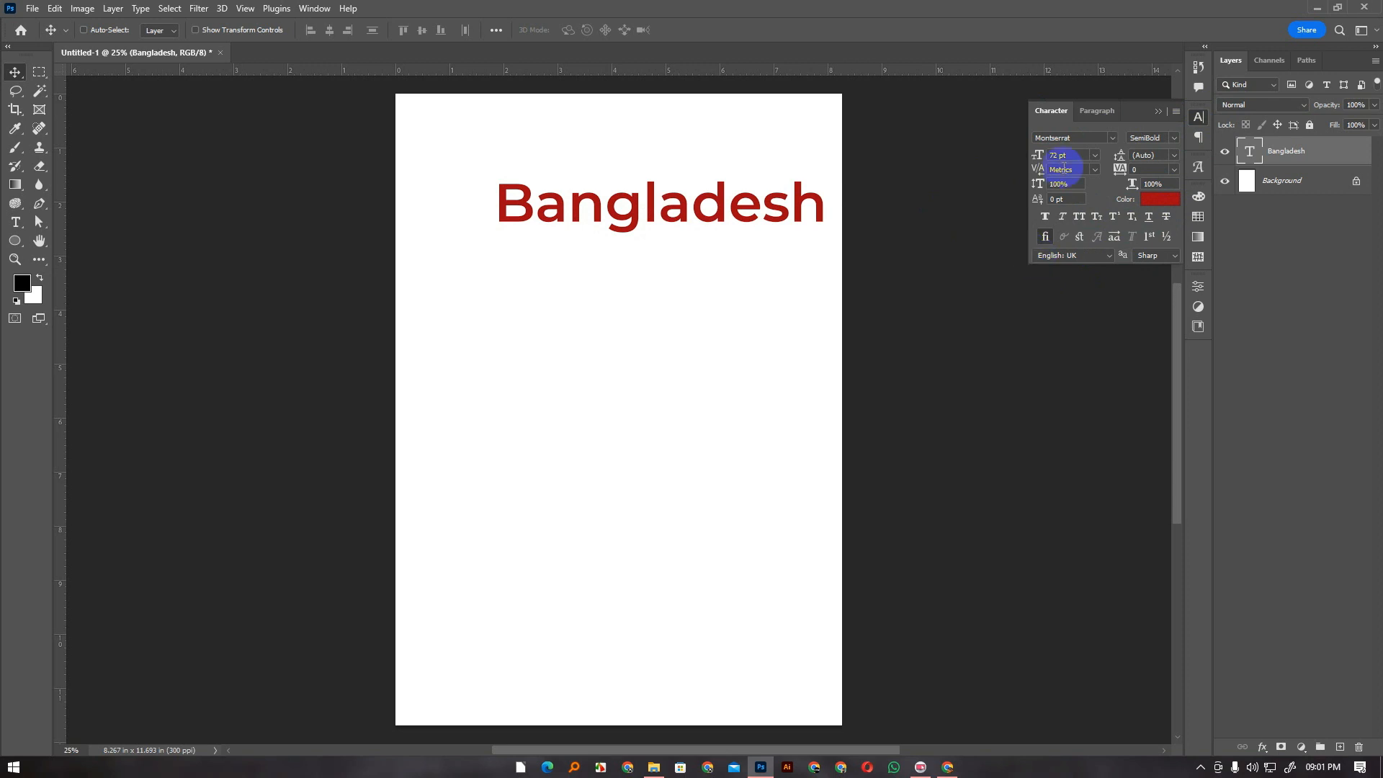
Leave the font unchanged and move the Bangladesh text about 0.45 in left and 0.2 in down on the page
click(1113, 137)
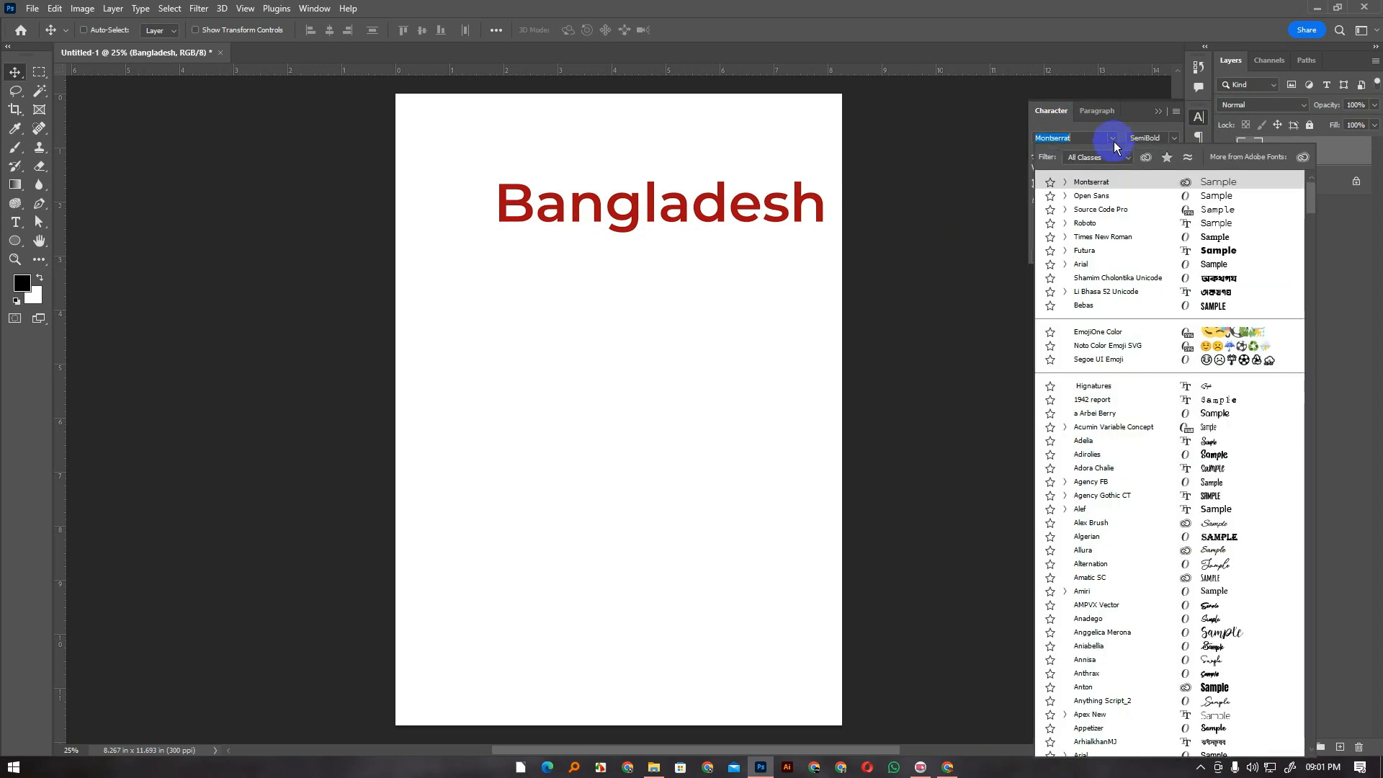
click(646, 262)
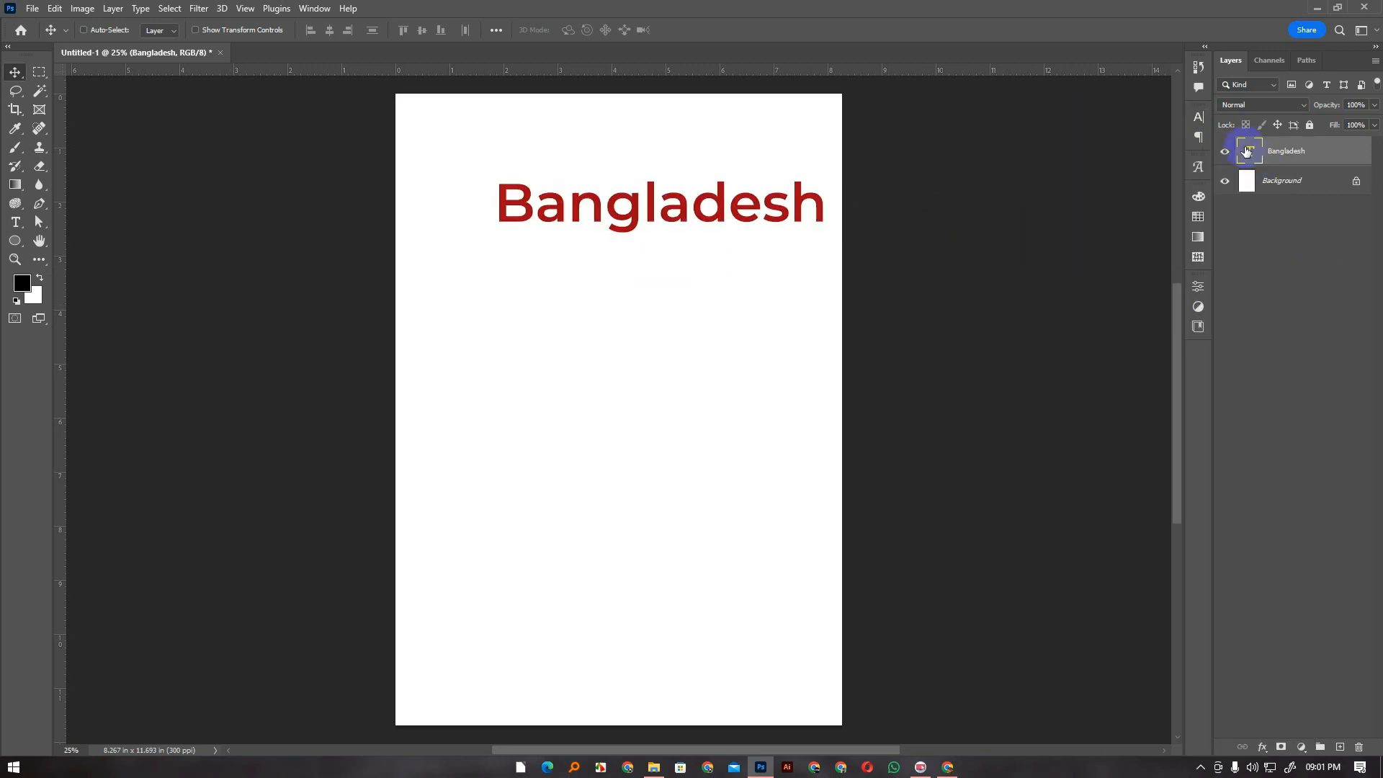
drag(749, 209, 725, 226)
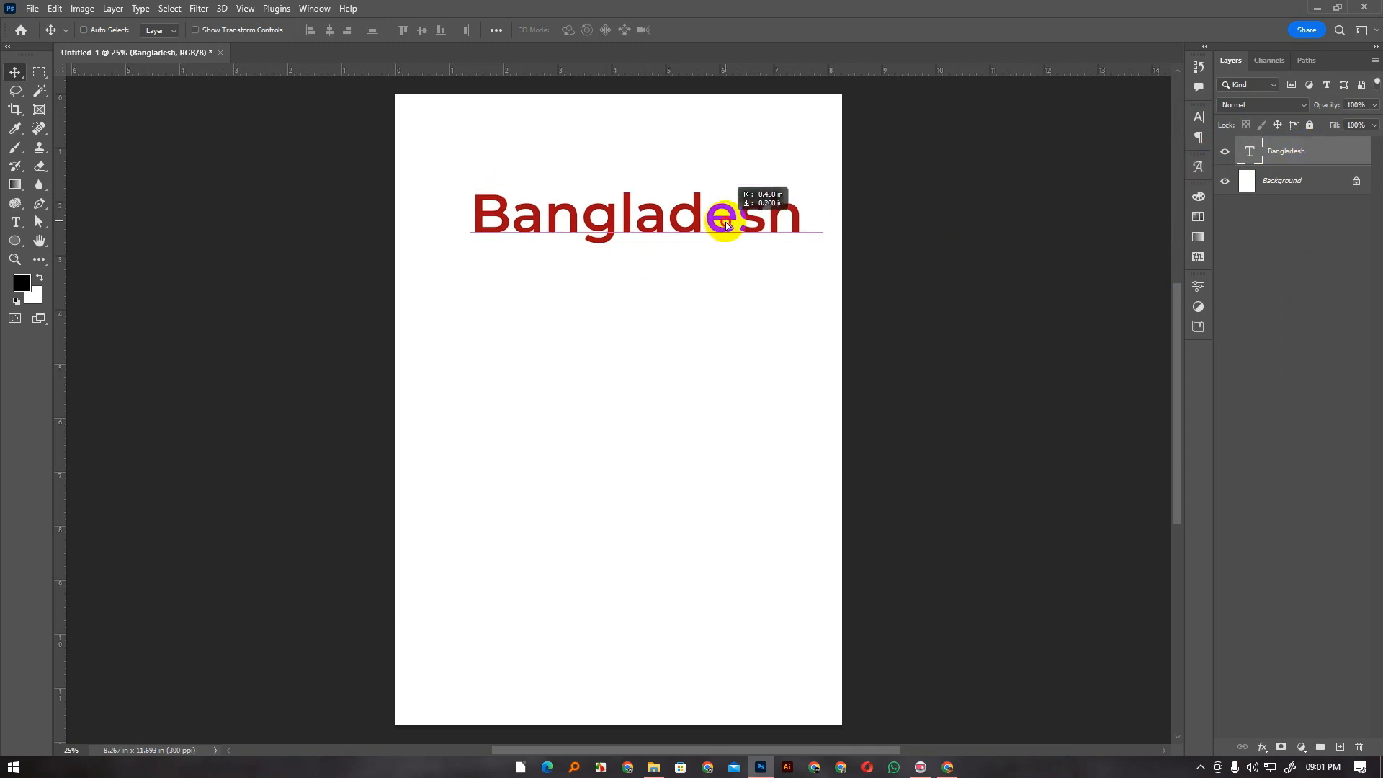
Set the Bangladesh text's font to Open Sans Regular
click(1206, 120)
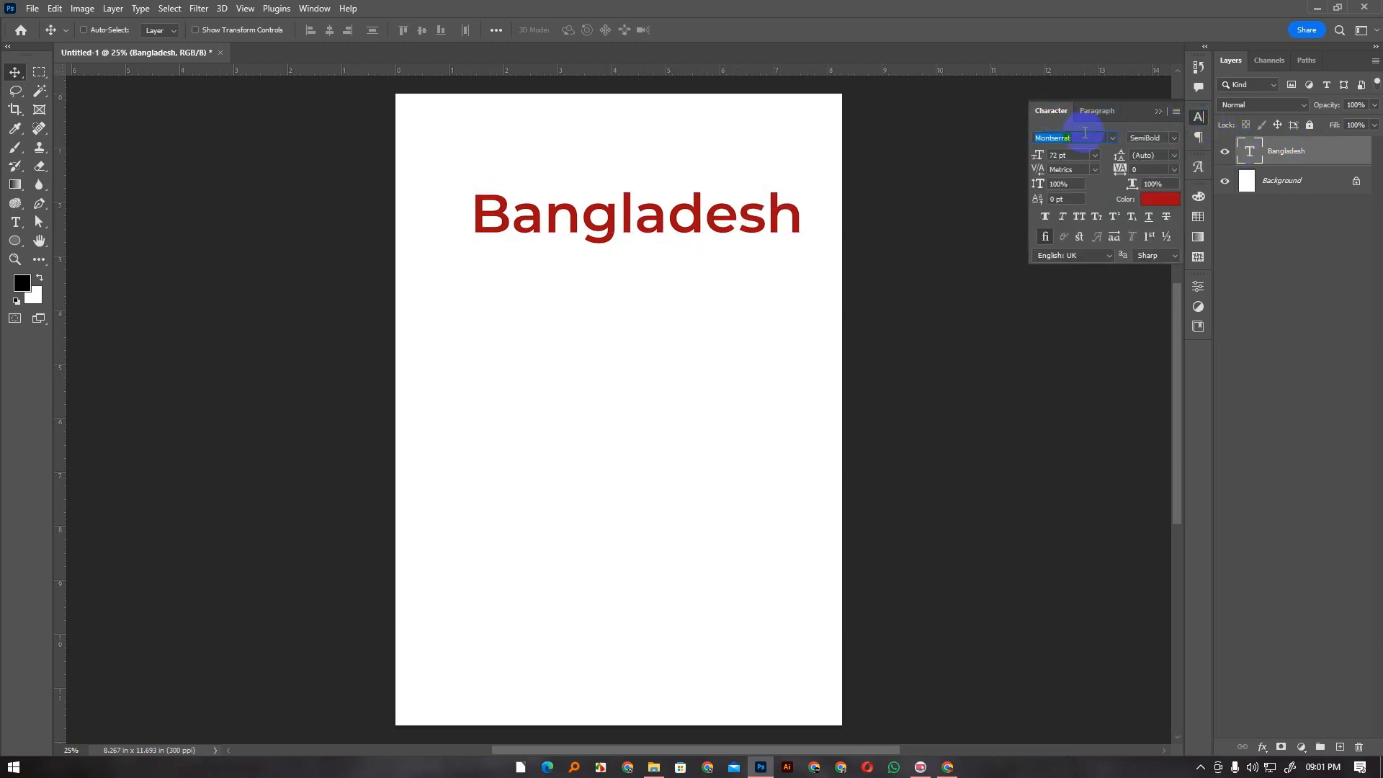
click(1166, 112)
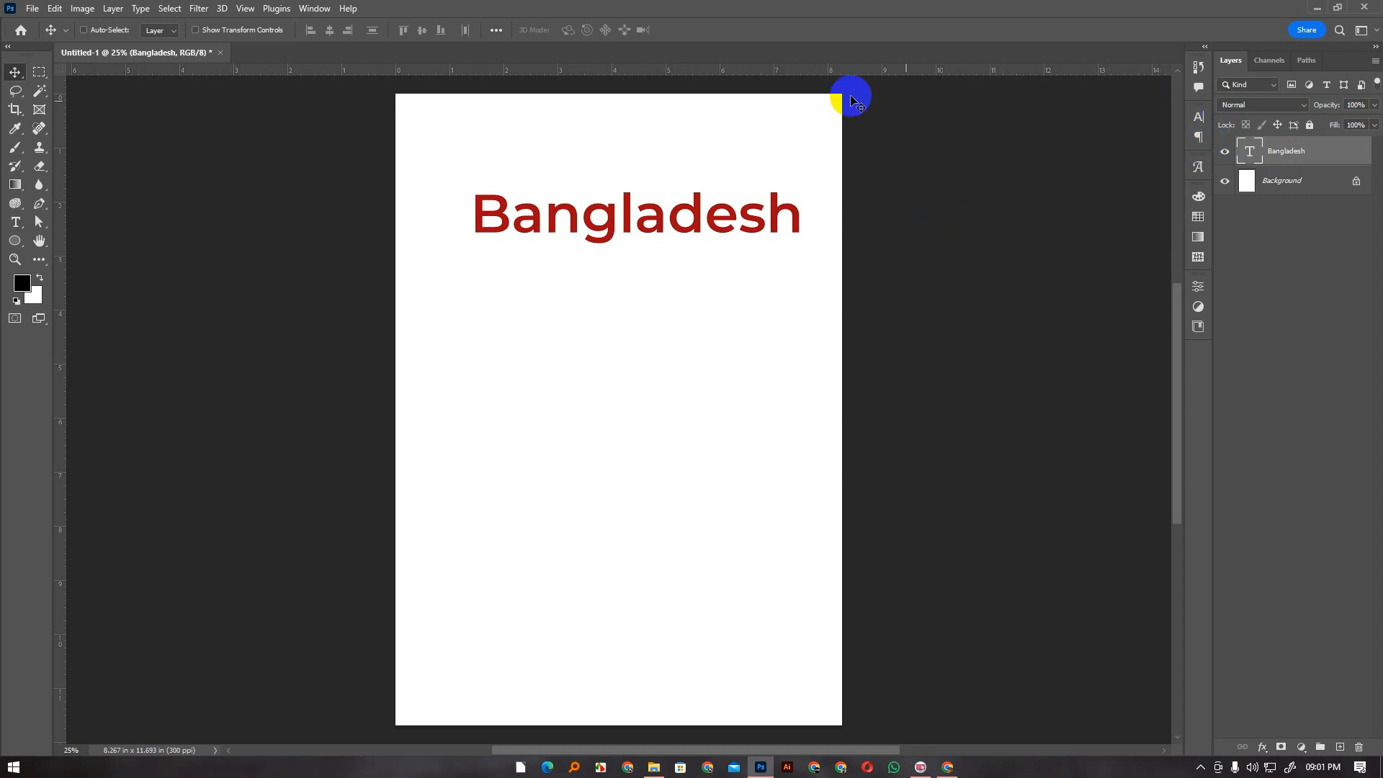
click(315, 8)
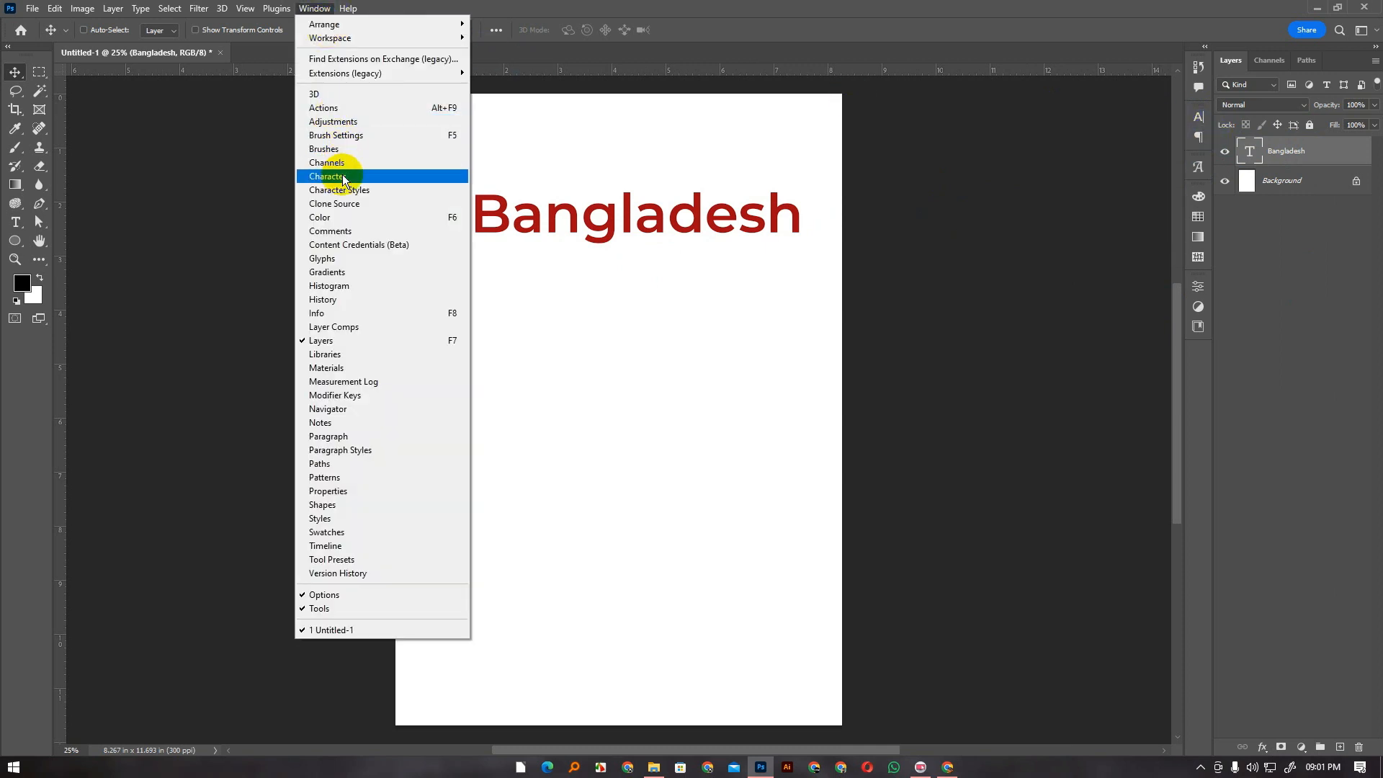
click(340, 176)
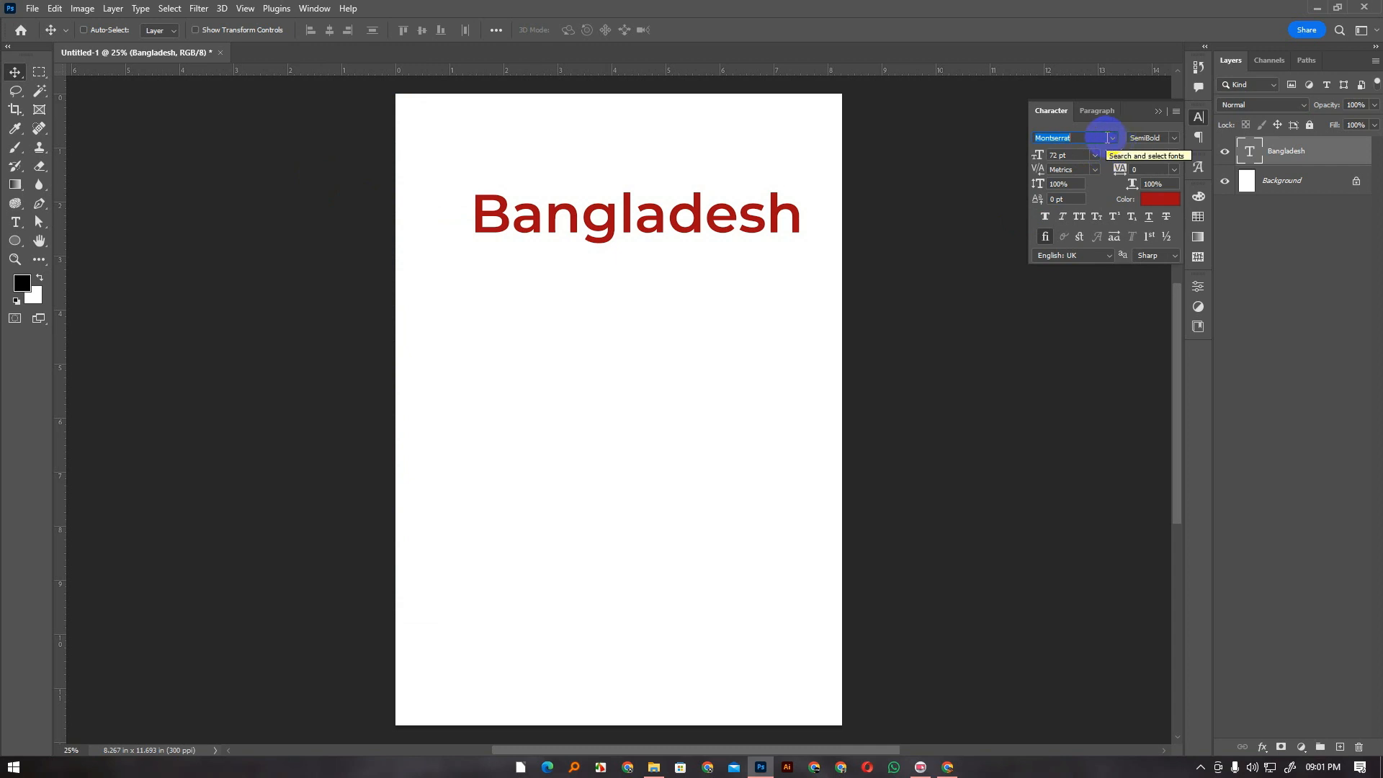
text(Open Sans)
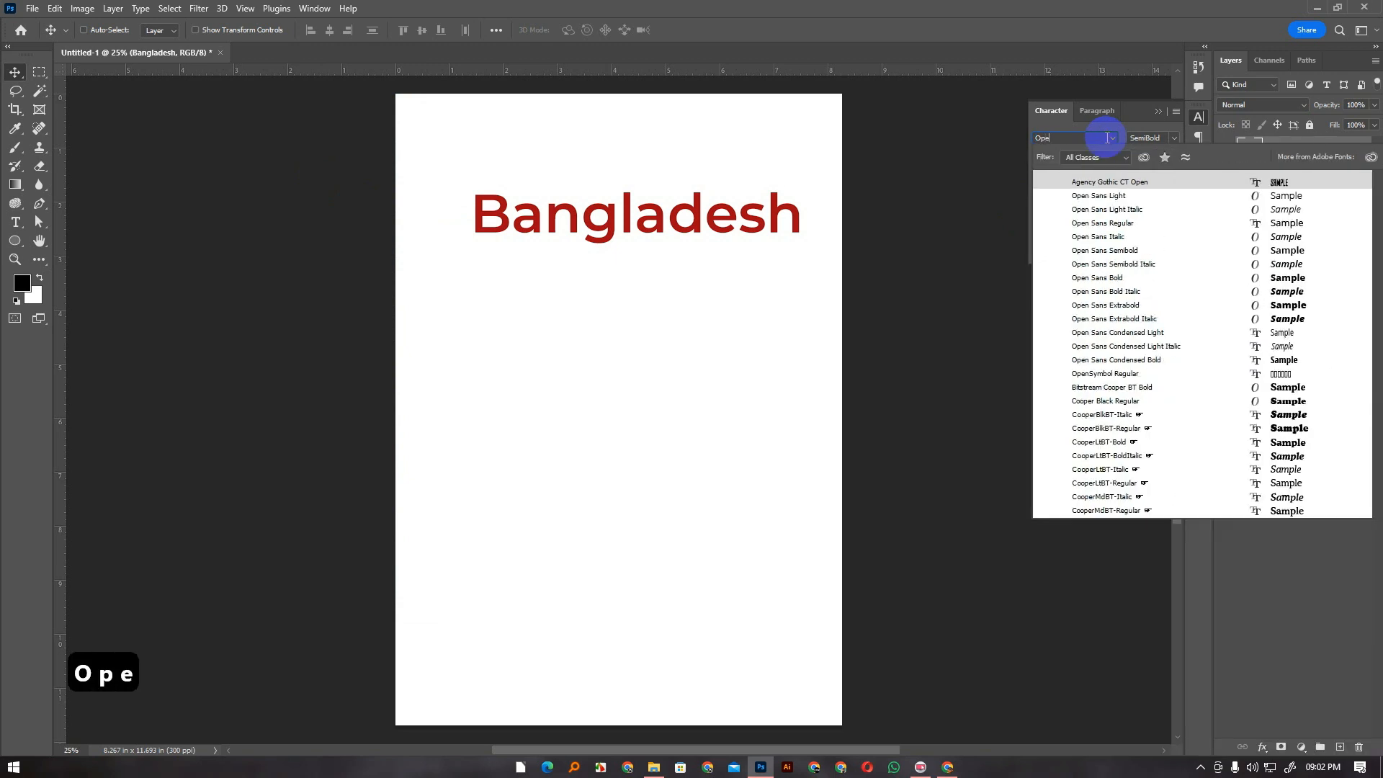
click(1122, 226)
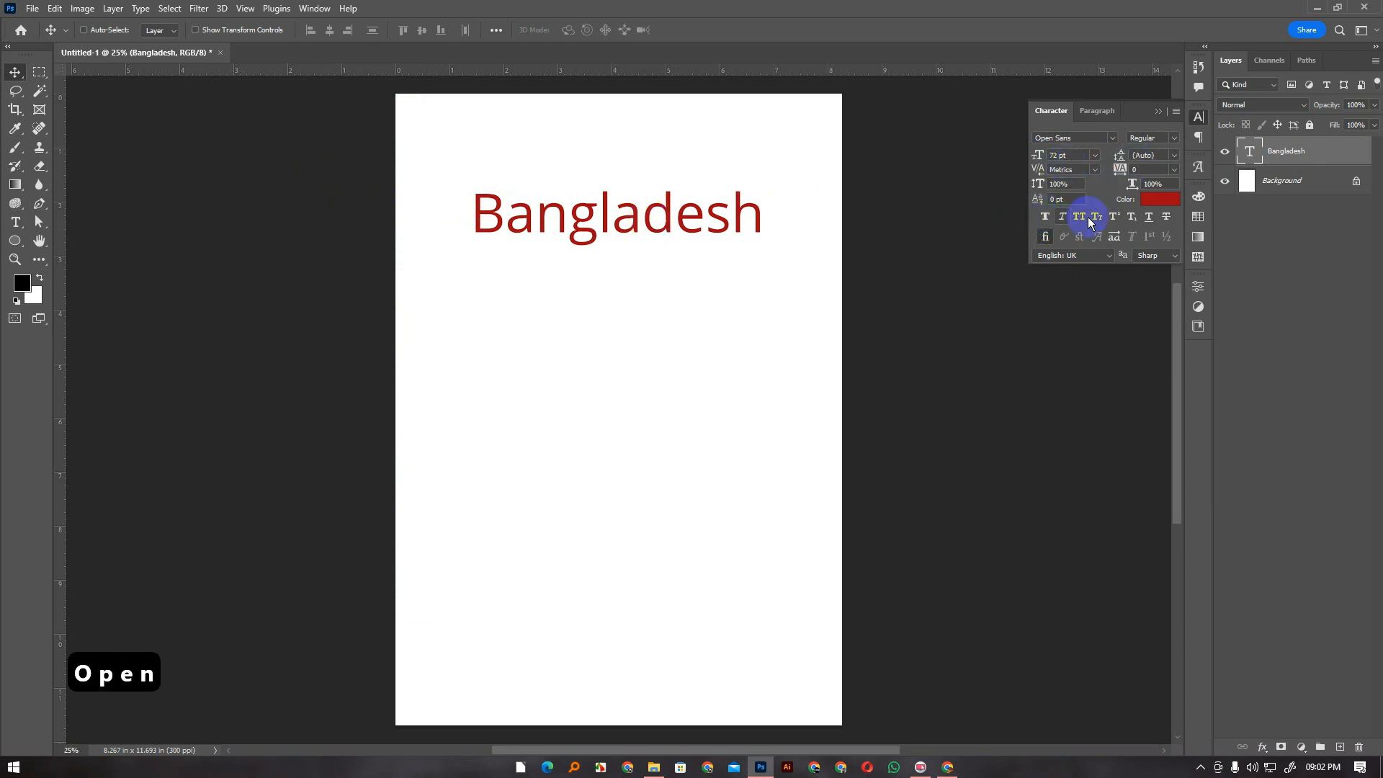
Try the Bold, Bold Italic and Extrabold styles of Open Sans on the Bangladesh text
click(1173, 137)
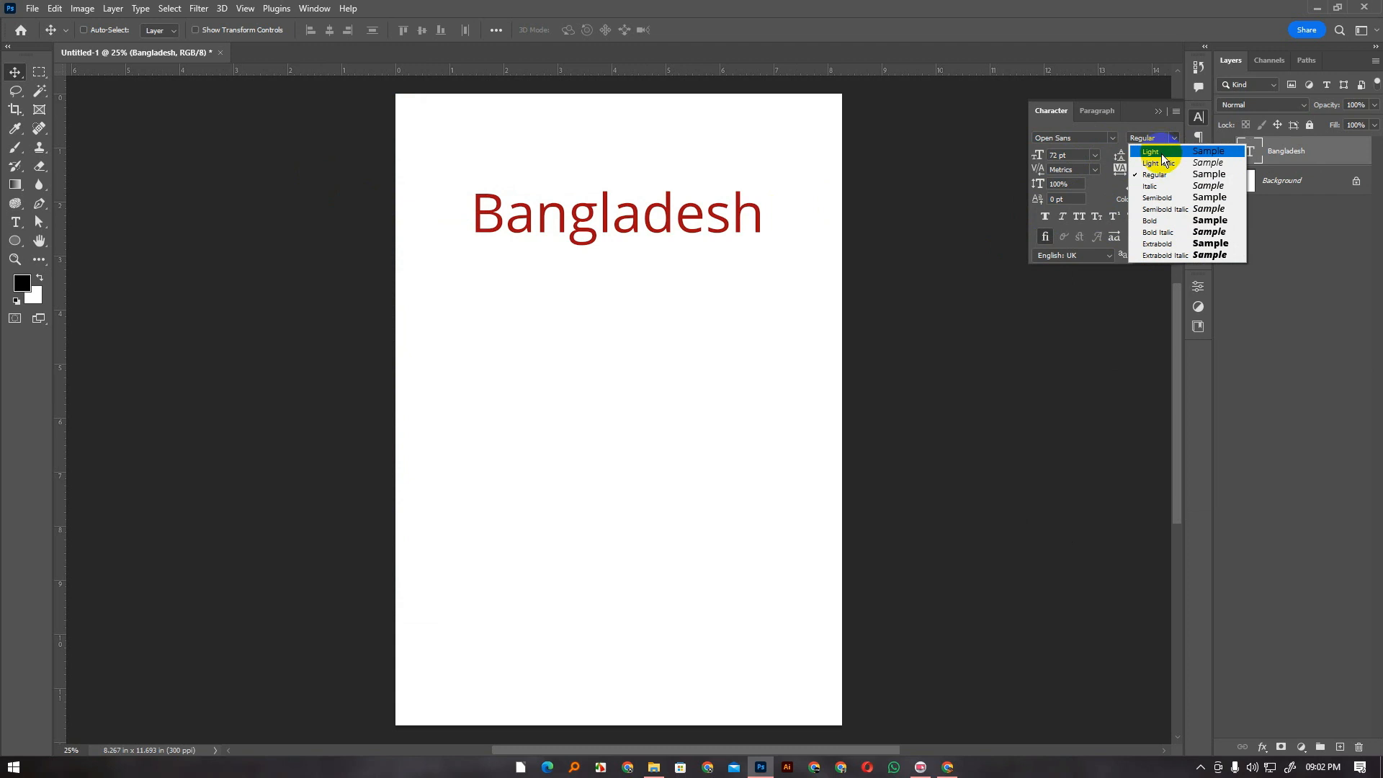
click(1167, 221)
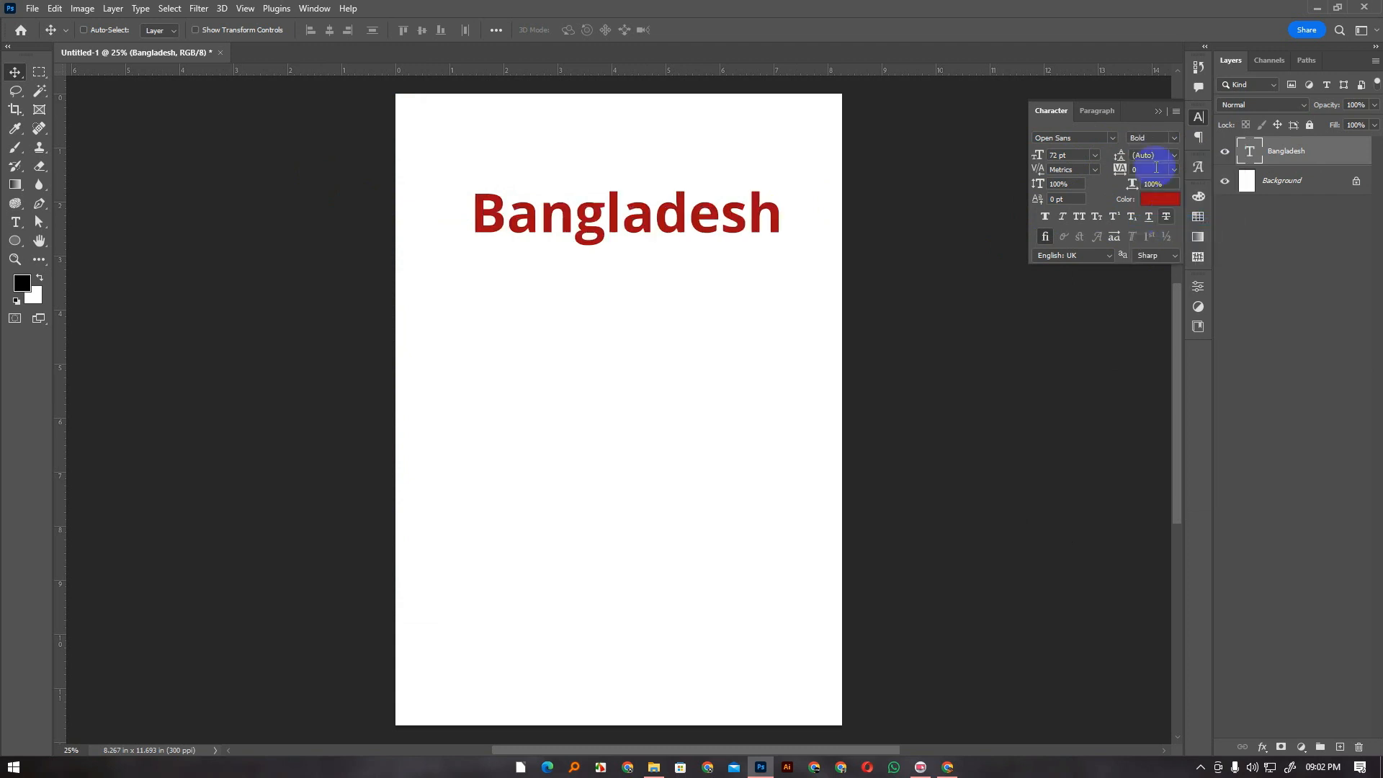
click(1172, 137)
click(1168, 231)
click(1173, 137)
click(1171, 242)
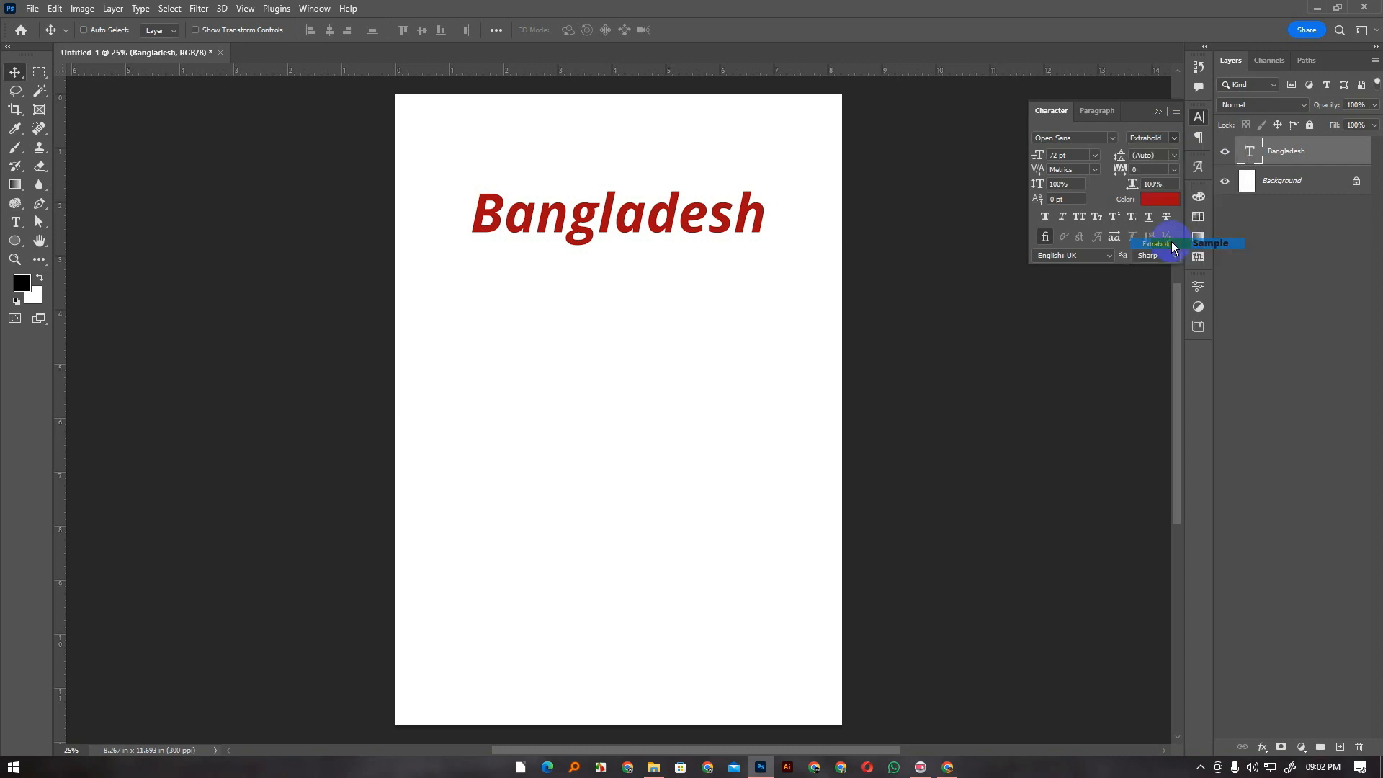
Centre the Bangladesh text horizontally on the page, about 0.23 in lower, and set its font style to Regular
drag(735, 222, 726, 236)
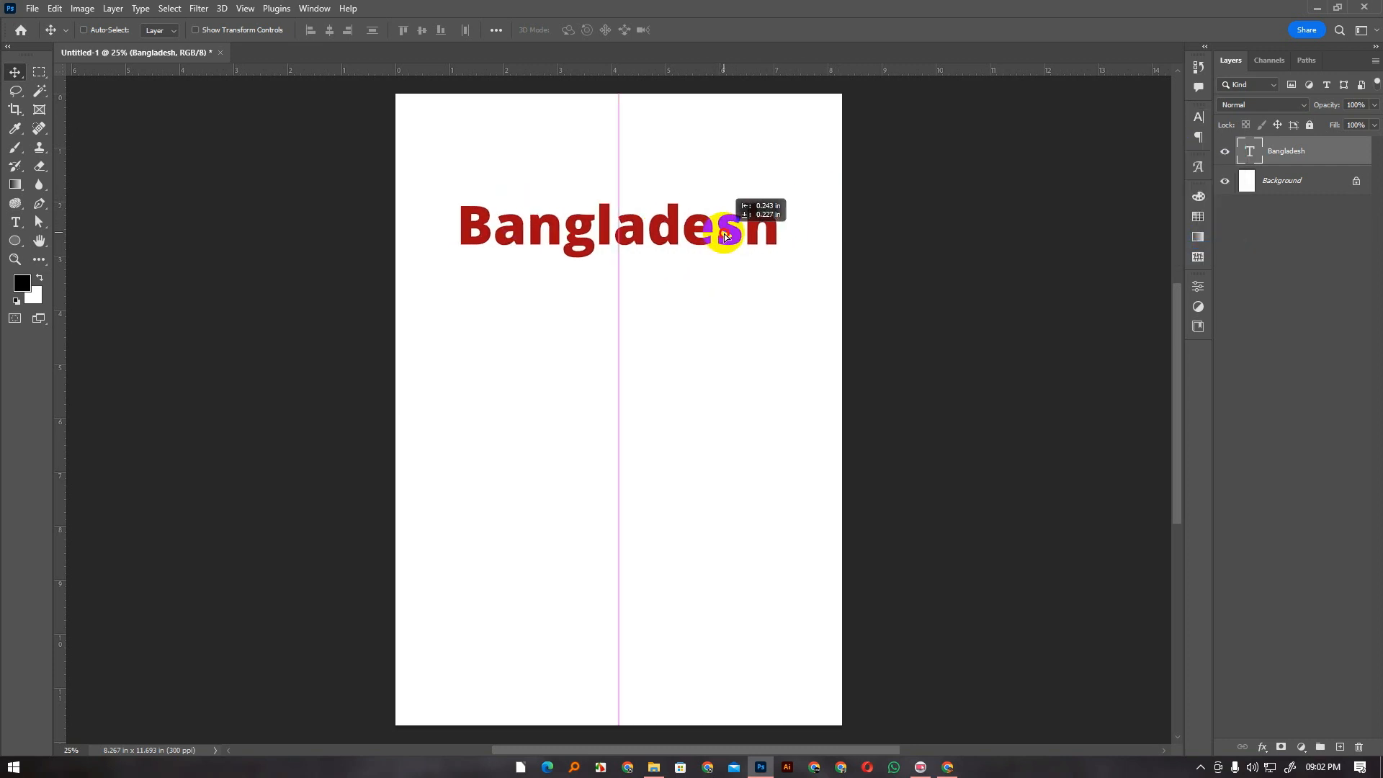
click(1198, 117)
click(1173, 137)
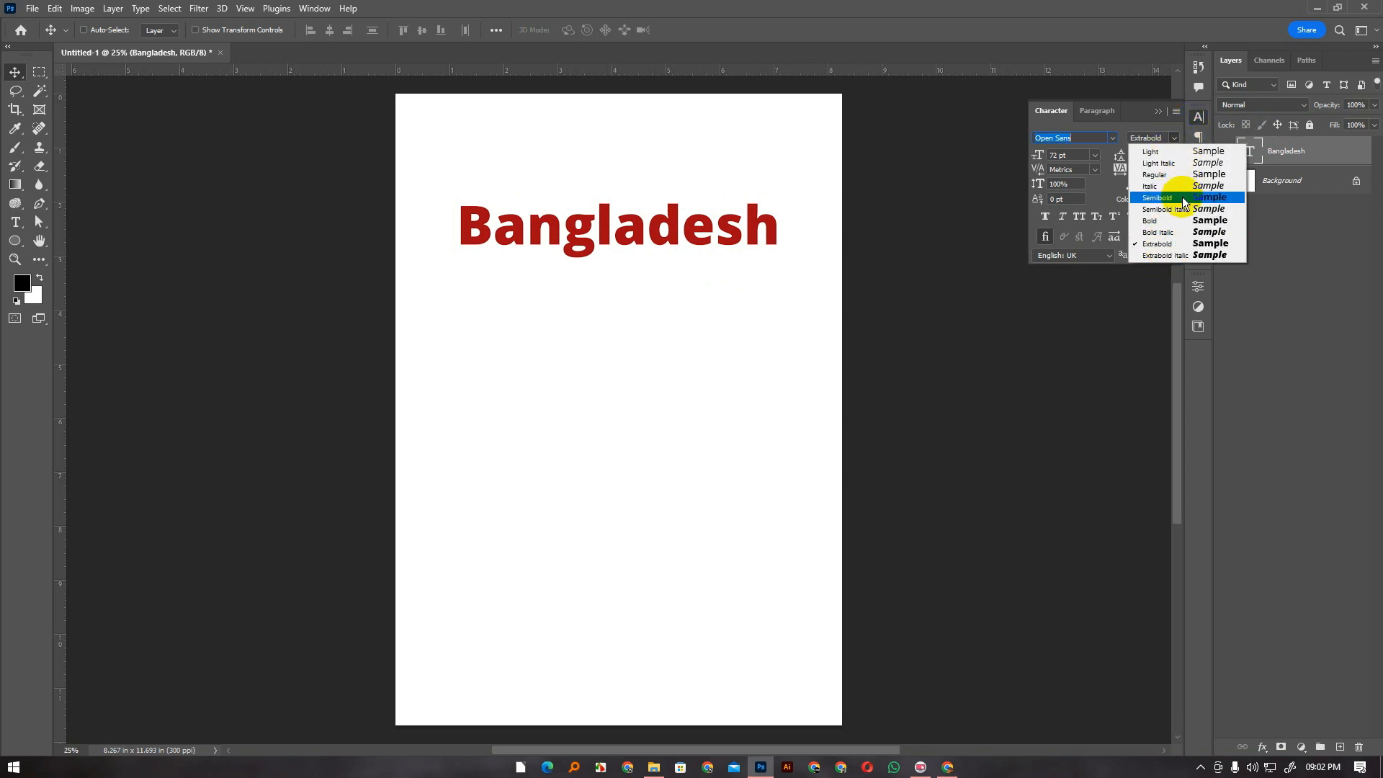
click(1182, 176)
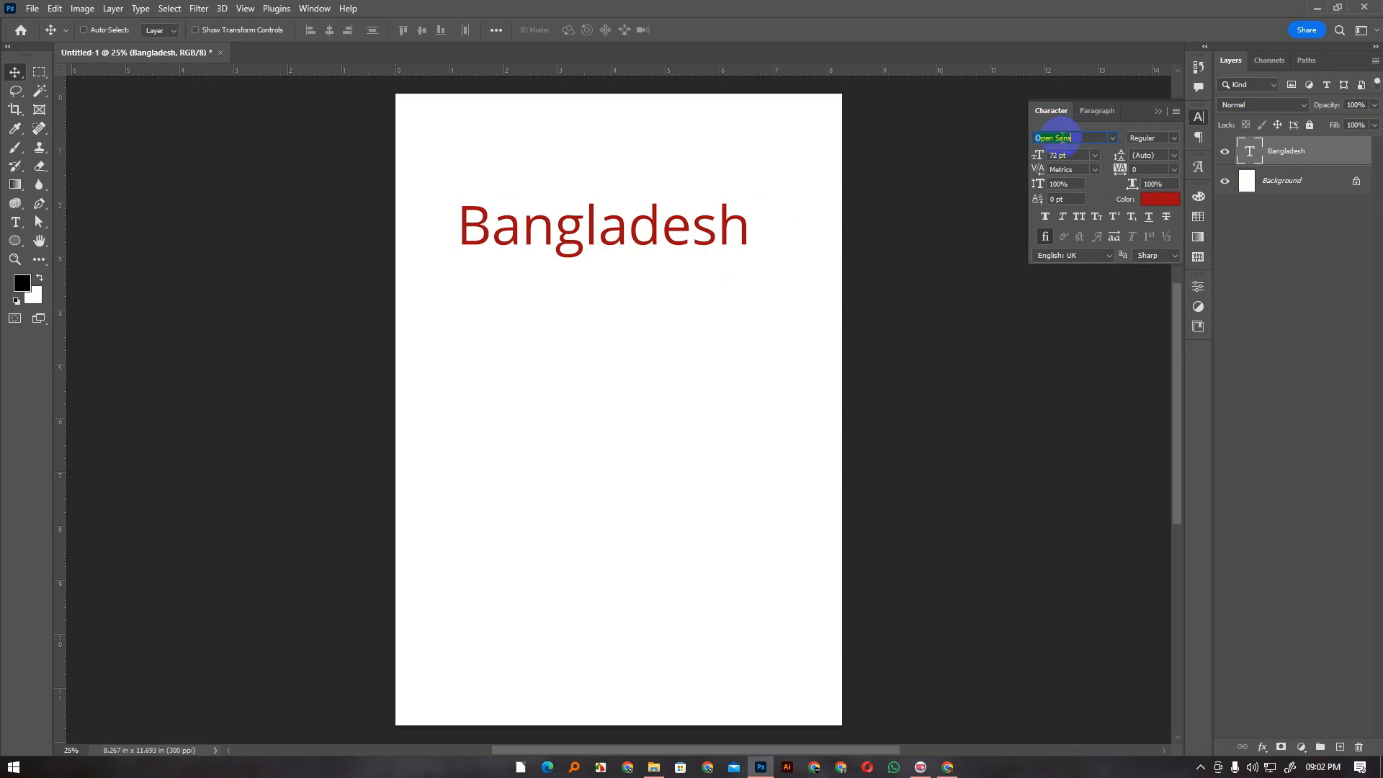
Set the Bangladesh text's font style to Bold and shift it slightly right and down to recentre it horizontally
click(1174, 137)
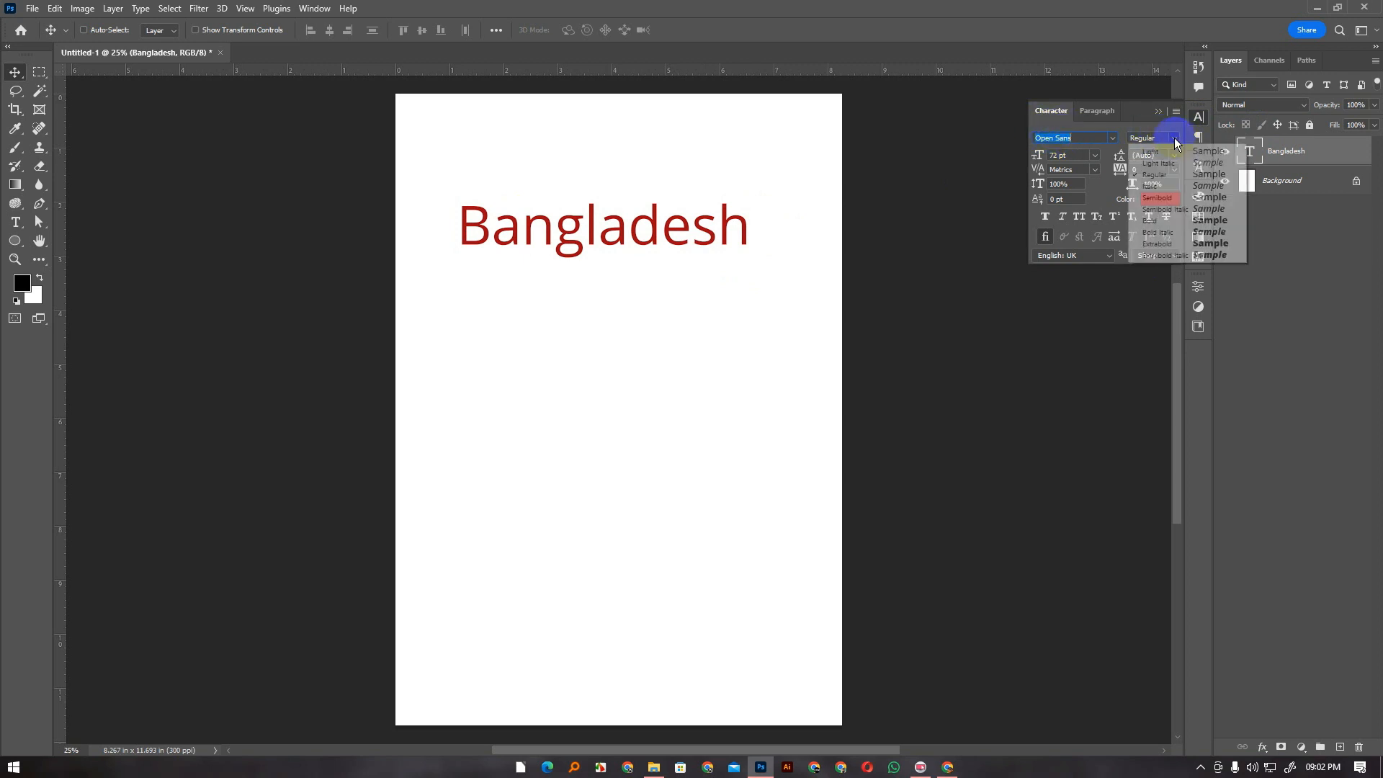
click(1138, 118)
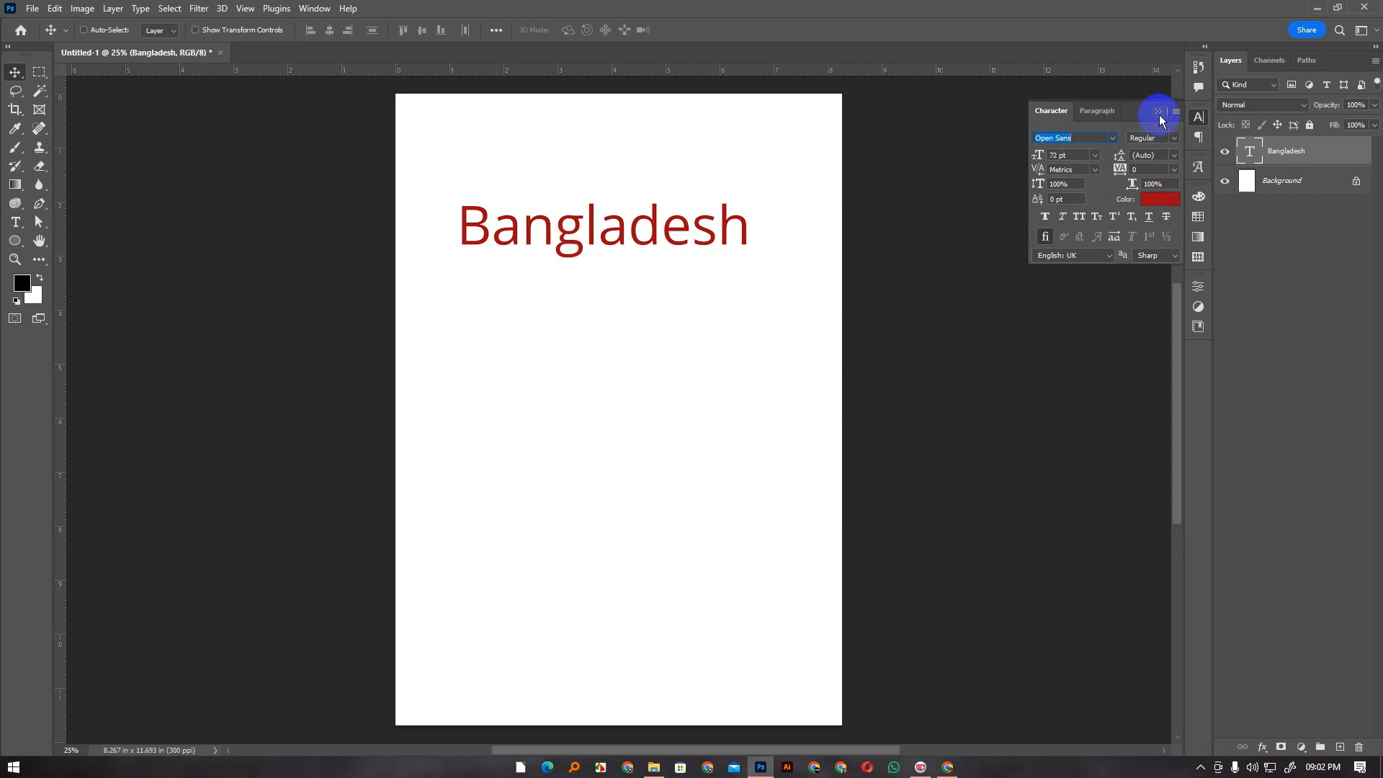
click(1173, 139)
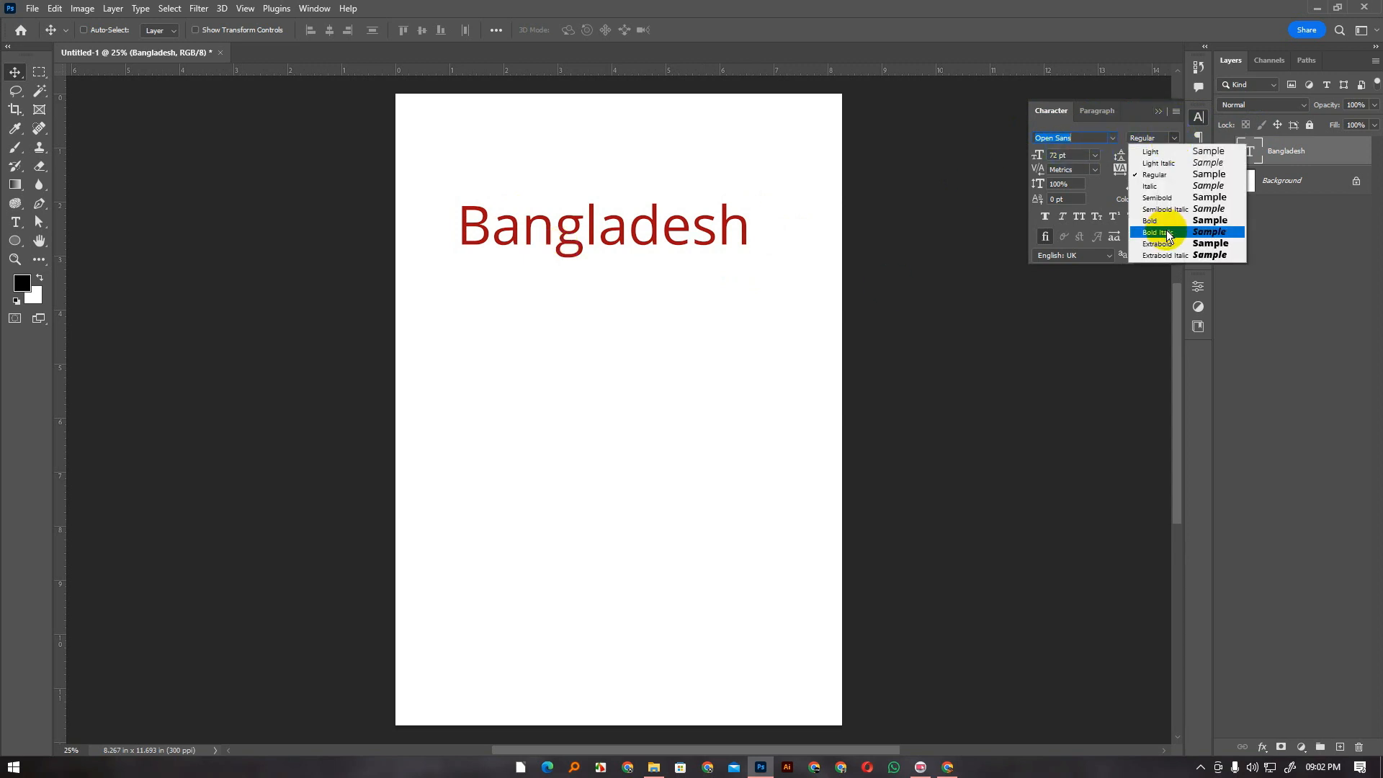
click(1163, 219)
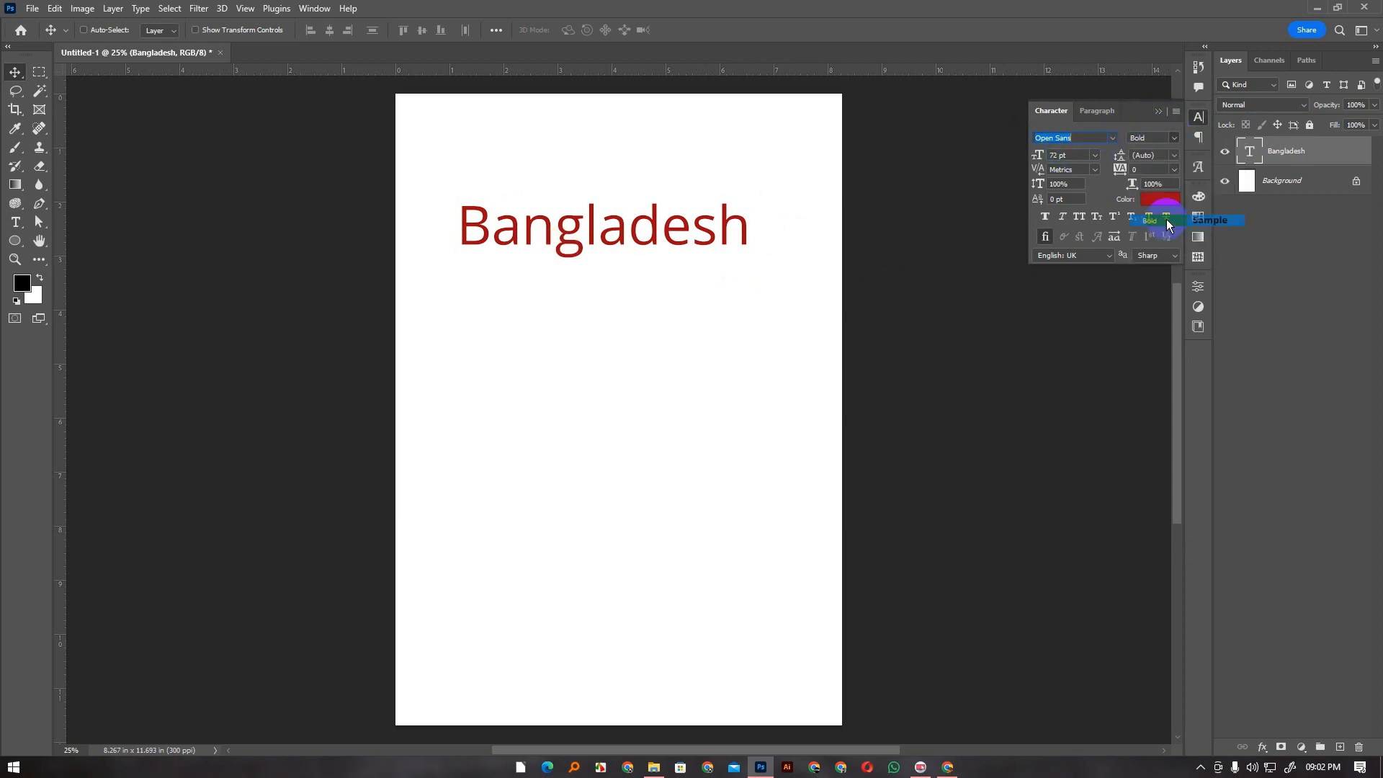
click(1158, 111)
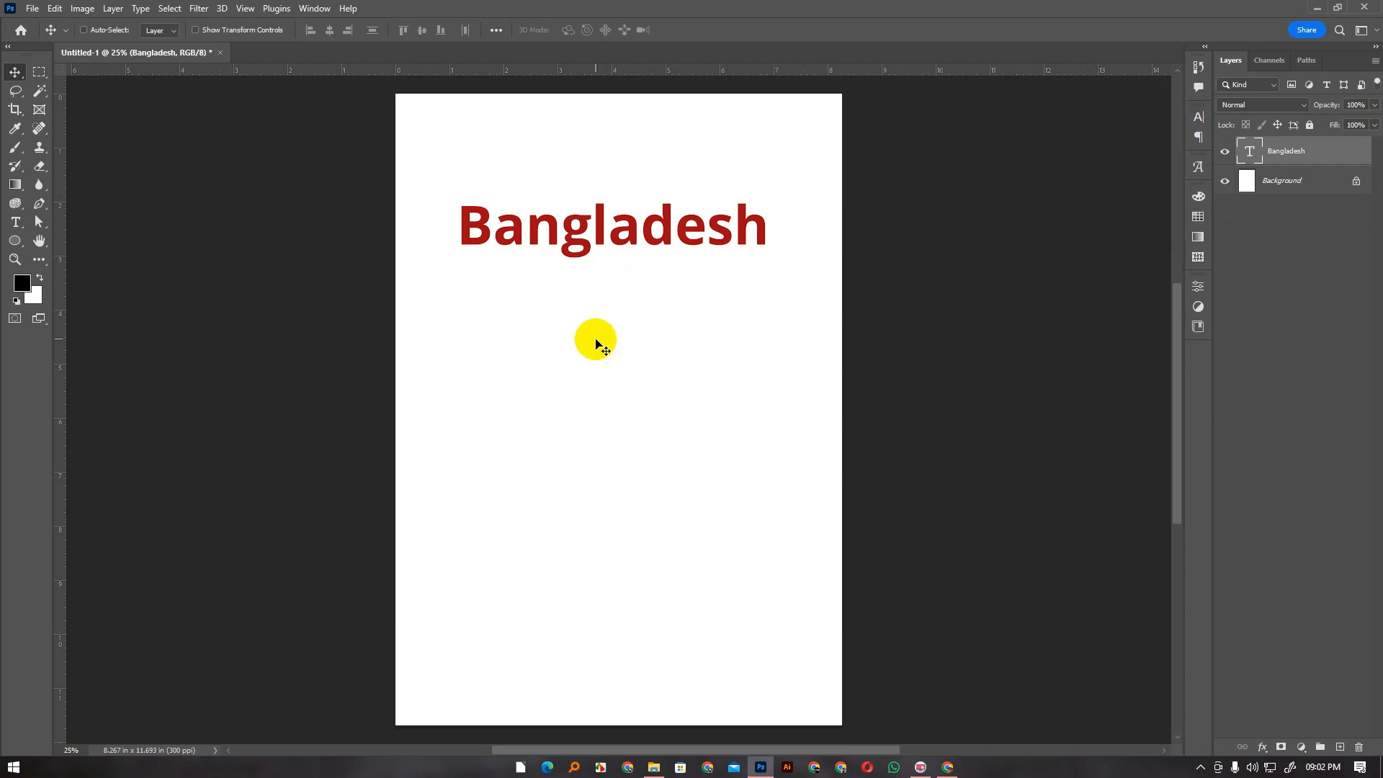
drag(645, 232, 652, 238)
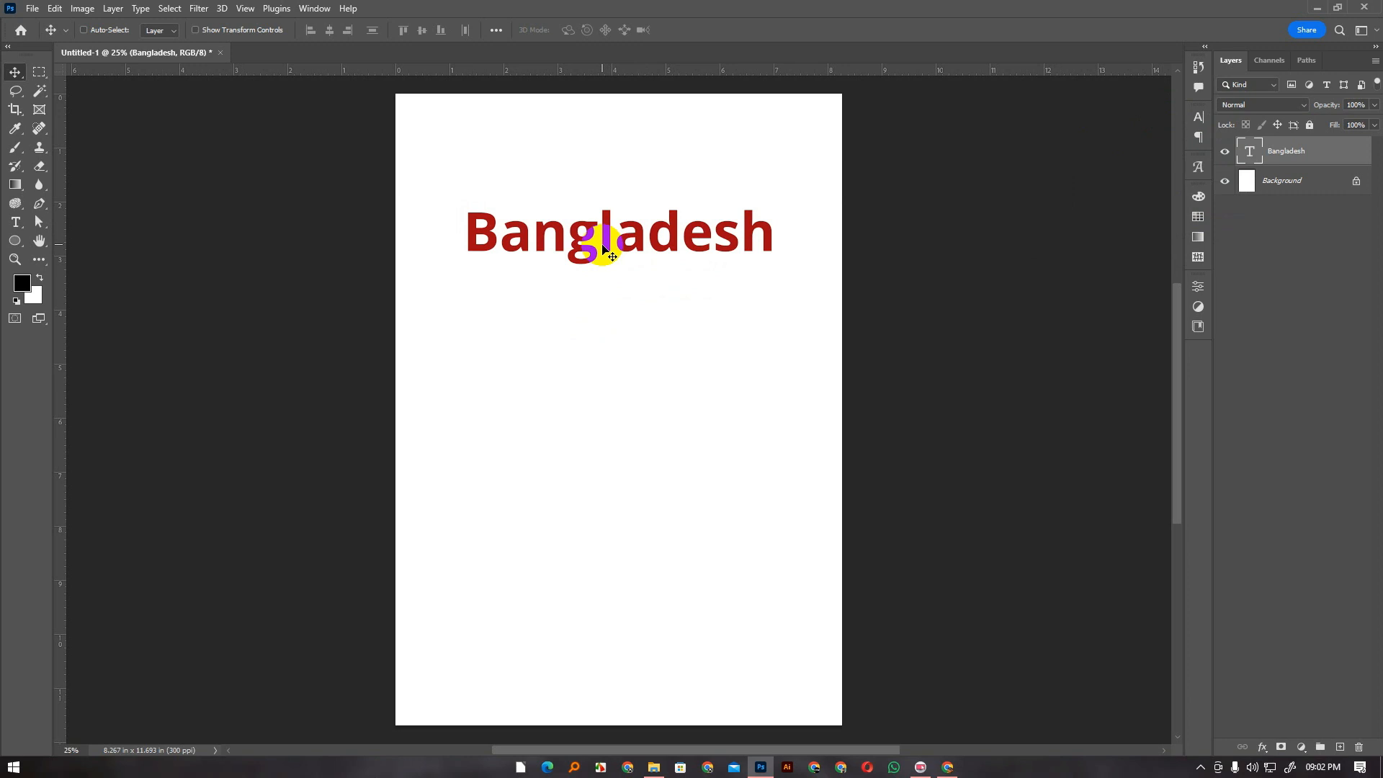
Switch to Chrome, search Google Images for "apple photos" and preview the Pexels photo of a red apple on a dark background
click(947, 767)
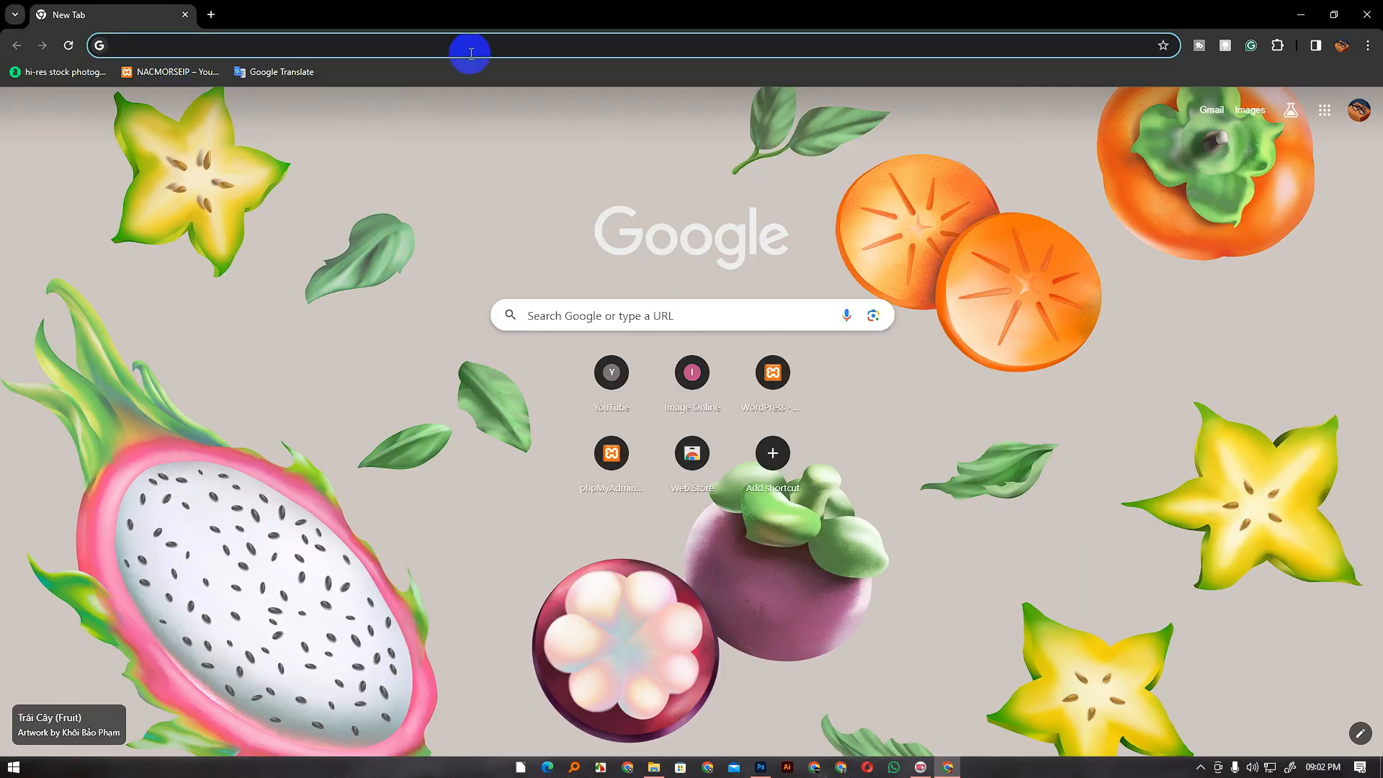
text(App)
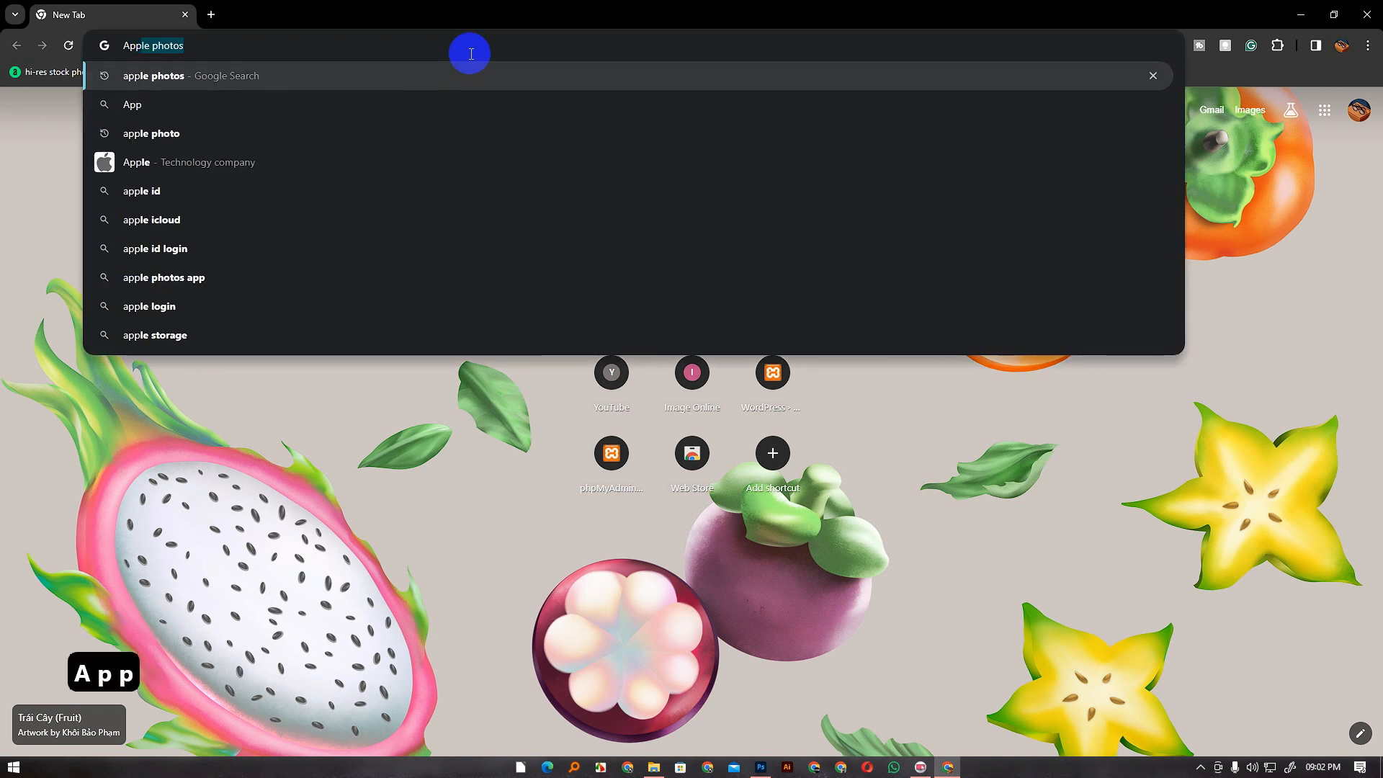
key(Return)
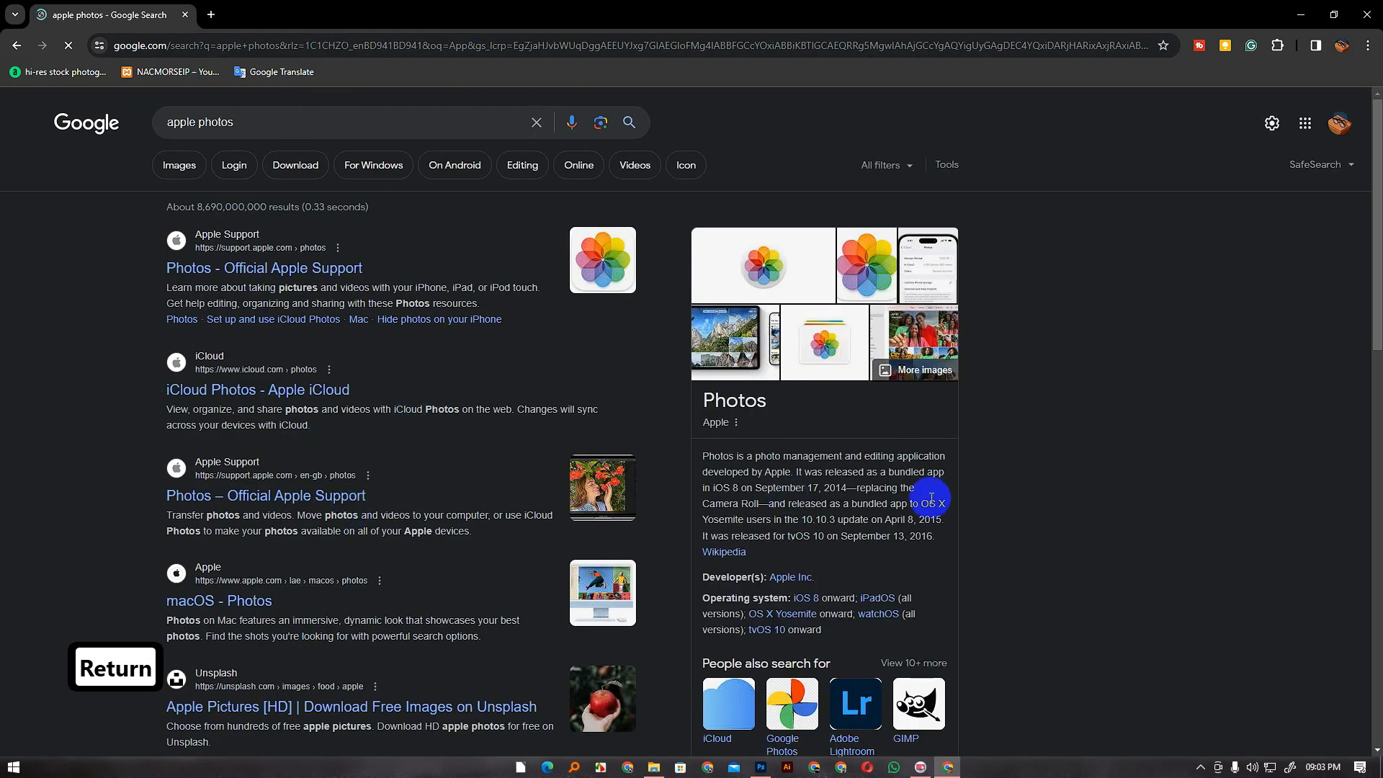
click(186, 170)
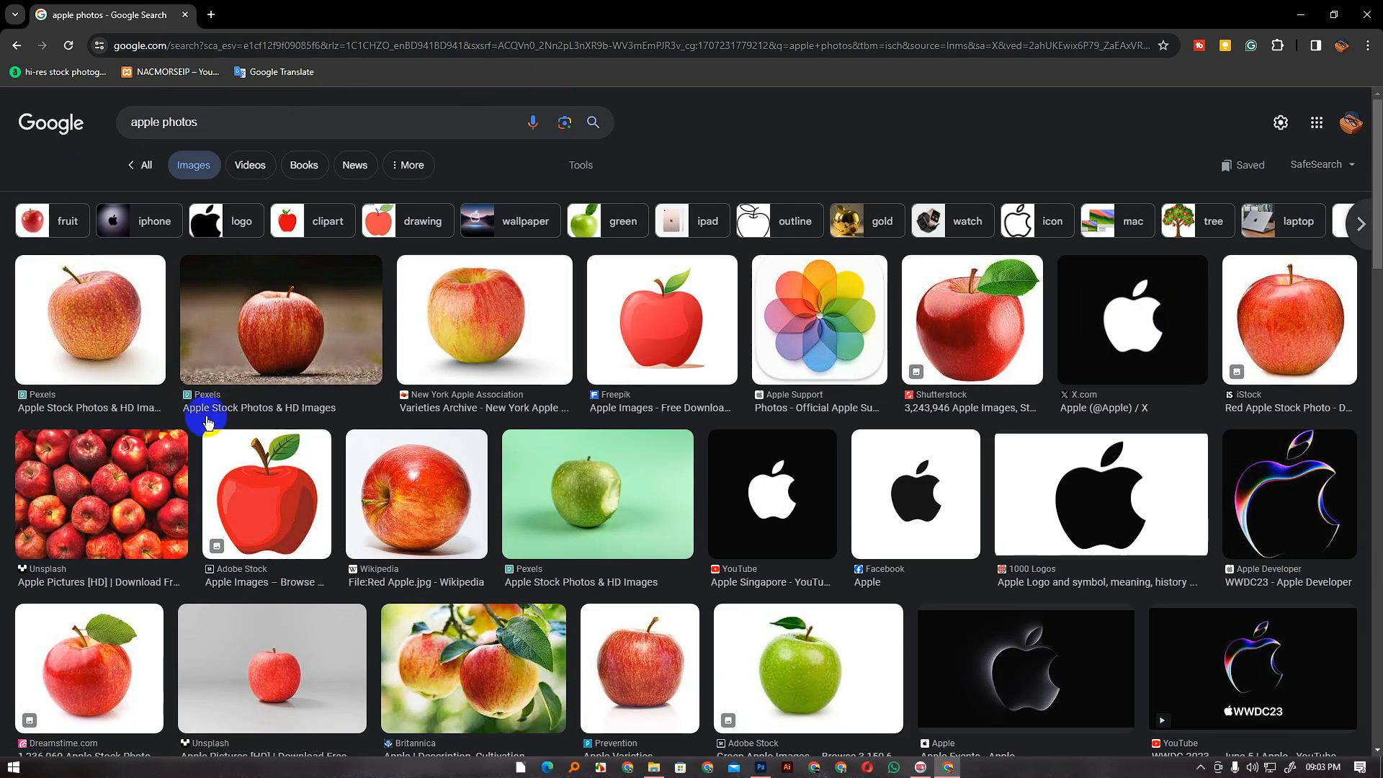
click(248, 330)
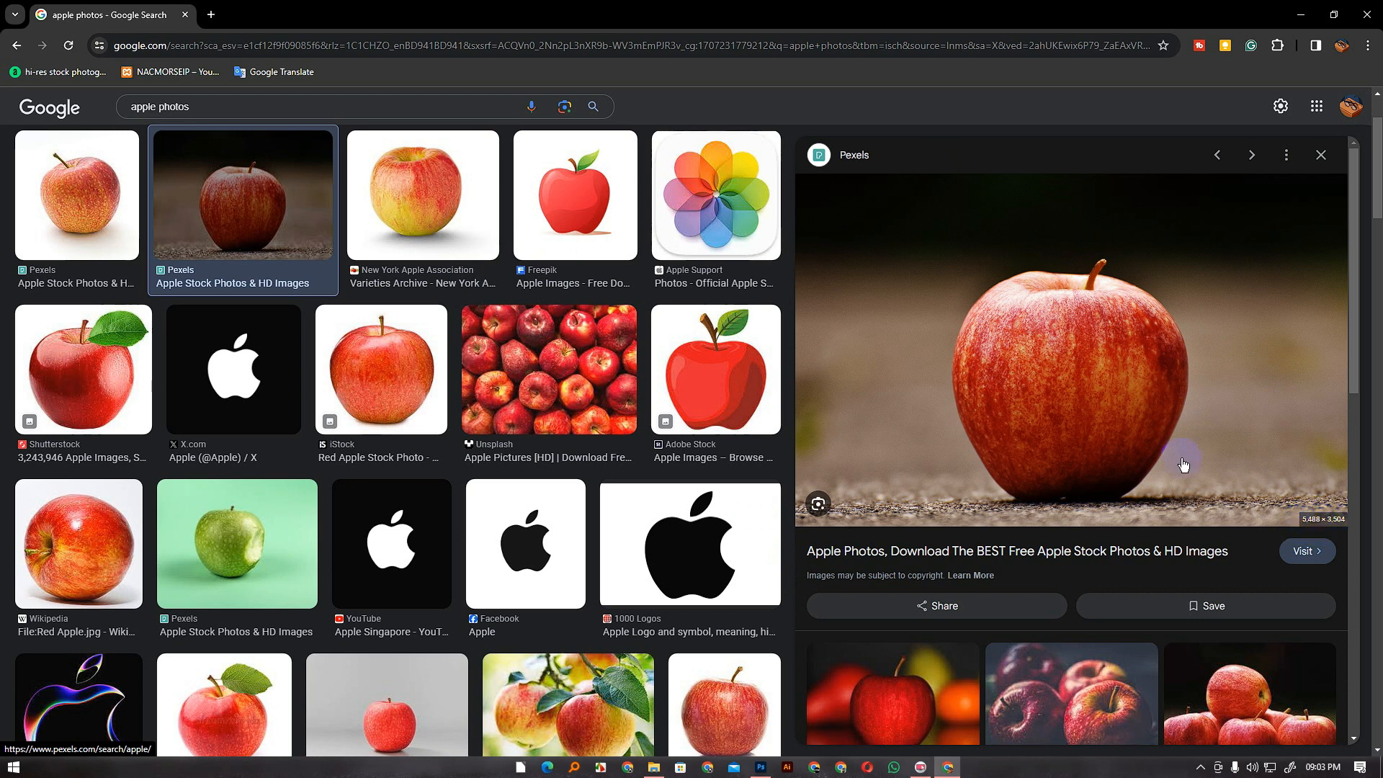
Save the previewed Pexels apple photo to Downloads as the JPEG pexels-pixabay-206959
right_click(945, 242)
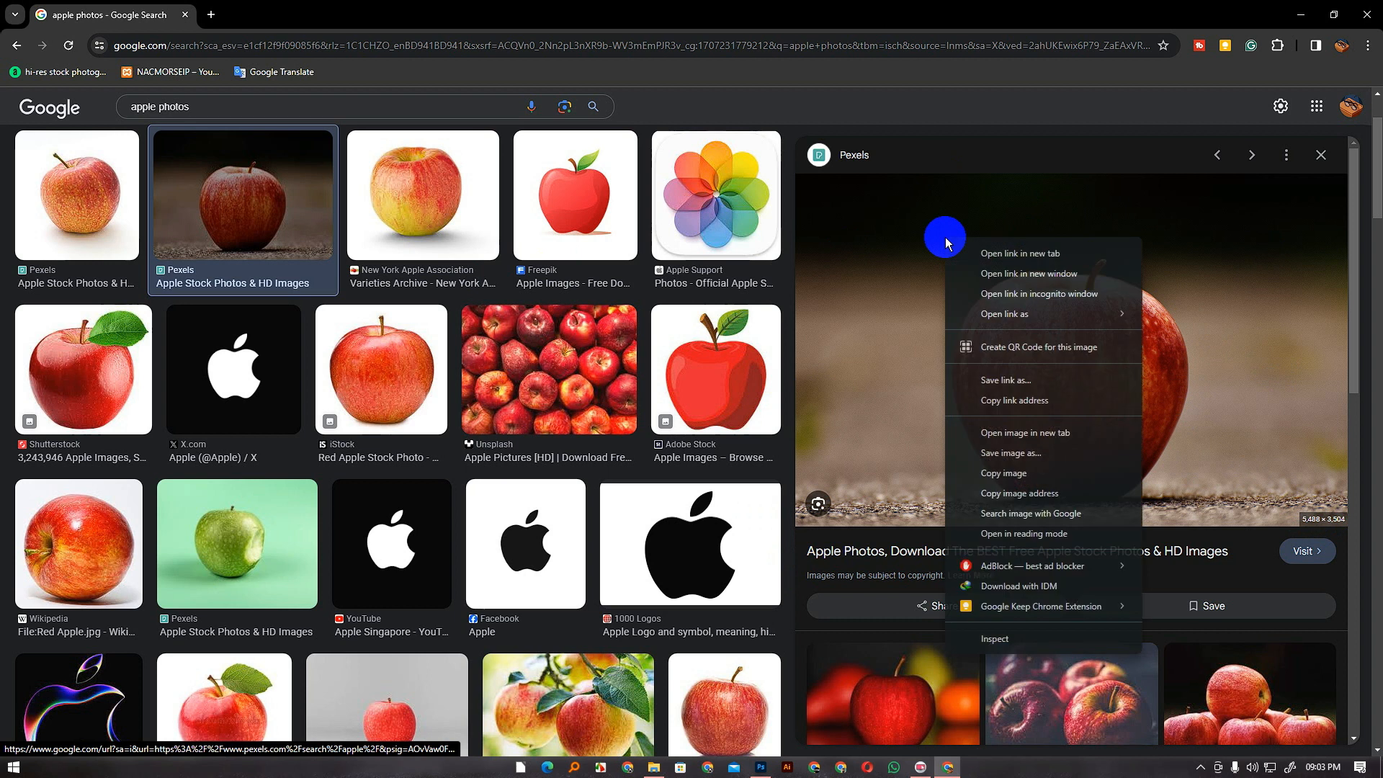
click(1010, 453)
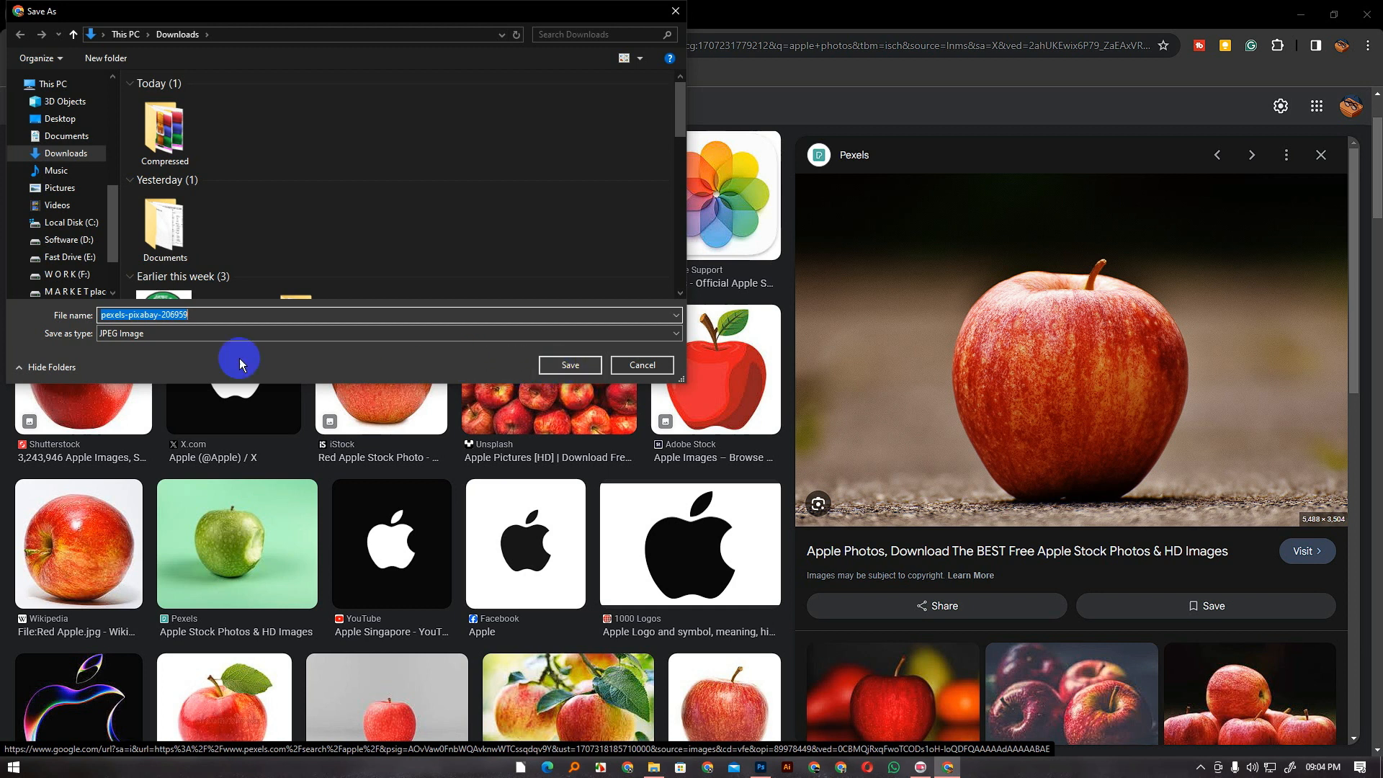
click(569, 365)
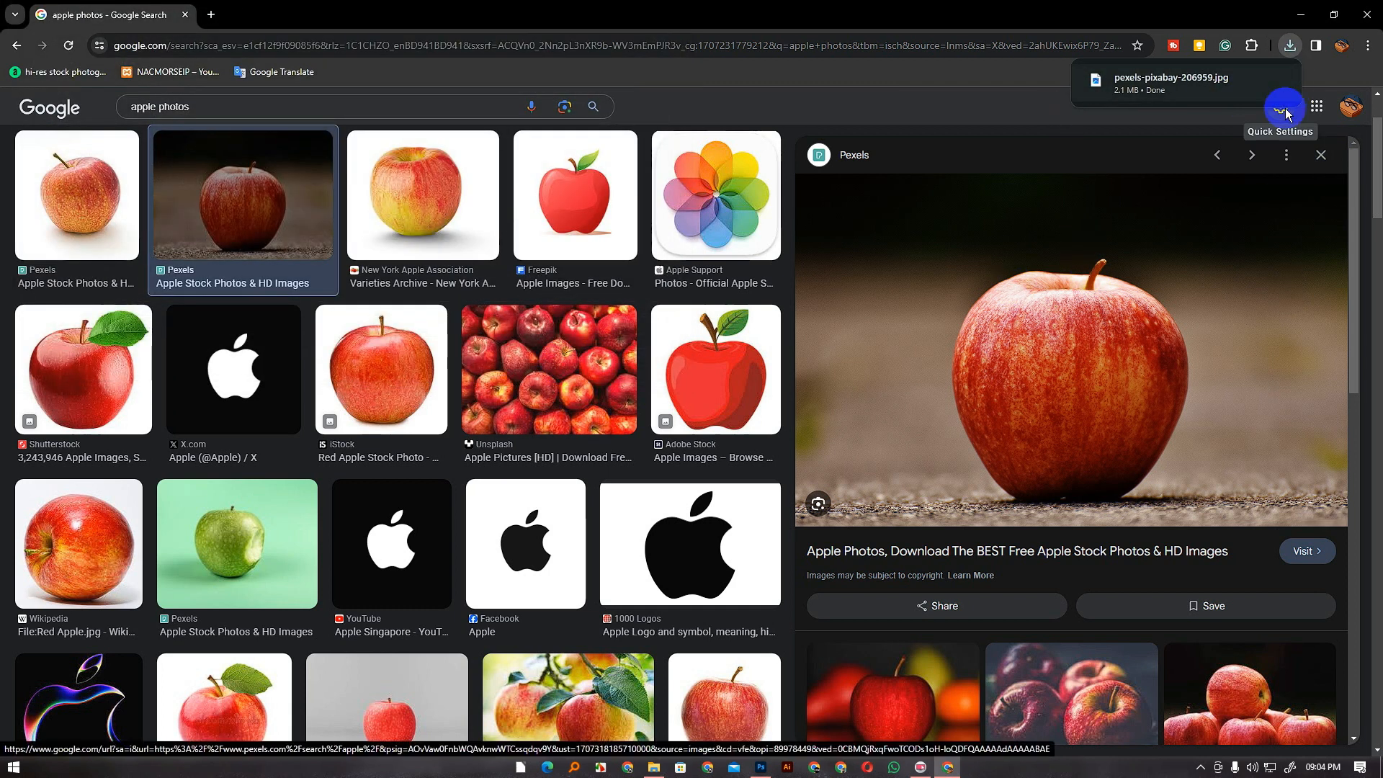
Switch back to Photoshop and open the red apple image vecteezy_a-photo-of-apple-high-detailed-high-quality-red-apple-on_27118395 from the Home Practice folder
click(760, 766)
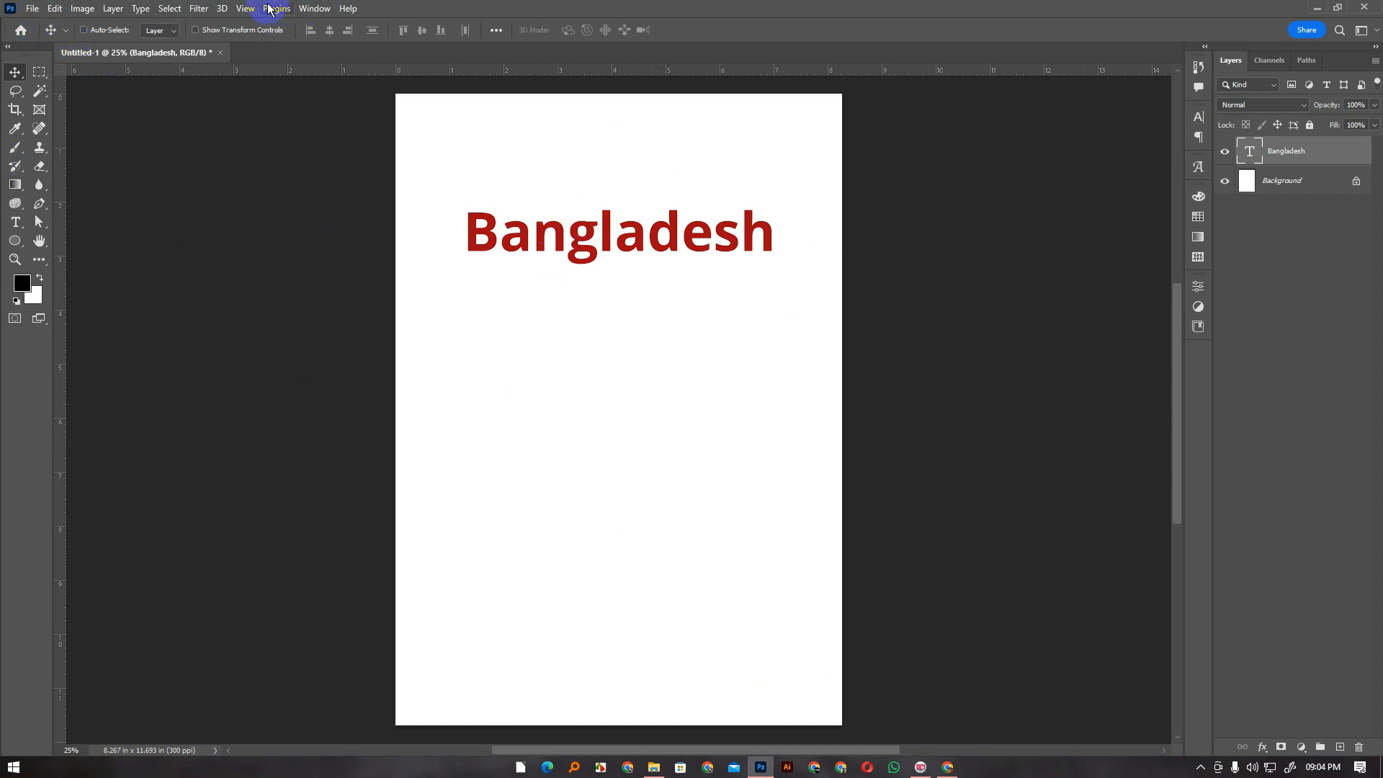
click(31, 9)
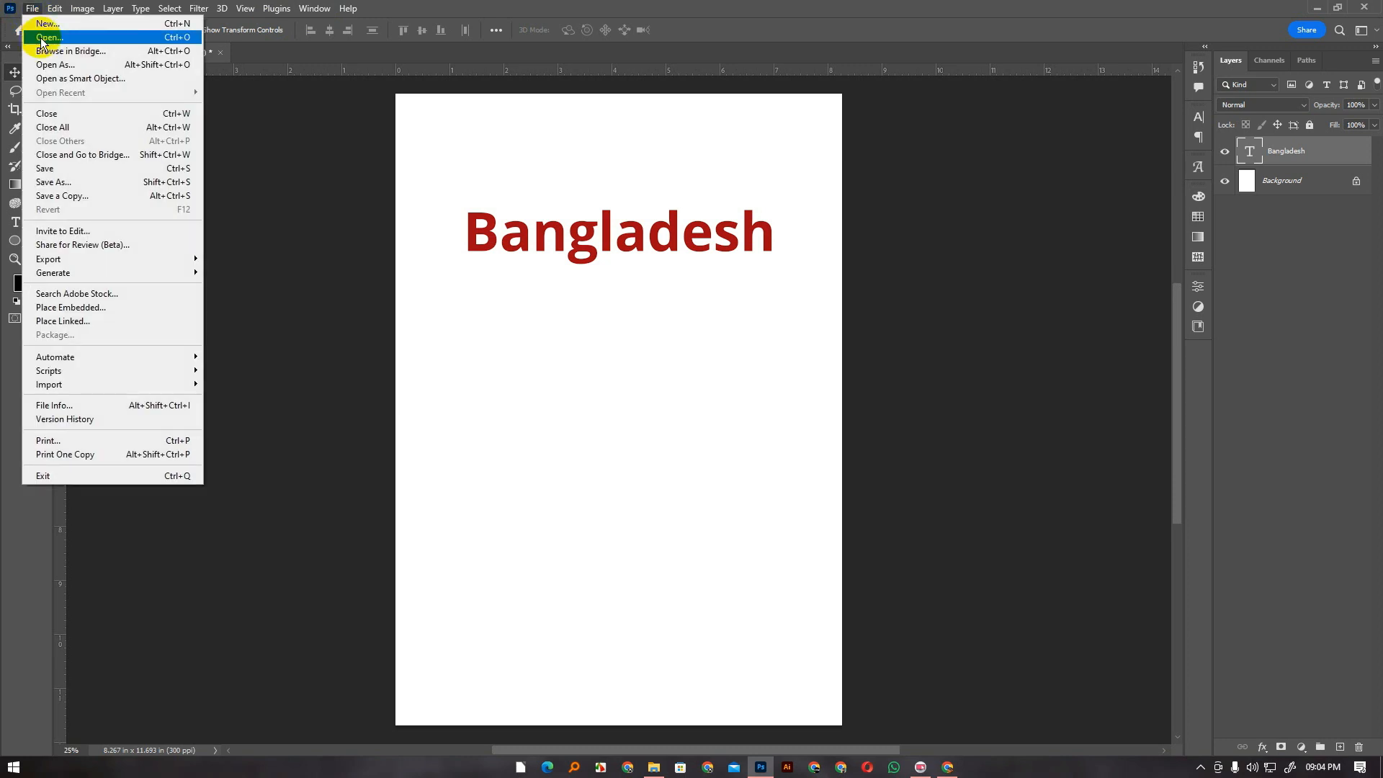
click(45, 40)
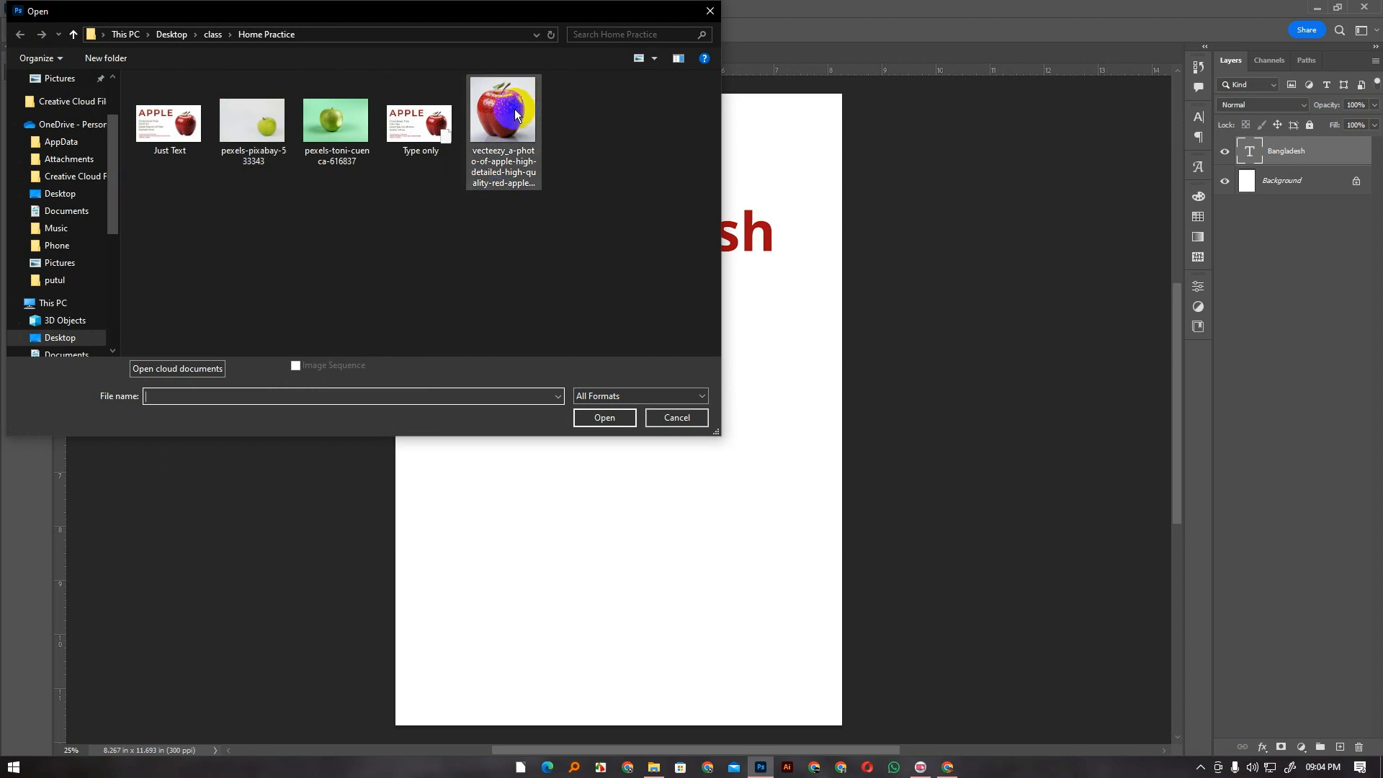
mouse_move(504, 114)
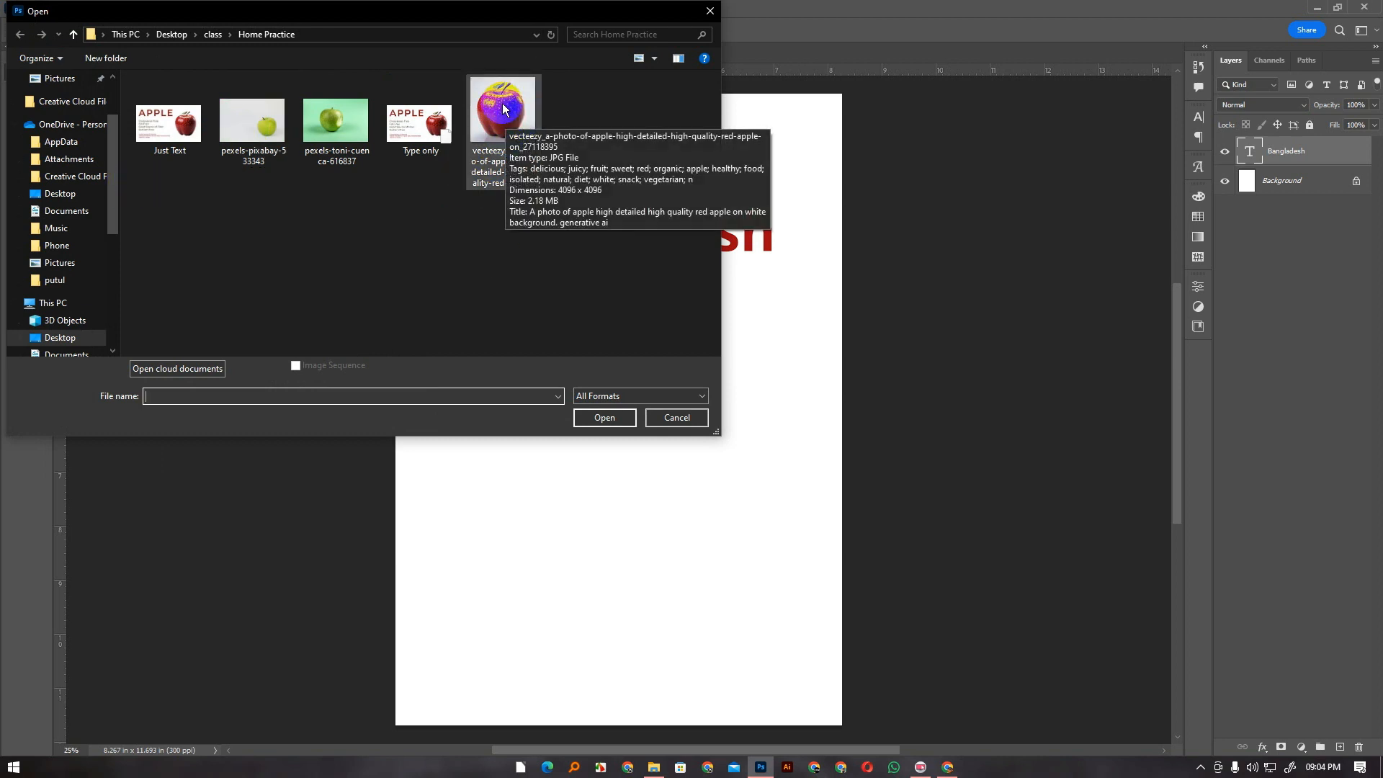
click(502, 109)
click(605, 419)
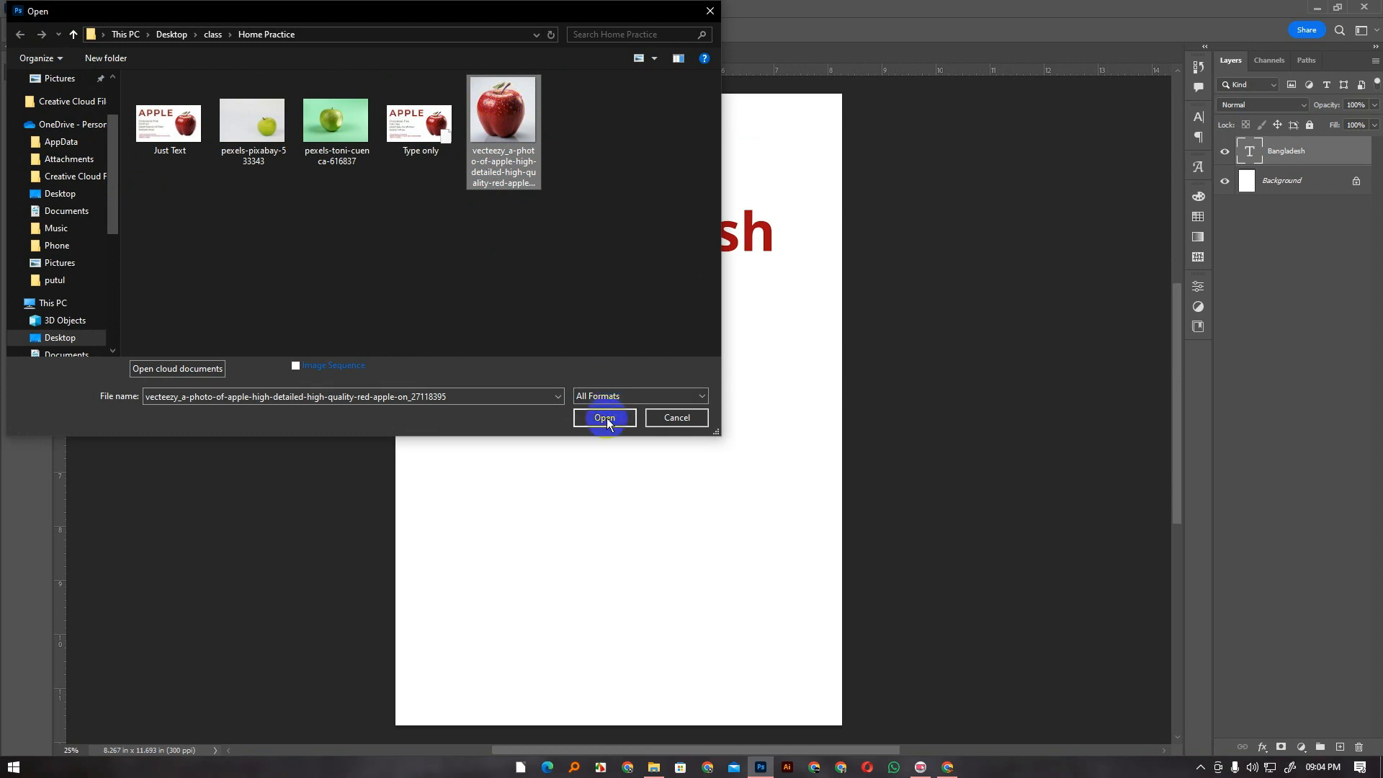
Open the apple photo pexels-pixabay-206959 from the Downloads folder
scroll(77, 187, up, 2)
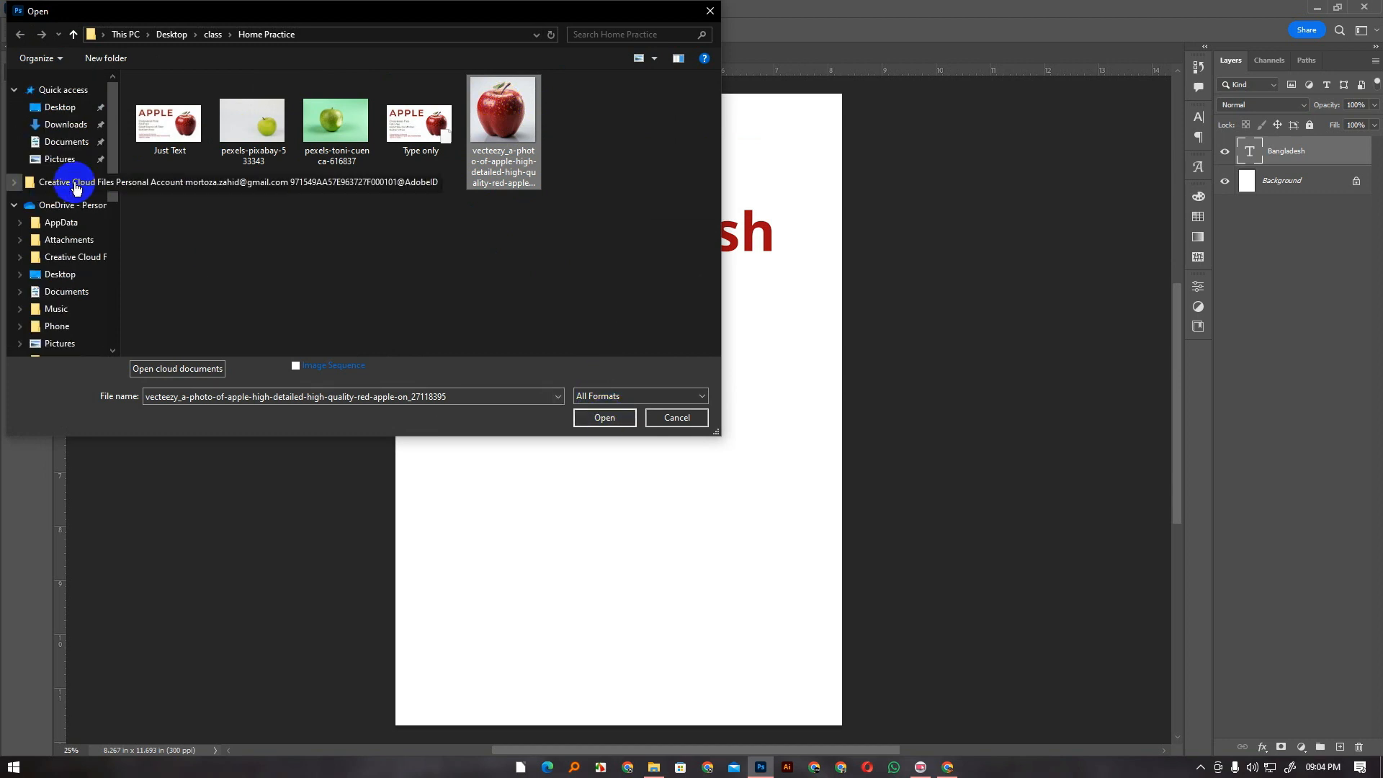
click(61, 126)
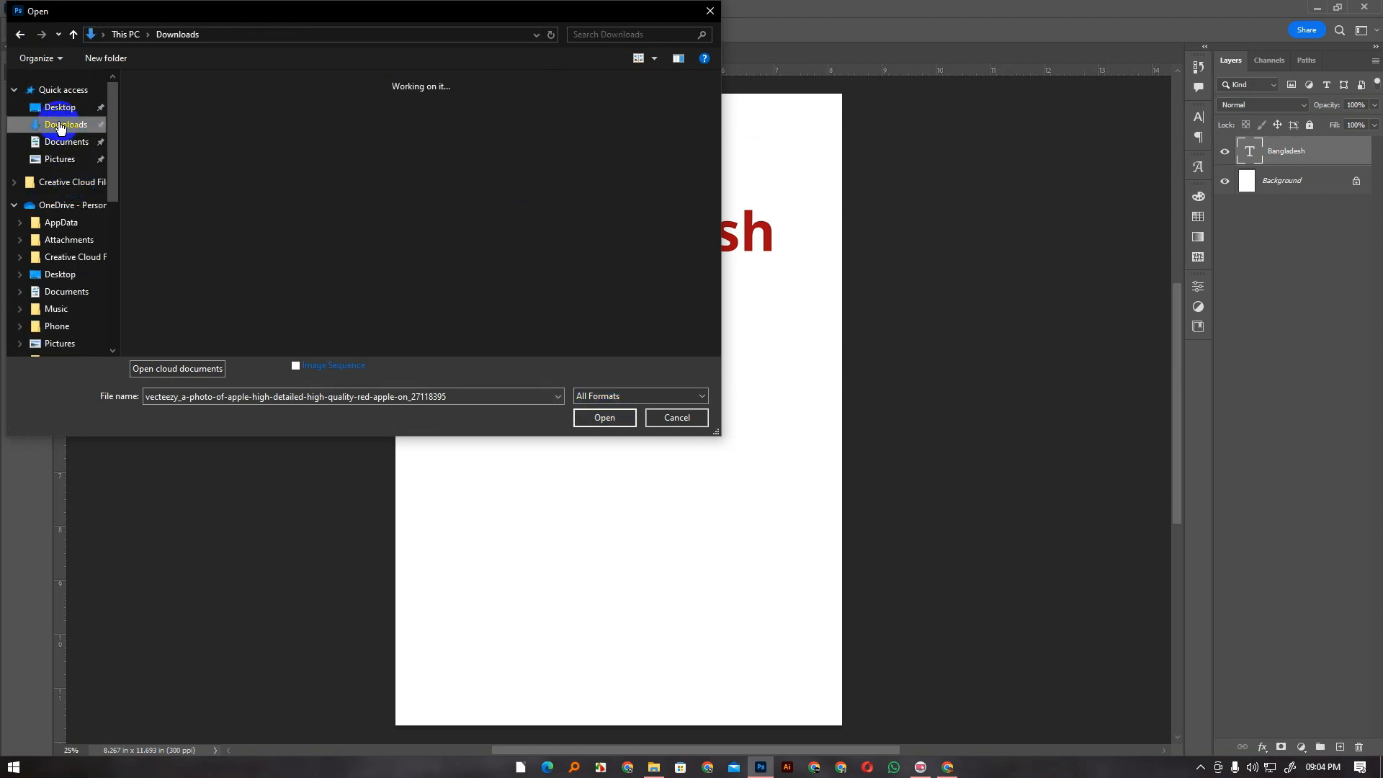
click(163, 139)
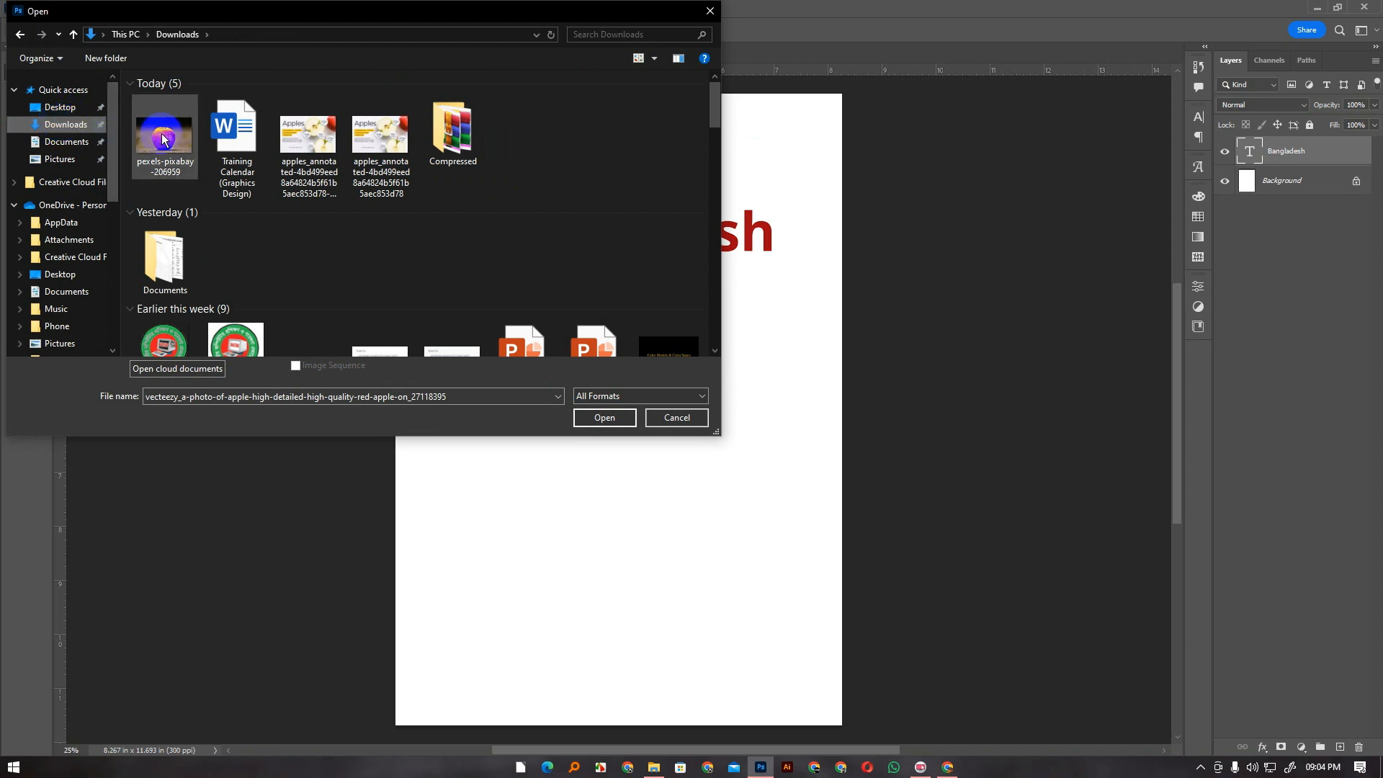
click(602, 416)
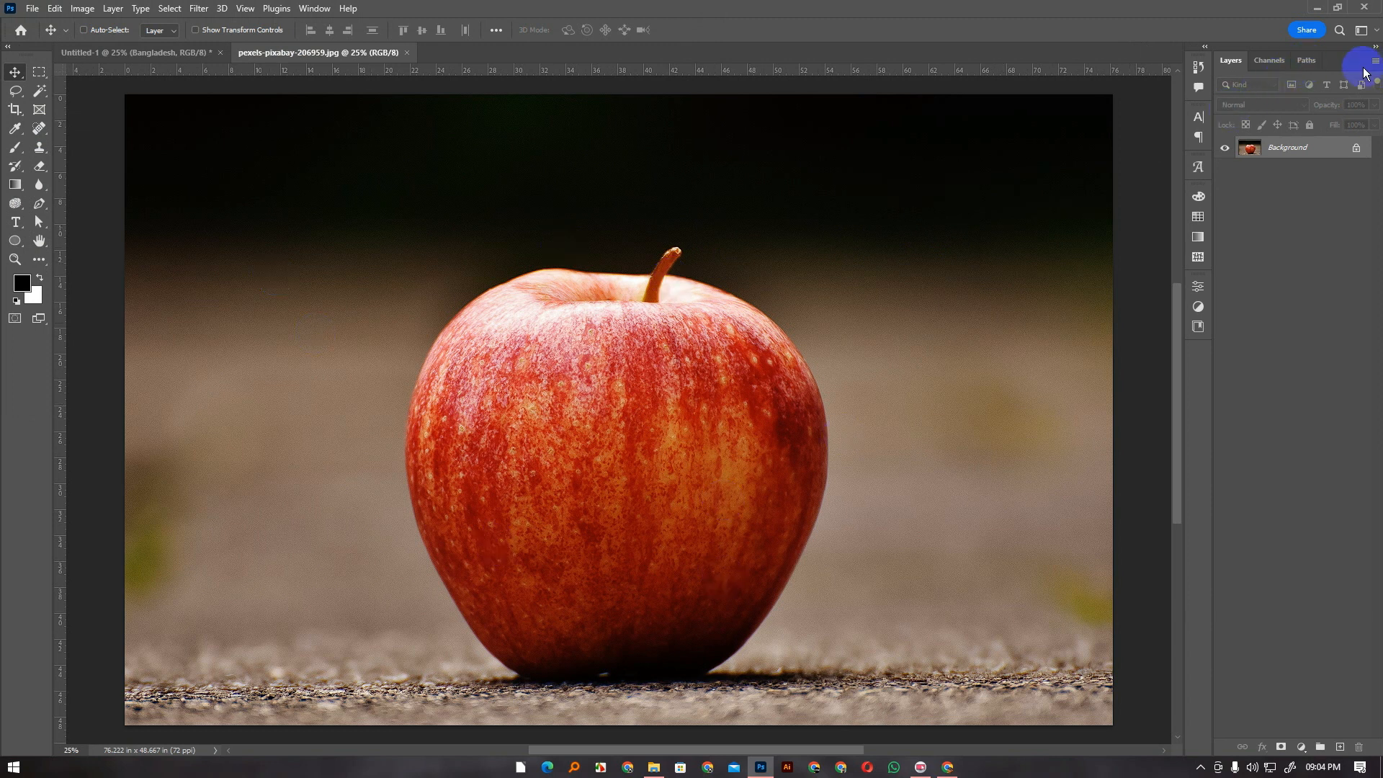
Add a new empty path to the apple photo and activate the Pen tool
click(1307, 62)
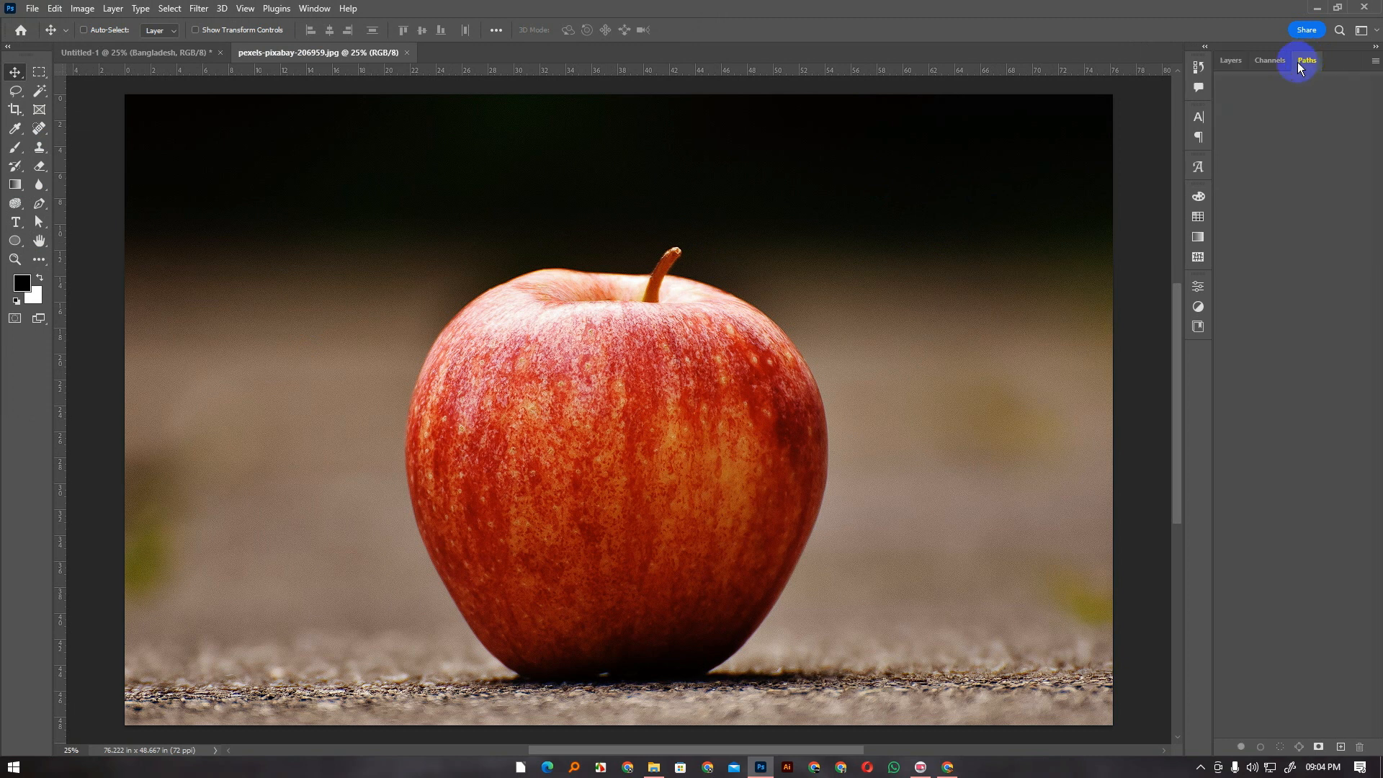
click(1341, 749)
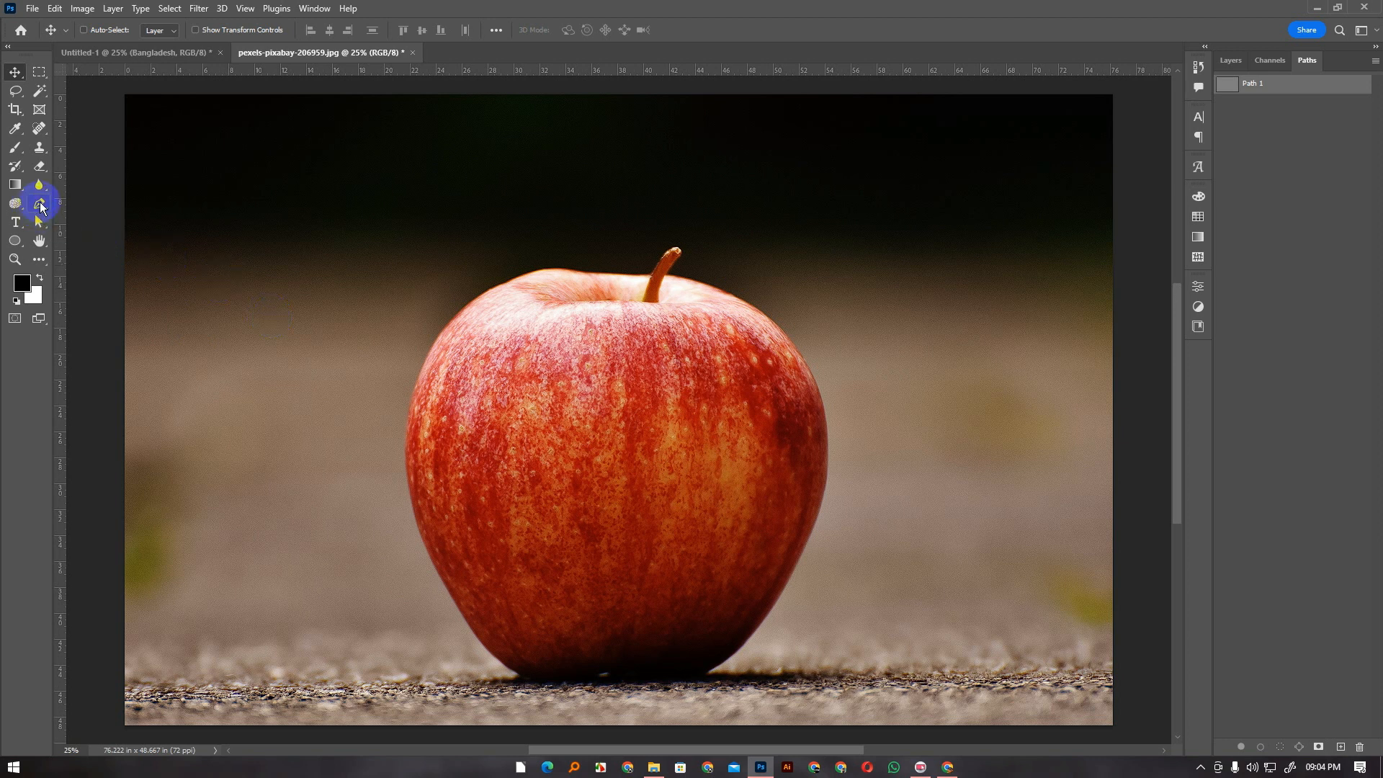
key(p)
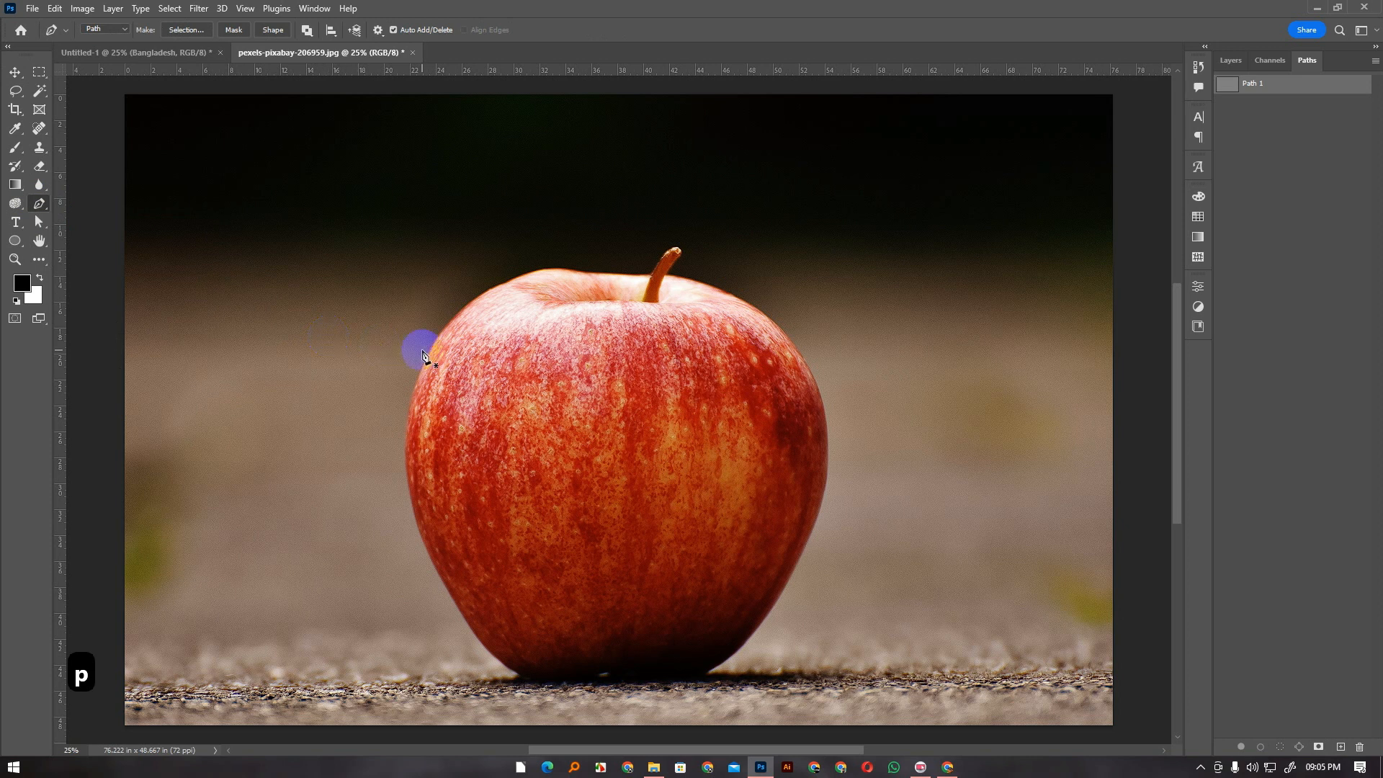
Examine the apple's upper rim and stem up close and in the full view
click(469, 321)
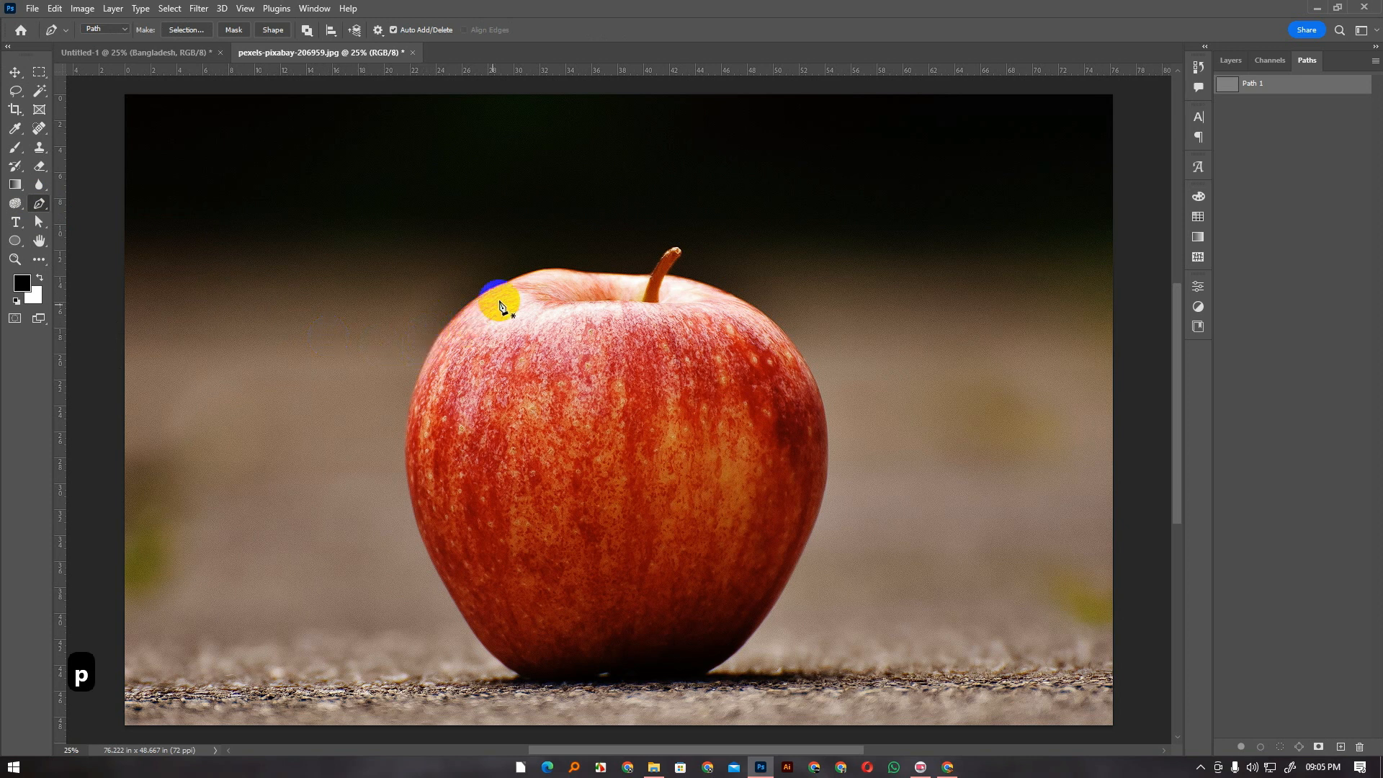
click(531, 283)
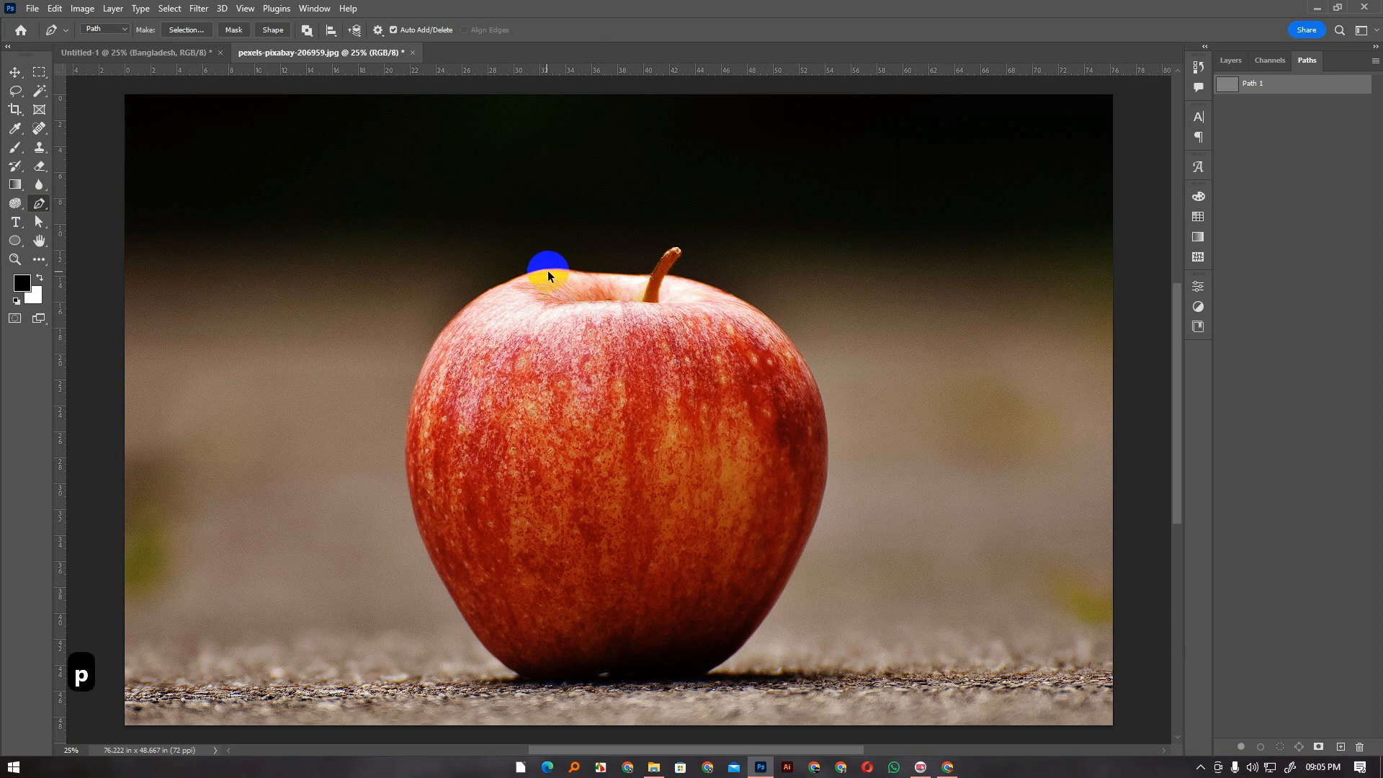
scroll(550, 271, up, 1)
scroll(551, 274, up, 5)
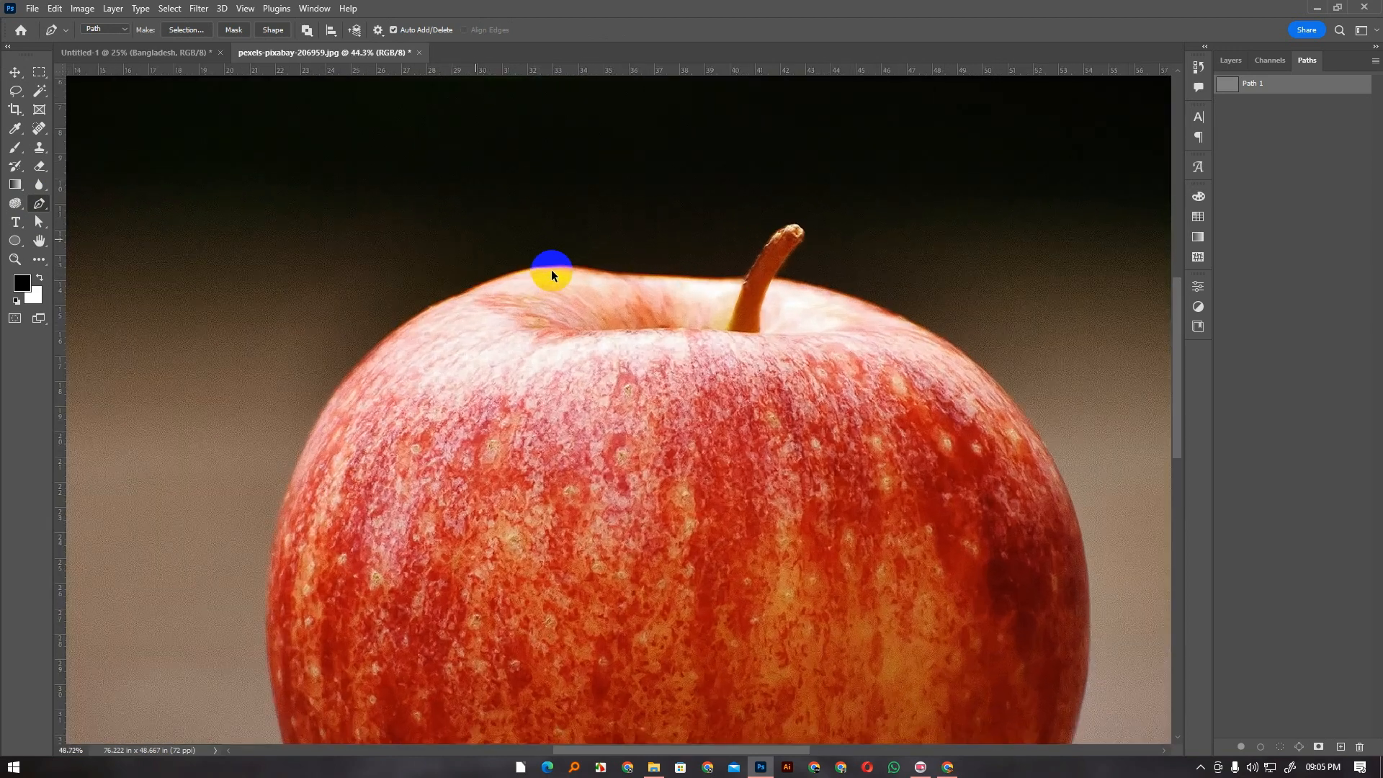
scroll(552, 274, down, 6)
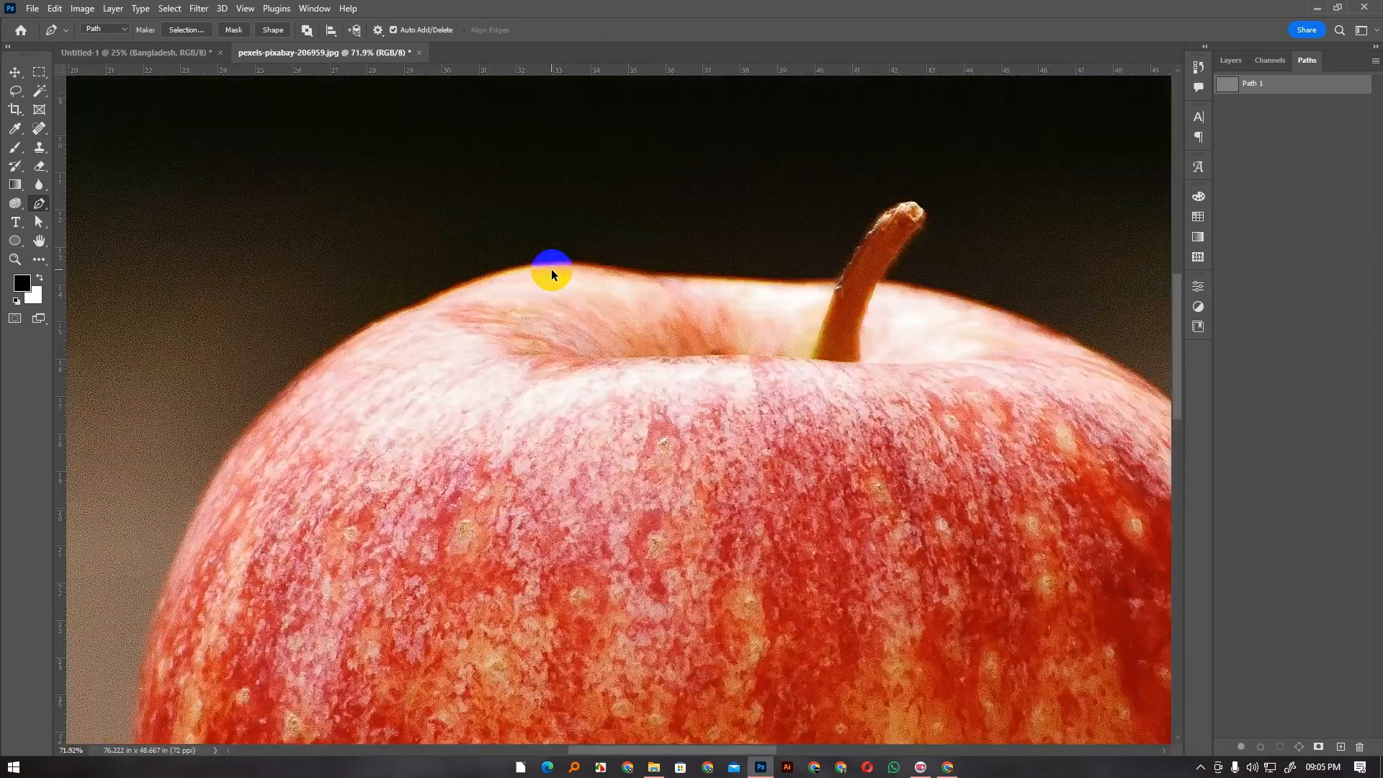
scroll(583, 360, down, 3)
scroll(587, 364, up, 6)
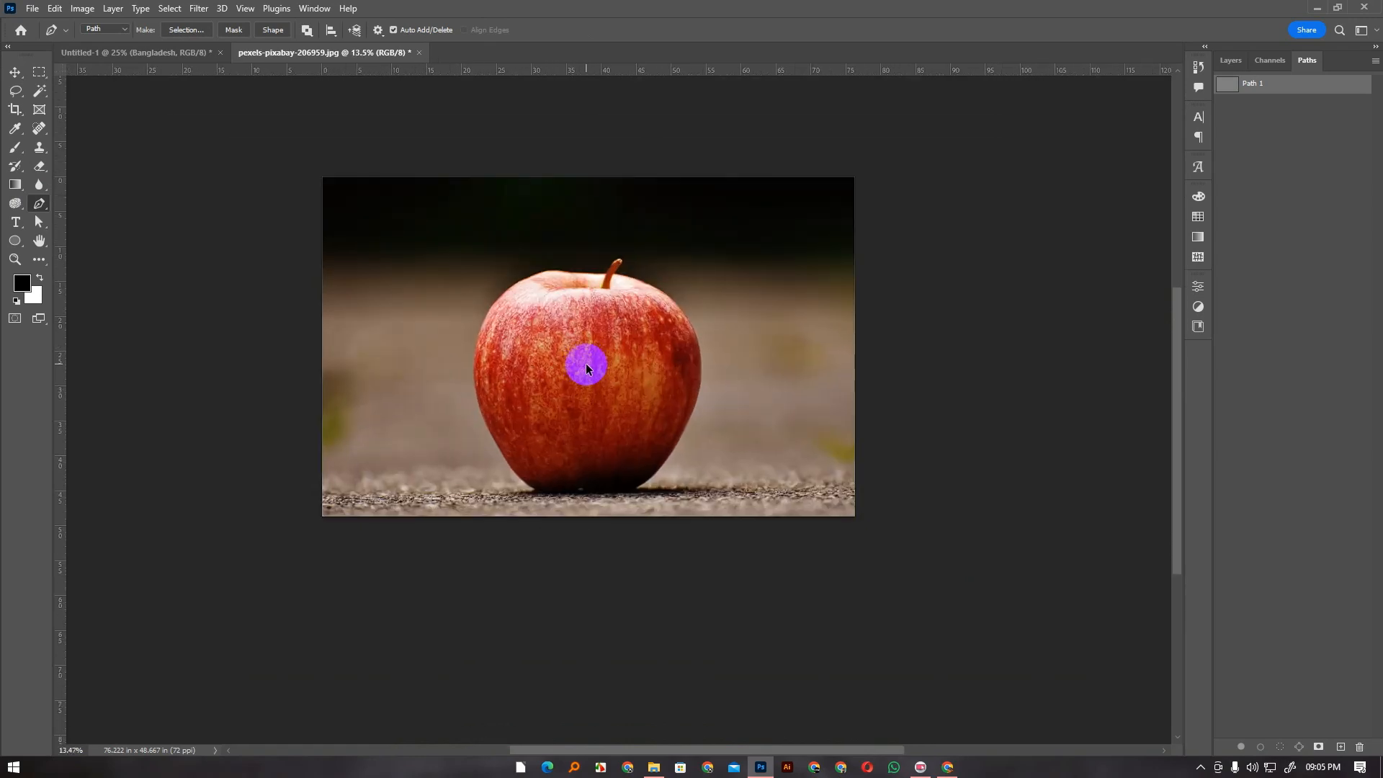
scroll(564, 236, up, 6)
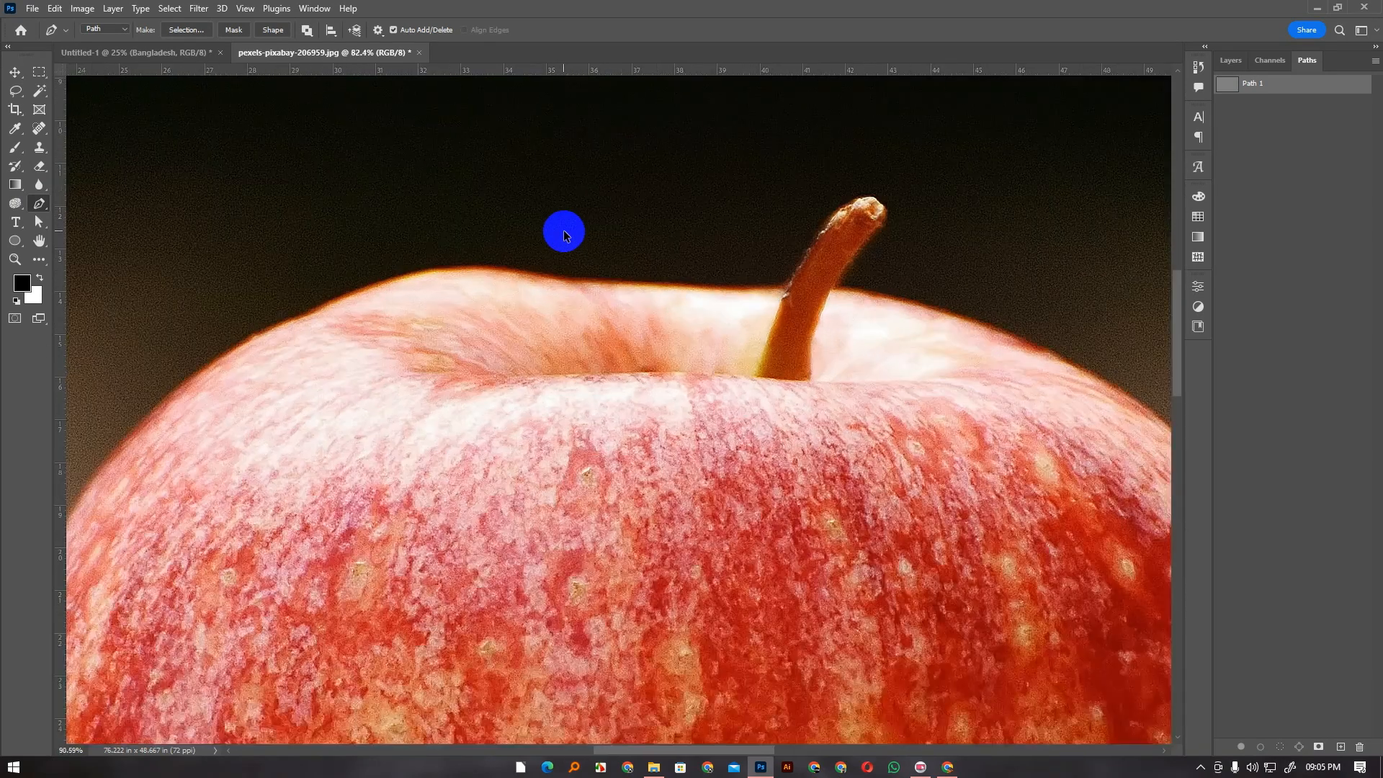
scroll(564, 235, up, 1)
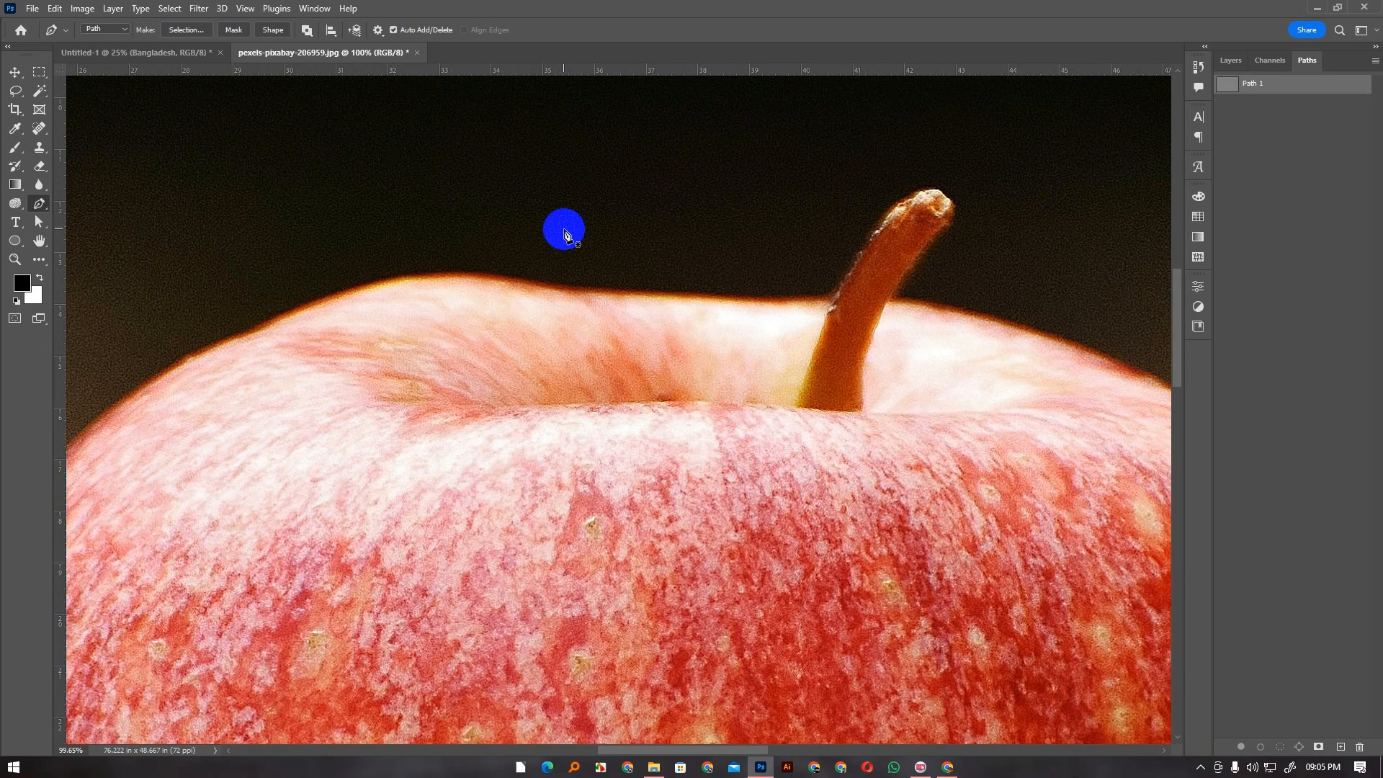
scroll(595, 248, up, 4)
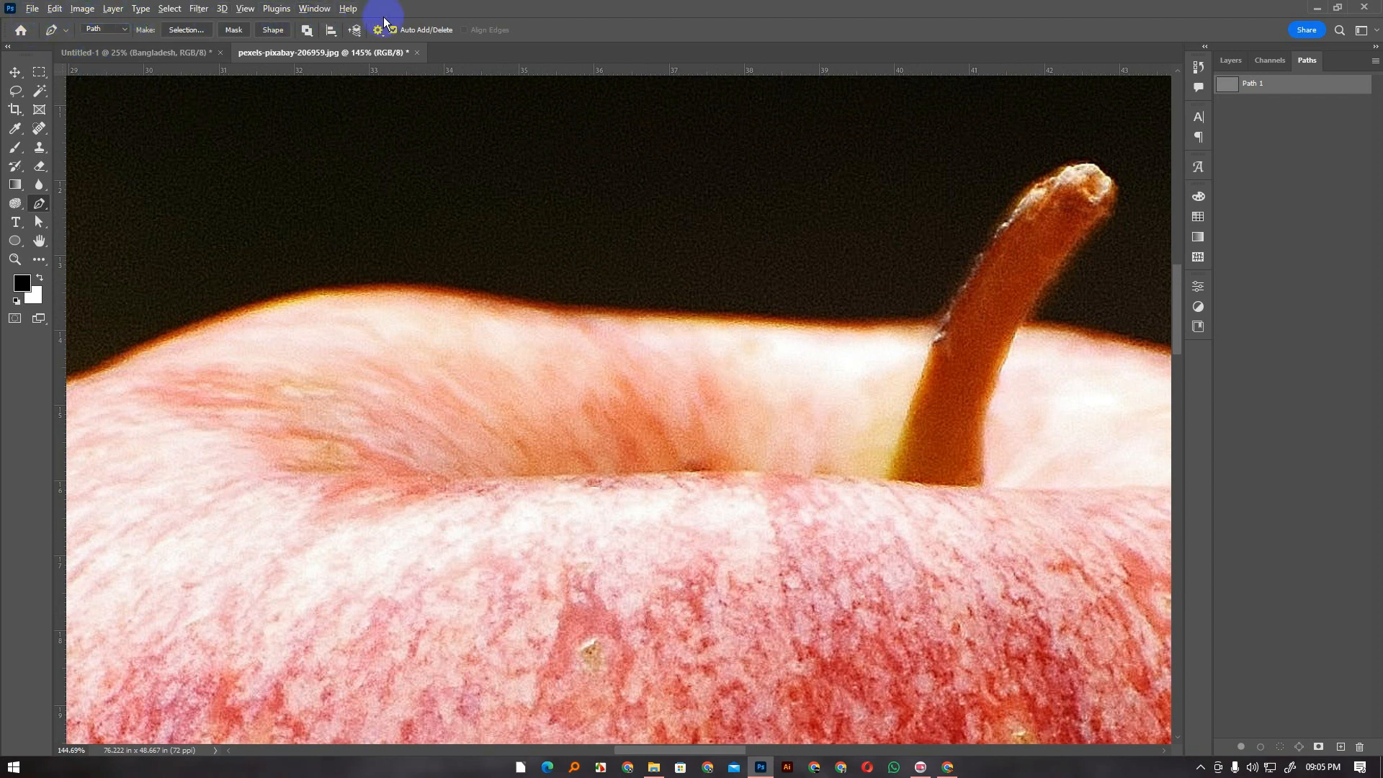
Cycle through the full-screen display modes and return to the standard screen mode
key(f)
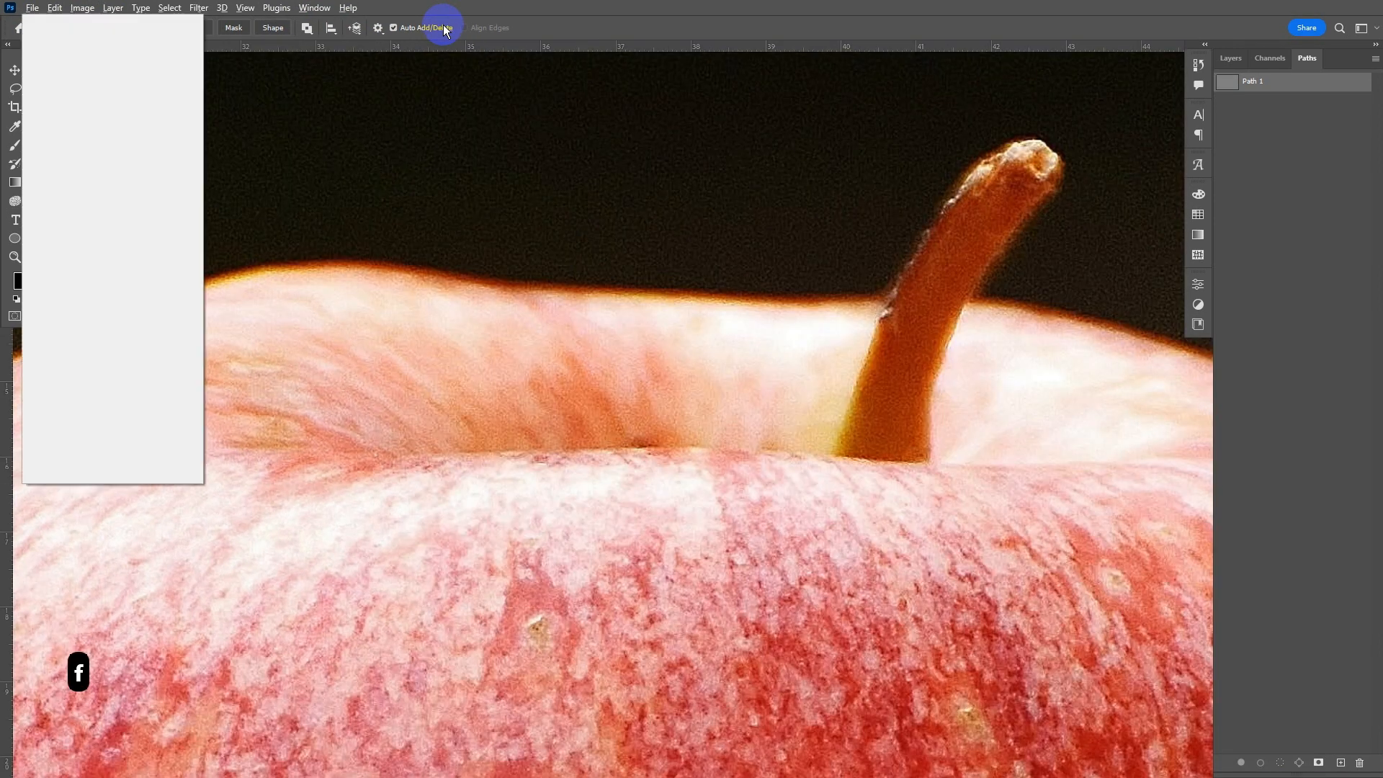
key(f)
key(f)
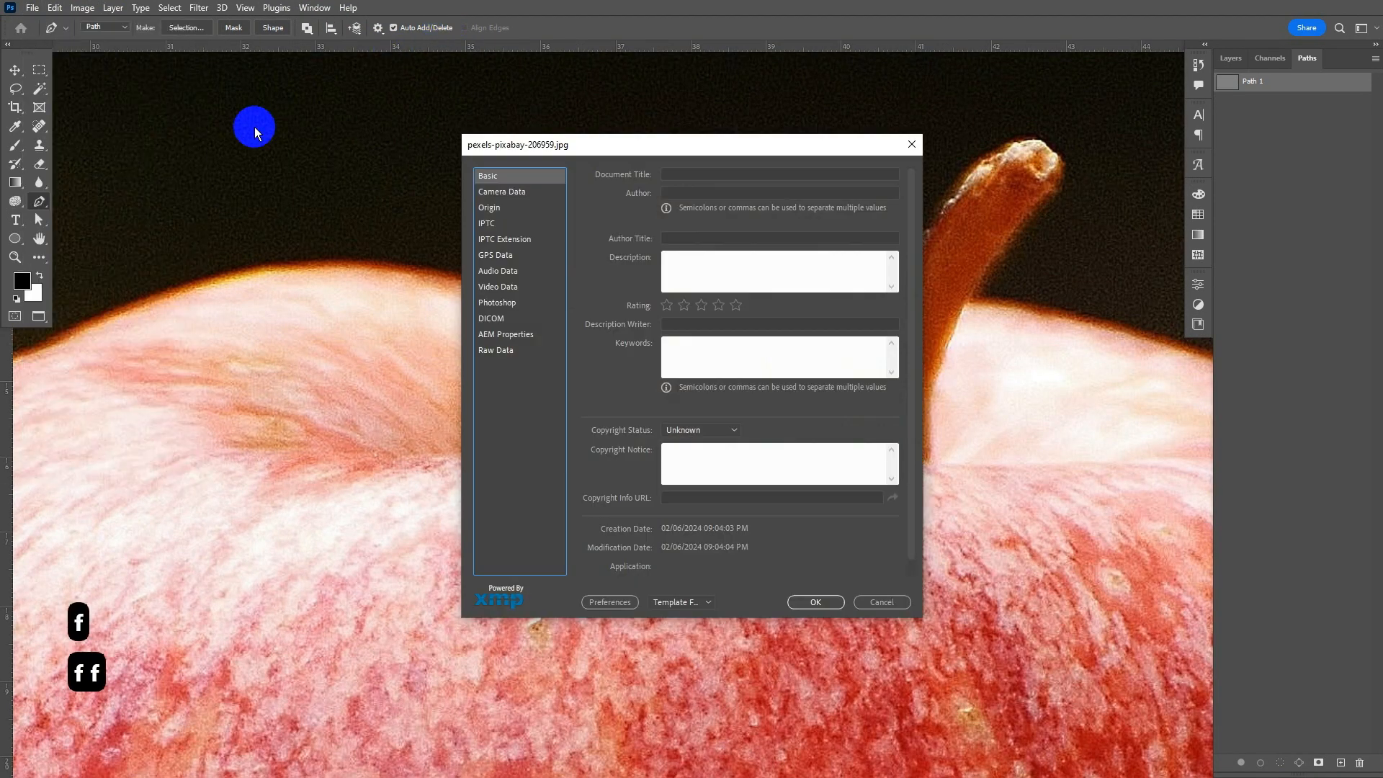
click(867, 602)
key(f)
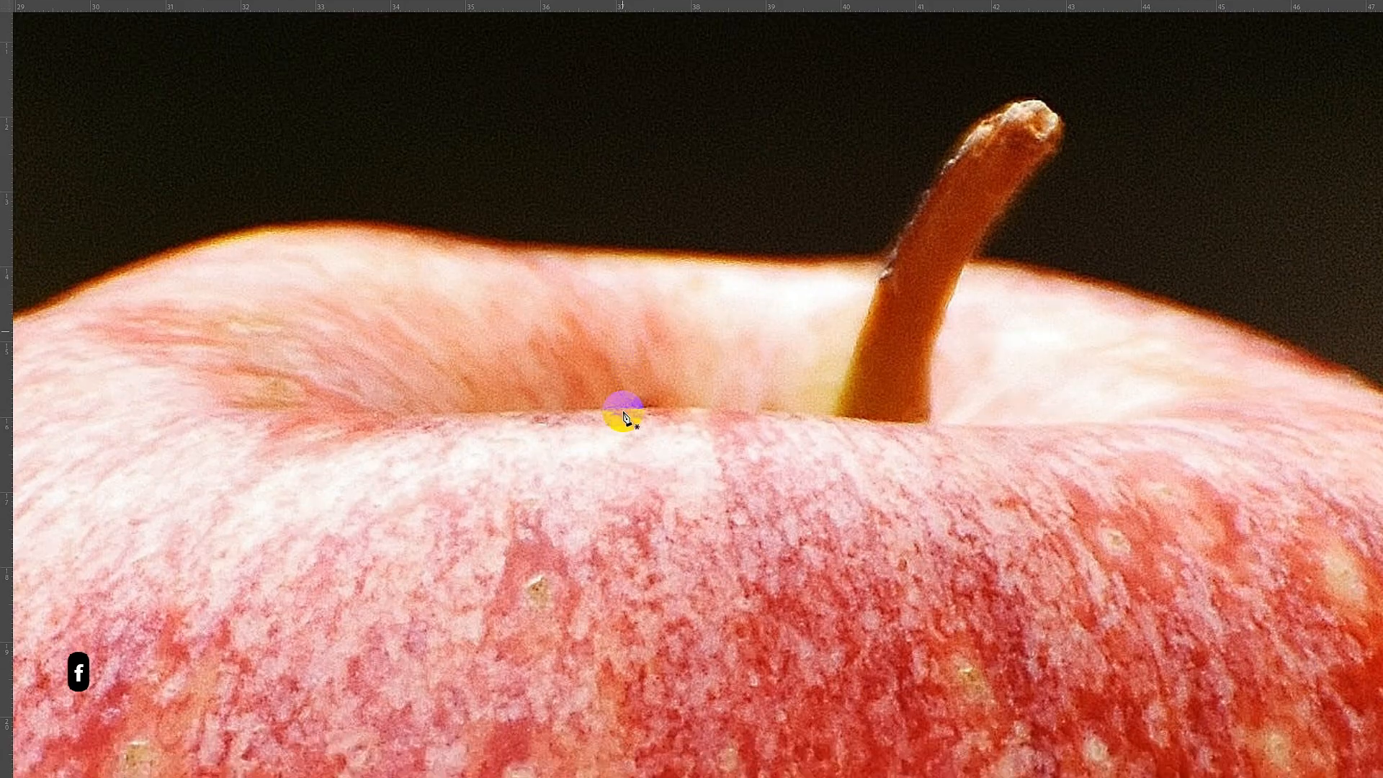
key(f)
key(f)
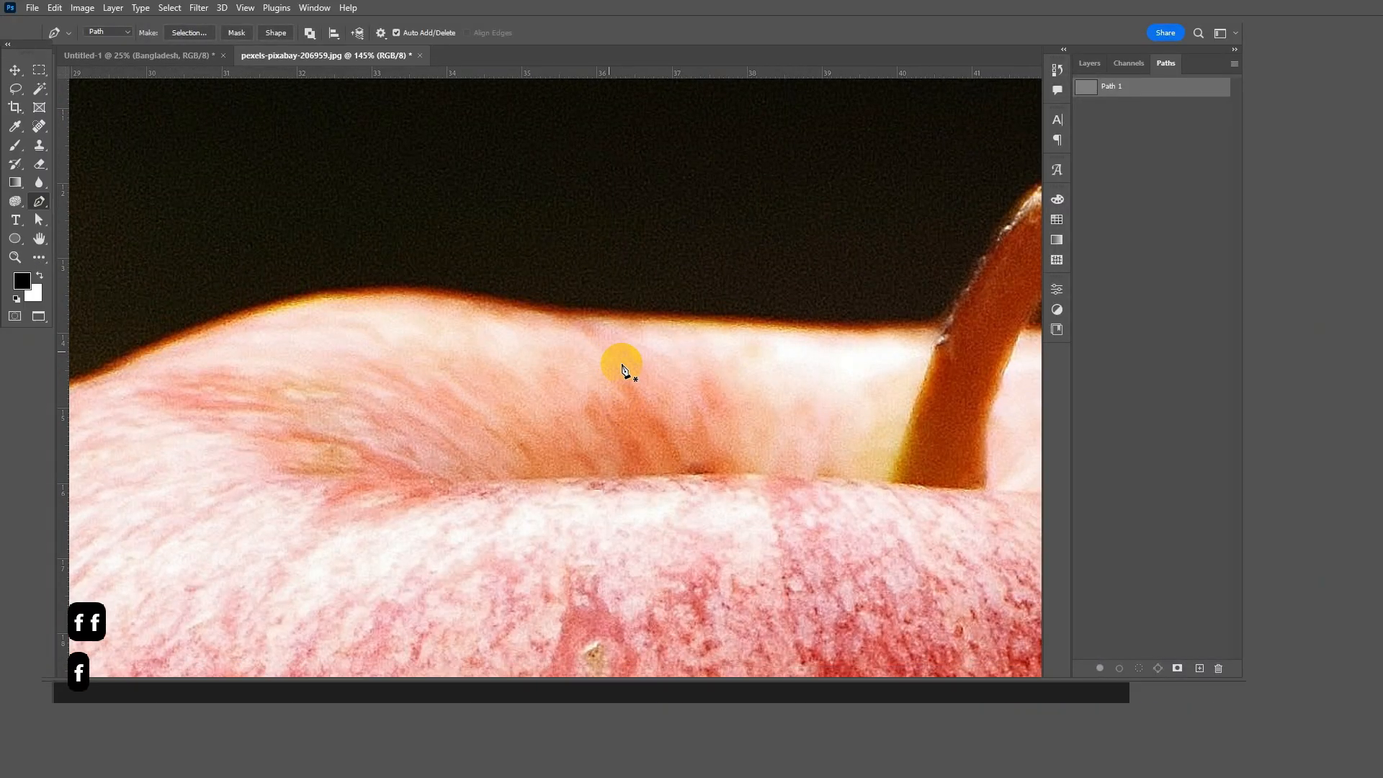
key(f)
key(f)
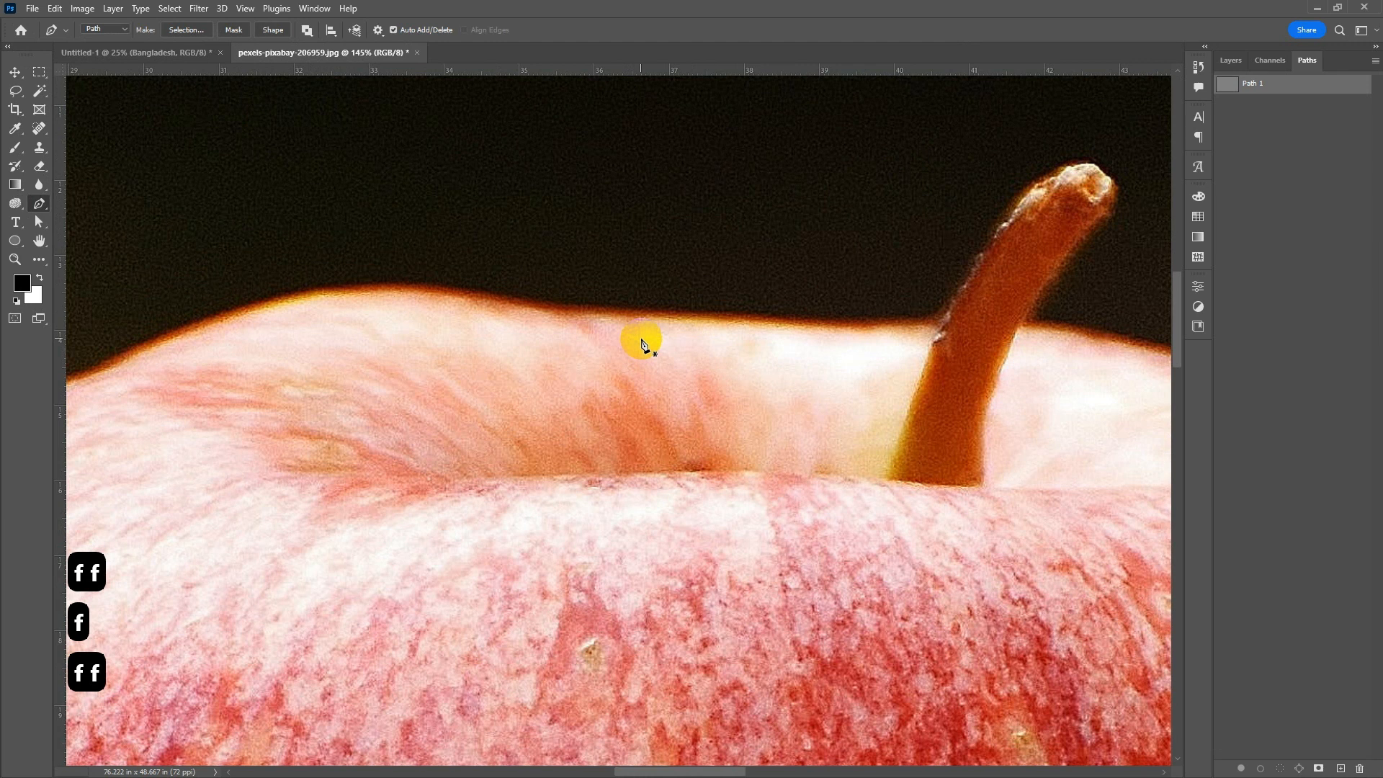
key(f)
key(f)
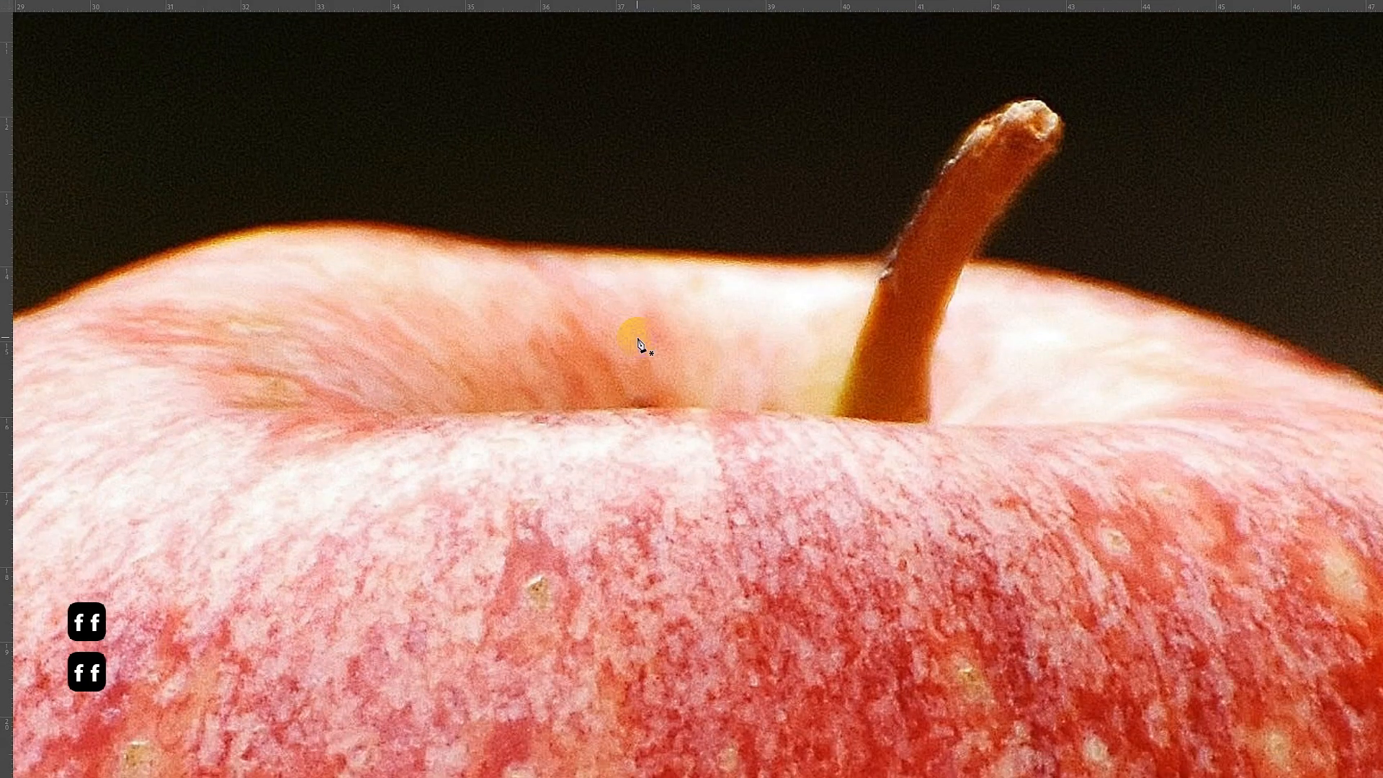
key(f)
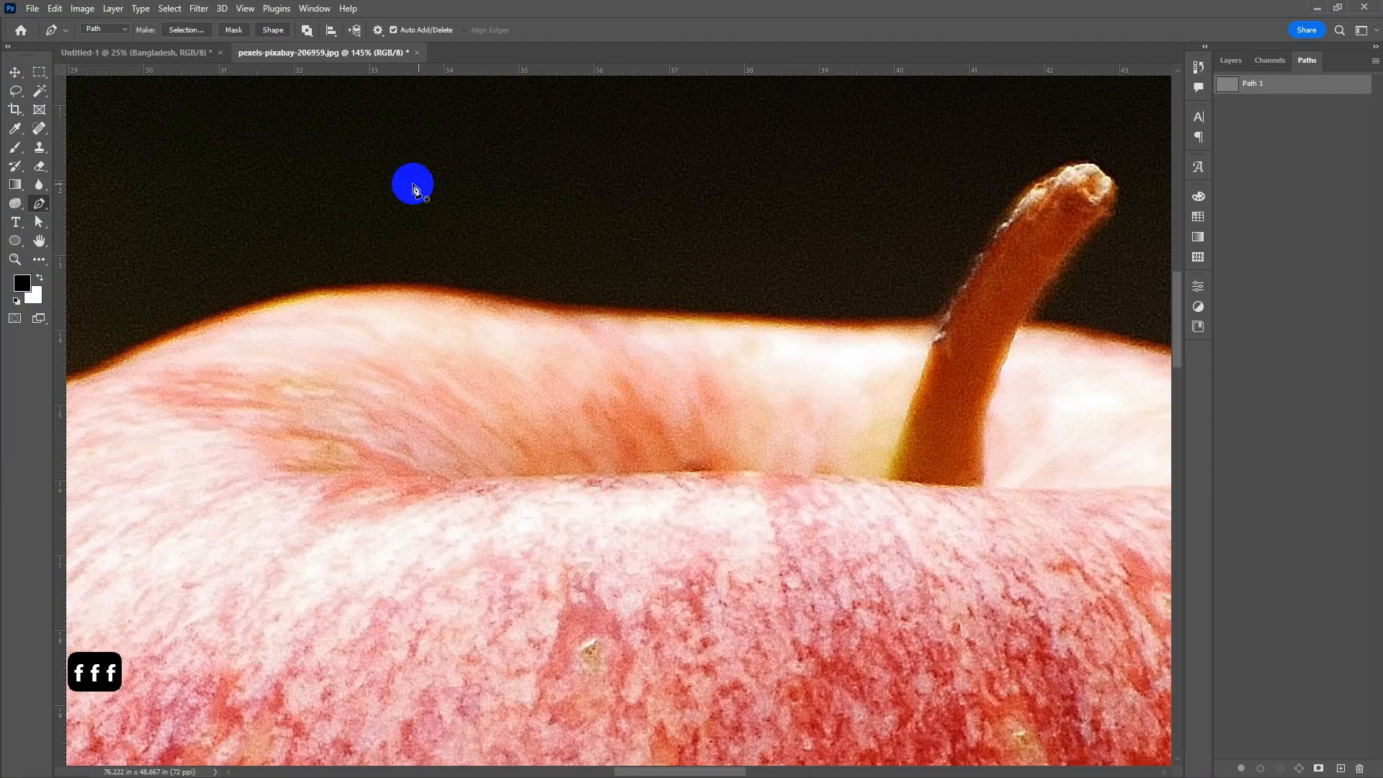
click(315, 9)
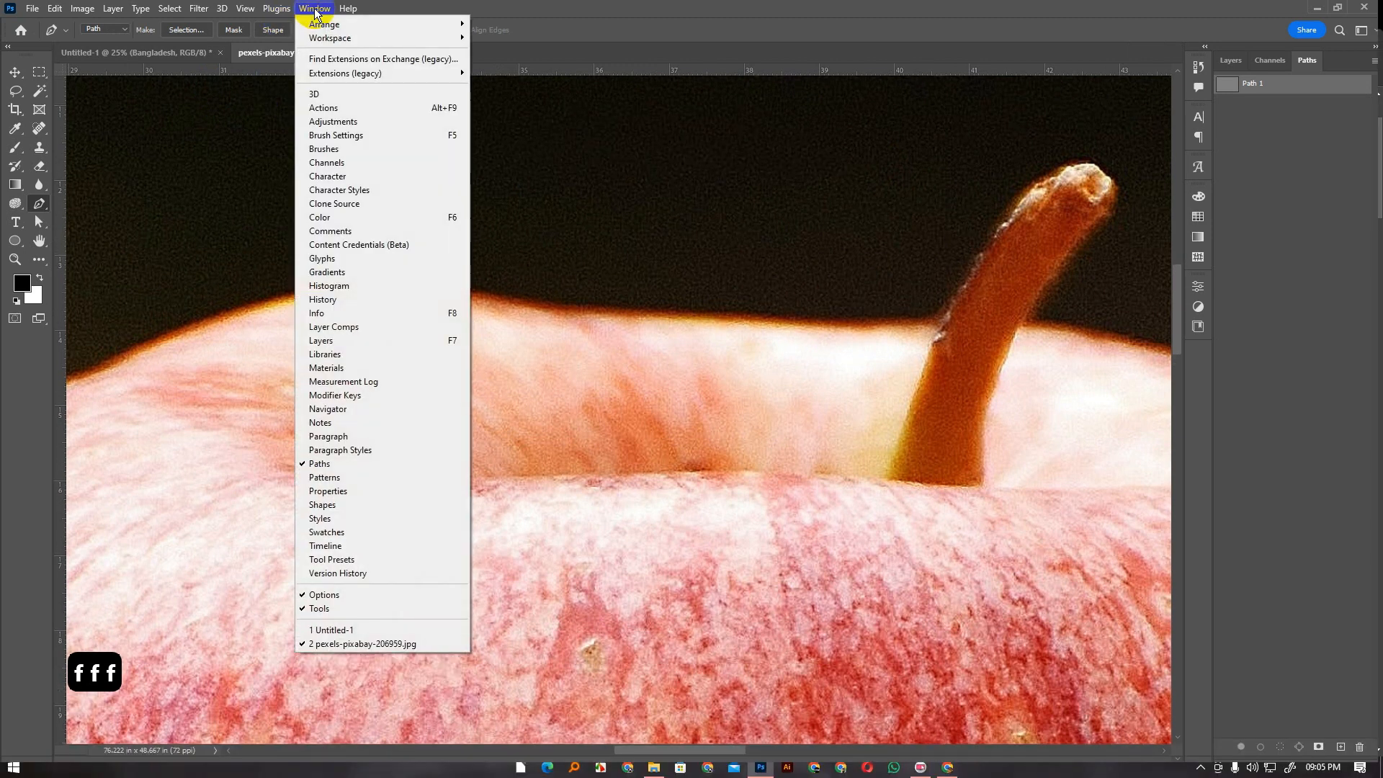
click(684, 14)
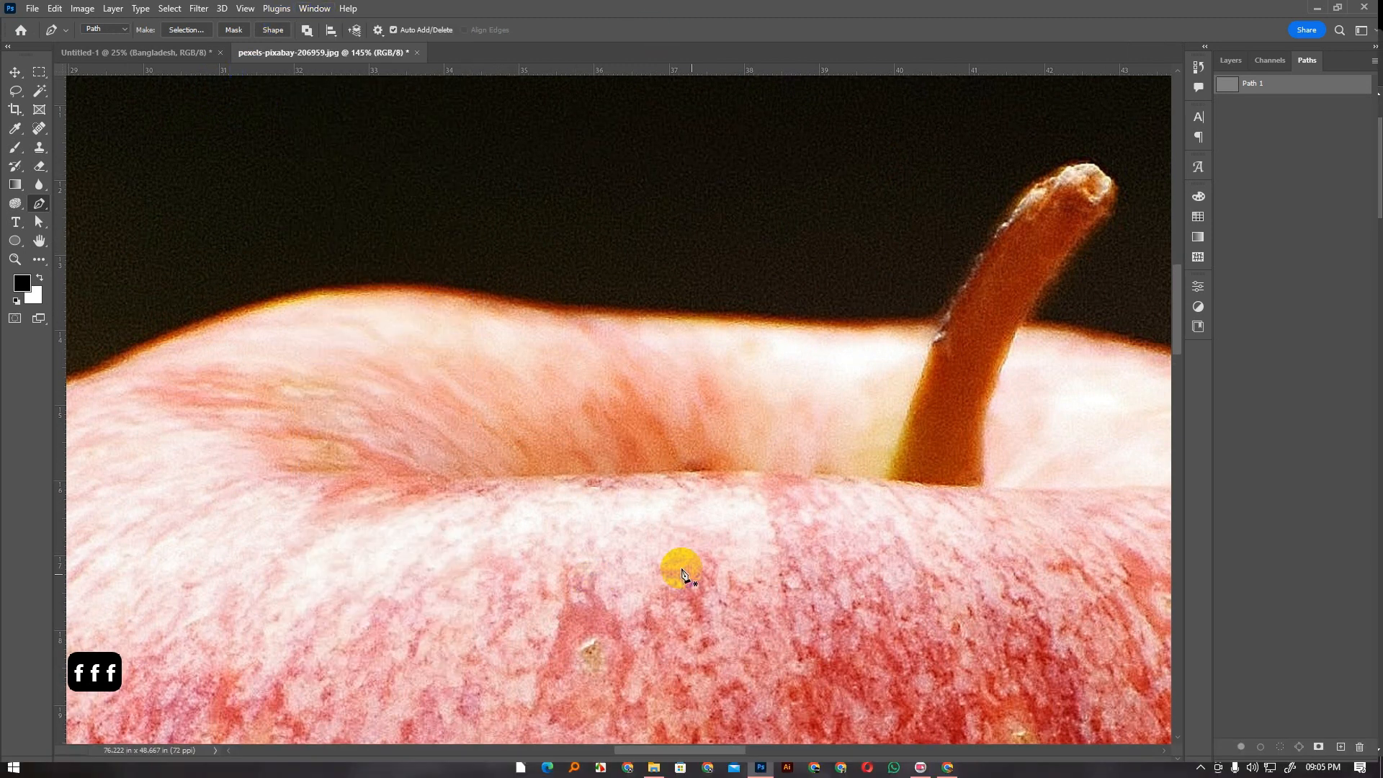
Start the pen path where the stem meets the apple's rim and trace the upper rim leftward with curved anchors
scroll(933, 322, up, 3)
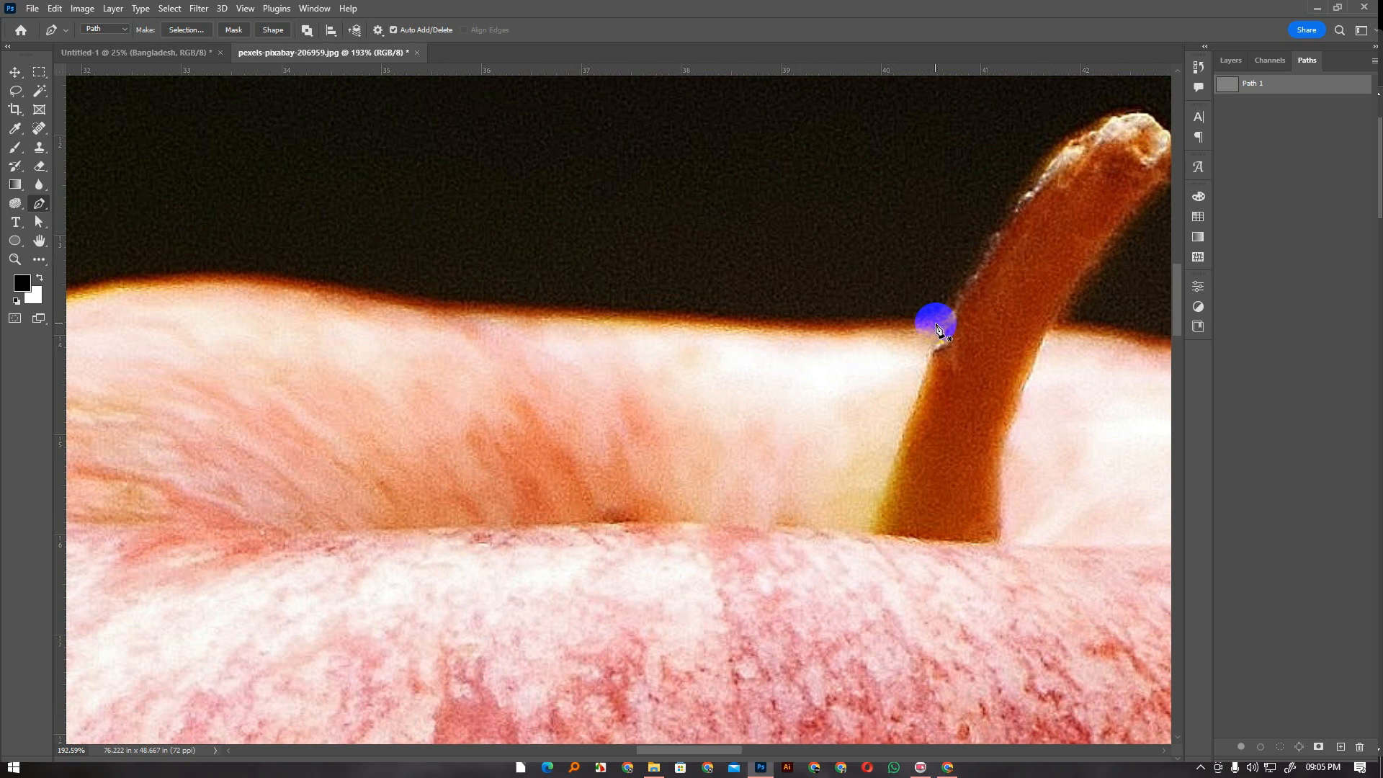
click(935, 325)
drag(540, 317, 710, 309)
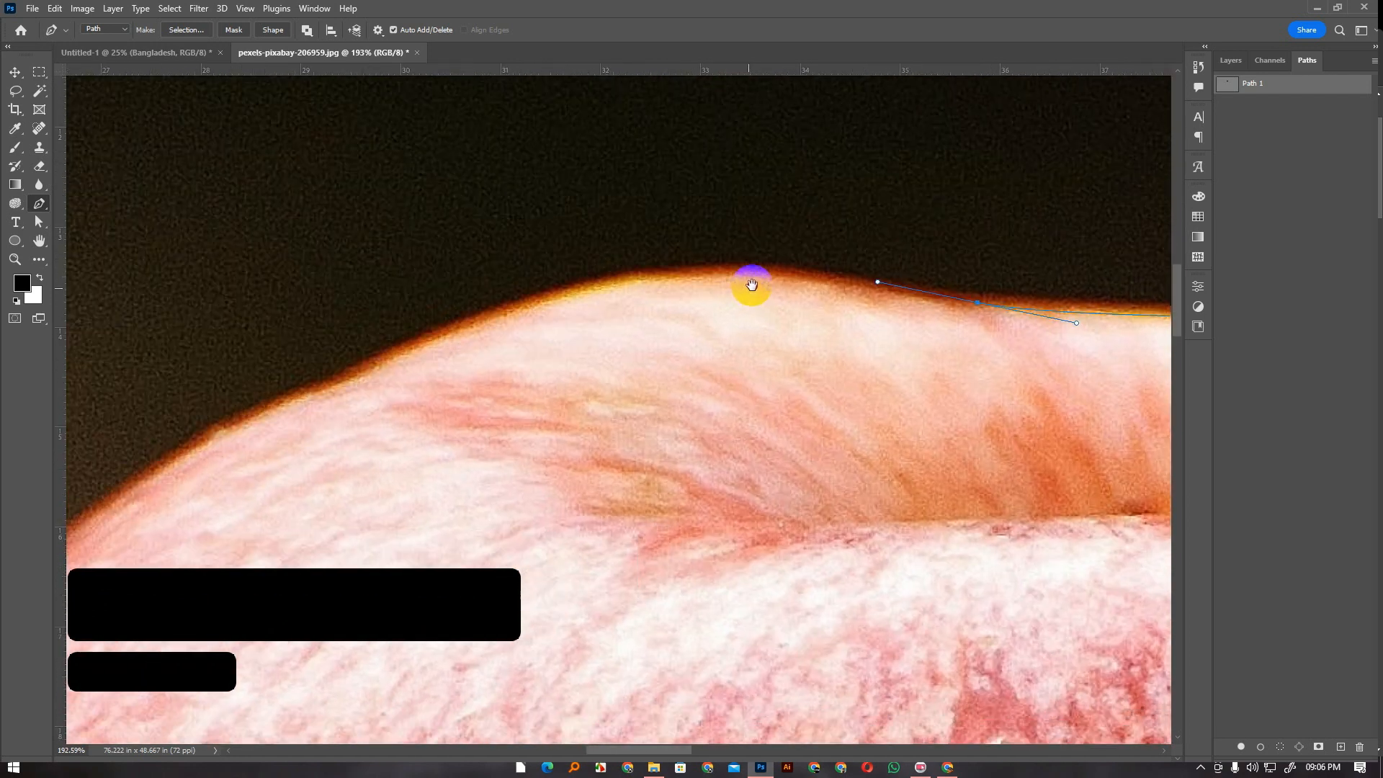
drag(490, 308, 308, 395)
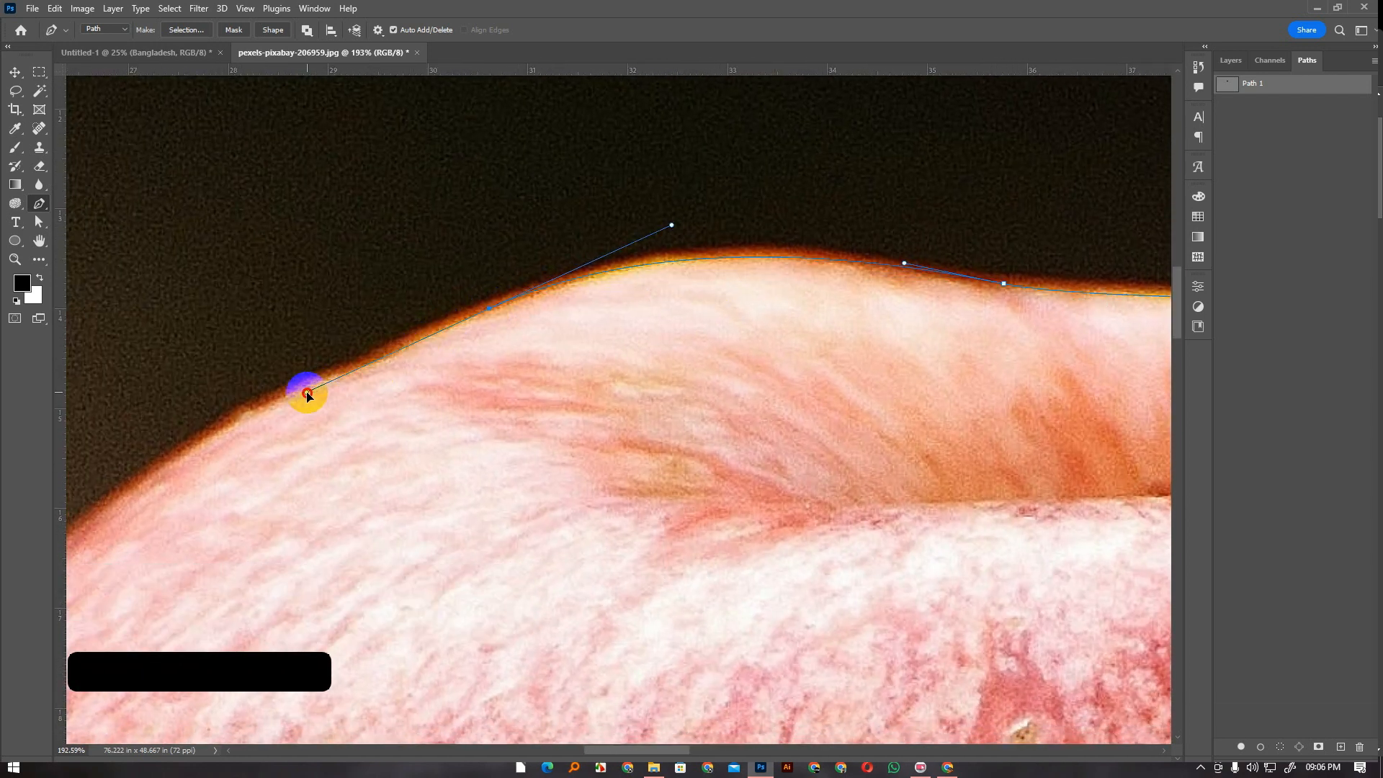
click(306, 393)
Continue the pen path with curved anchors around the apple's upper-left shoulder
drag(269, 447, 661, 284)
drag(497, 338, 636, 202)
click(407, 408)
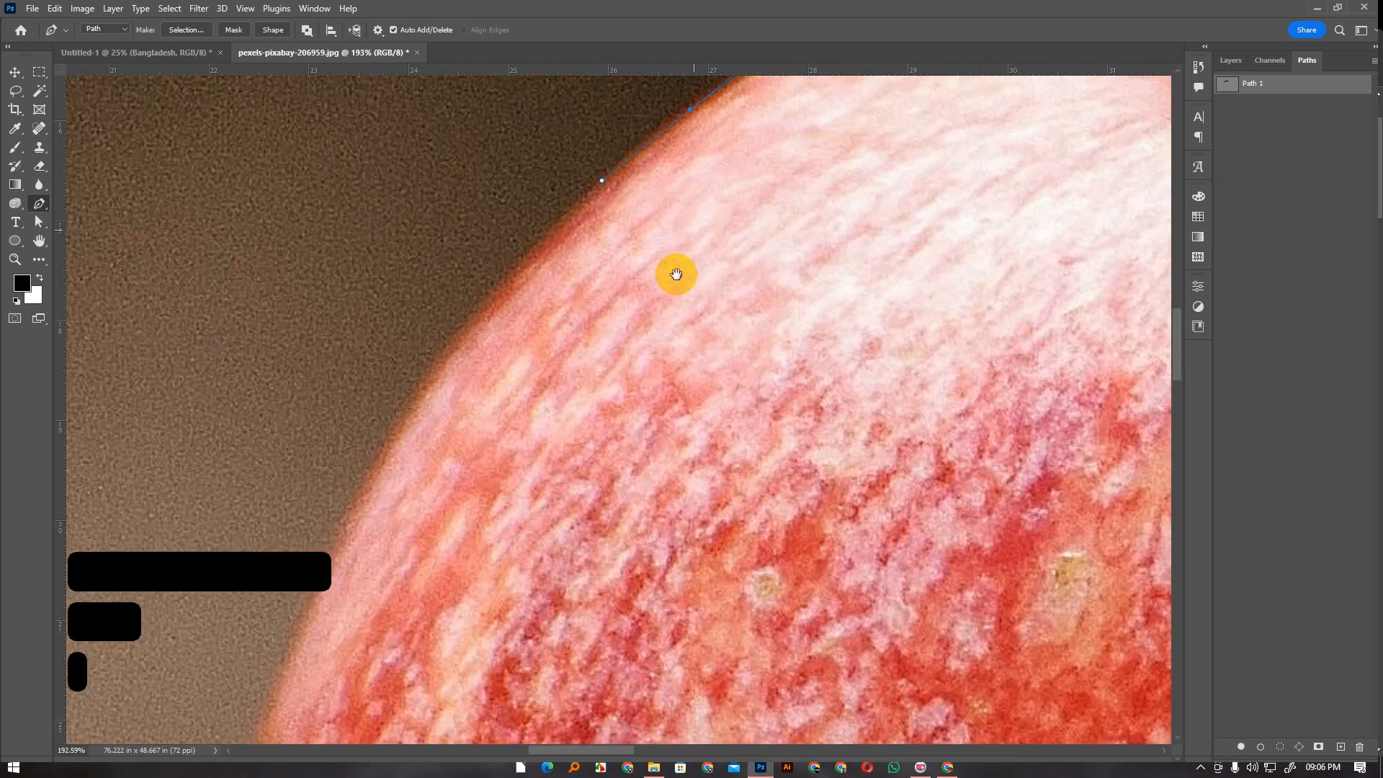
drag(464, 338, 442, 389)
drag(478, 509, 652, 336)
click(488, 416)
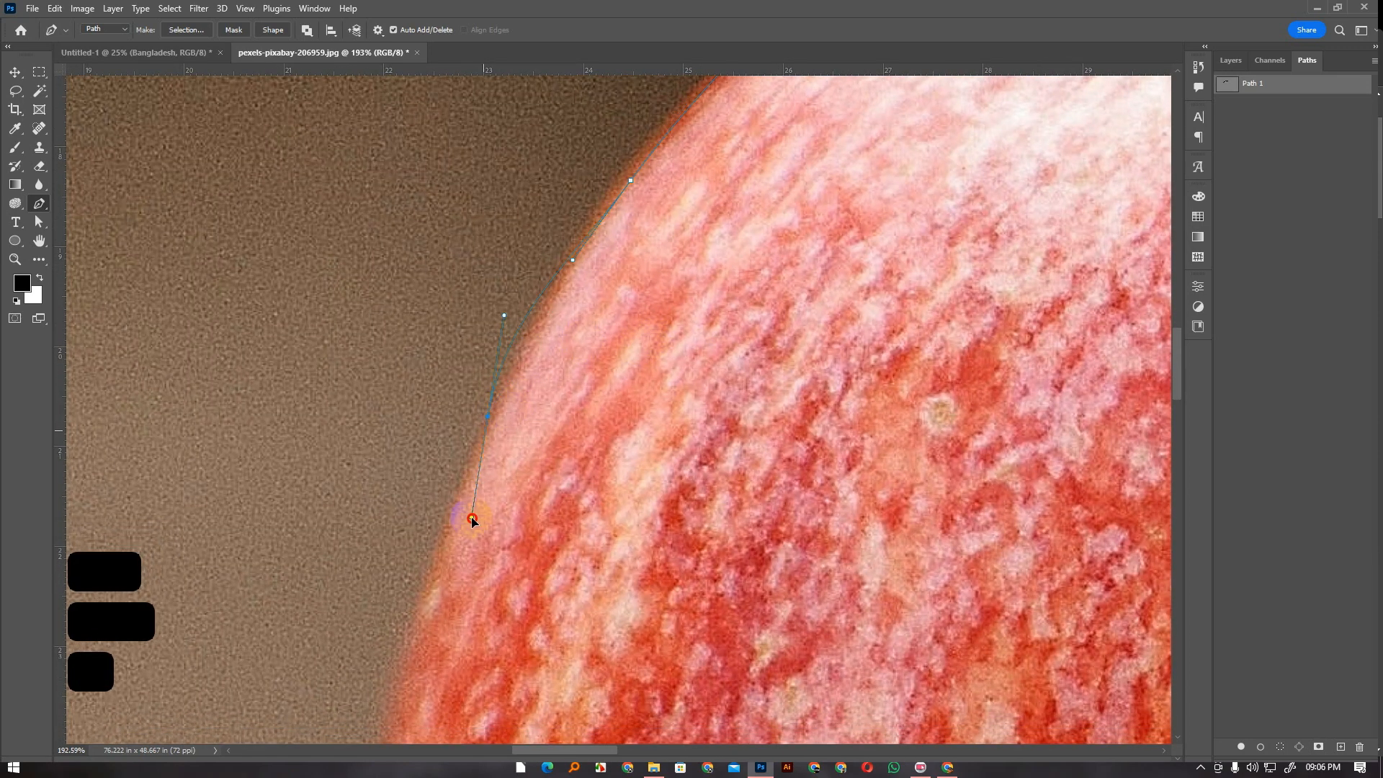
click(446, 514)
scroll(487, 495, down, 5)
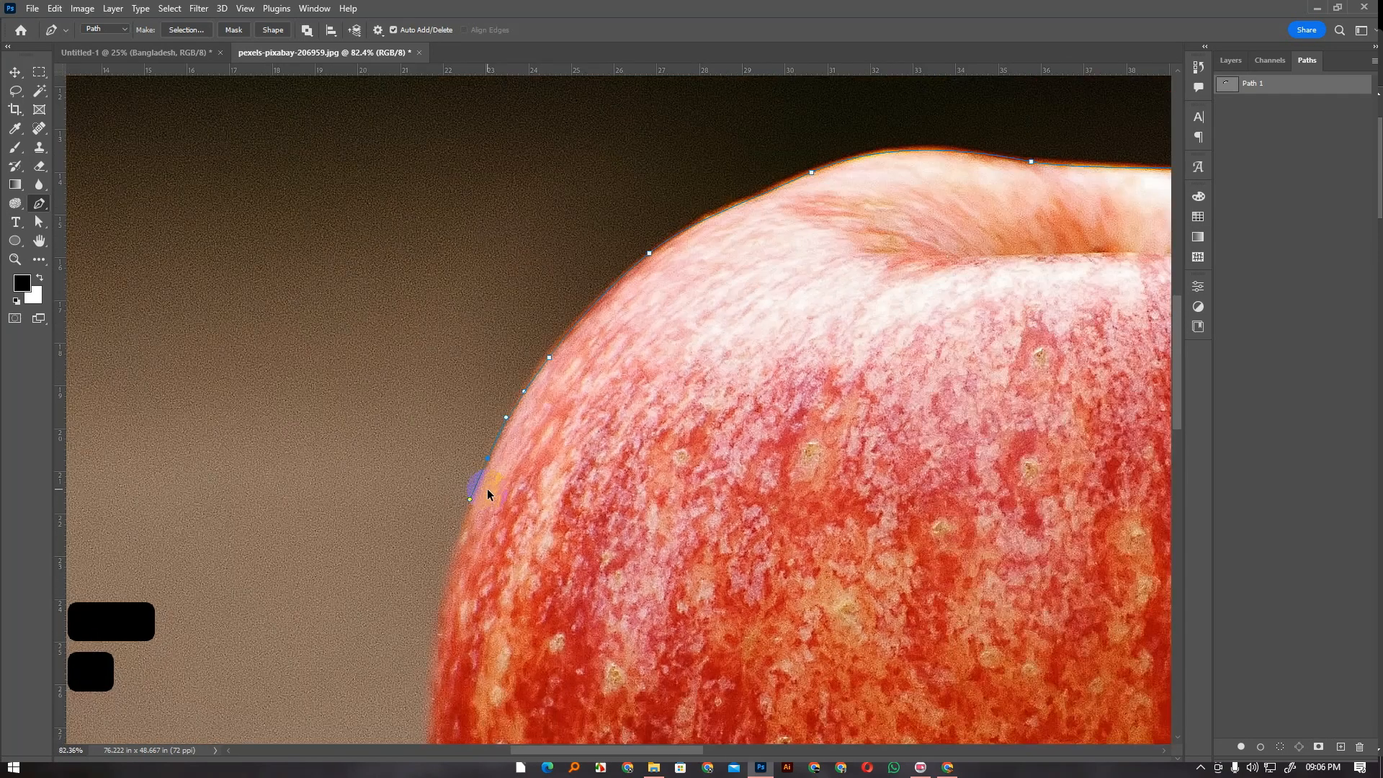
Extend the pen path with curved anchors down the middle of the apple's left side
drag(572, 525, 614, 246)
click(438, 337)
click(432, 398)
click(427, 461)
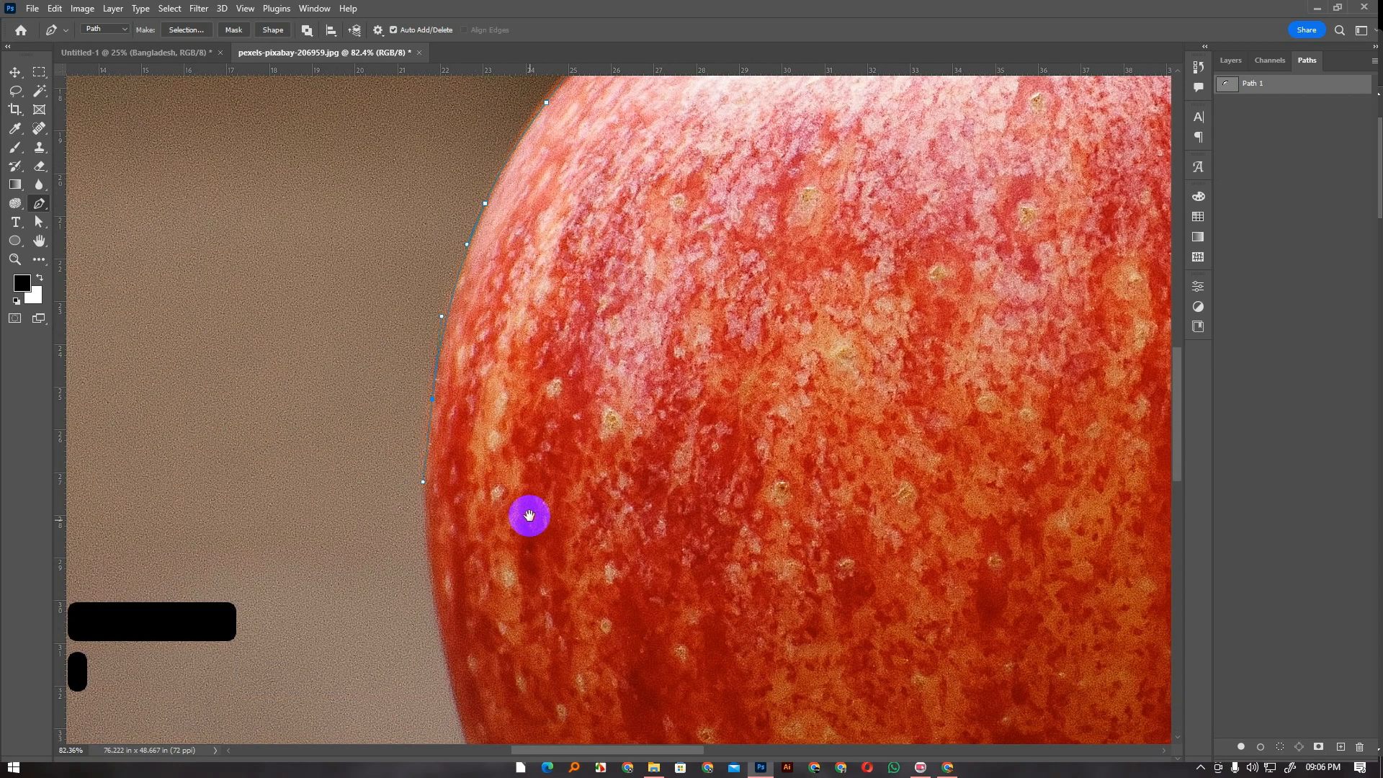
drag(528, 515, 438, 312)
click(364, 459)
click(379, 518)
Trace the apple's lower-left edge with curved anchors down to its base on the ground
drag(454, 516, 392, 269)
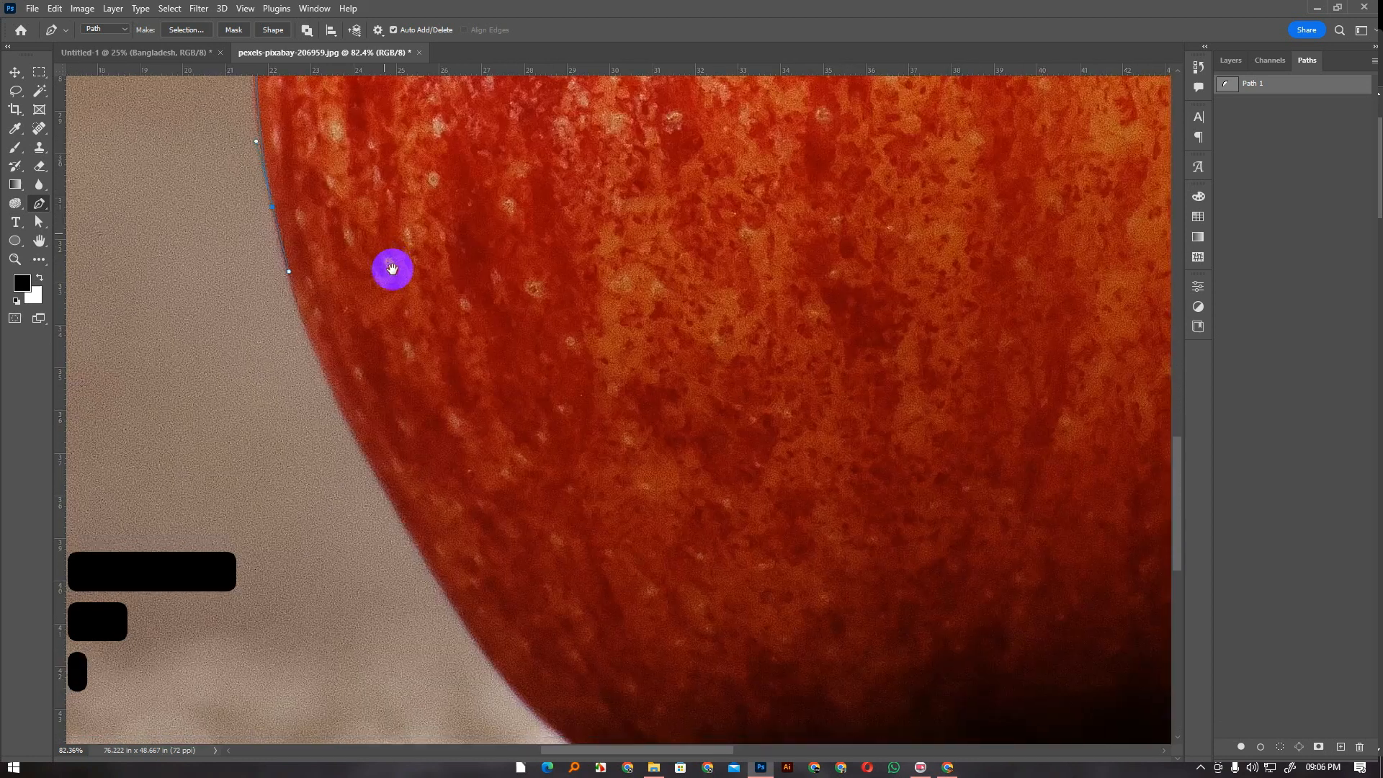
click(377, 475)
click(424, 555)
drag(498, 531, 395, 278)
click(416, 452)
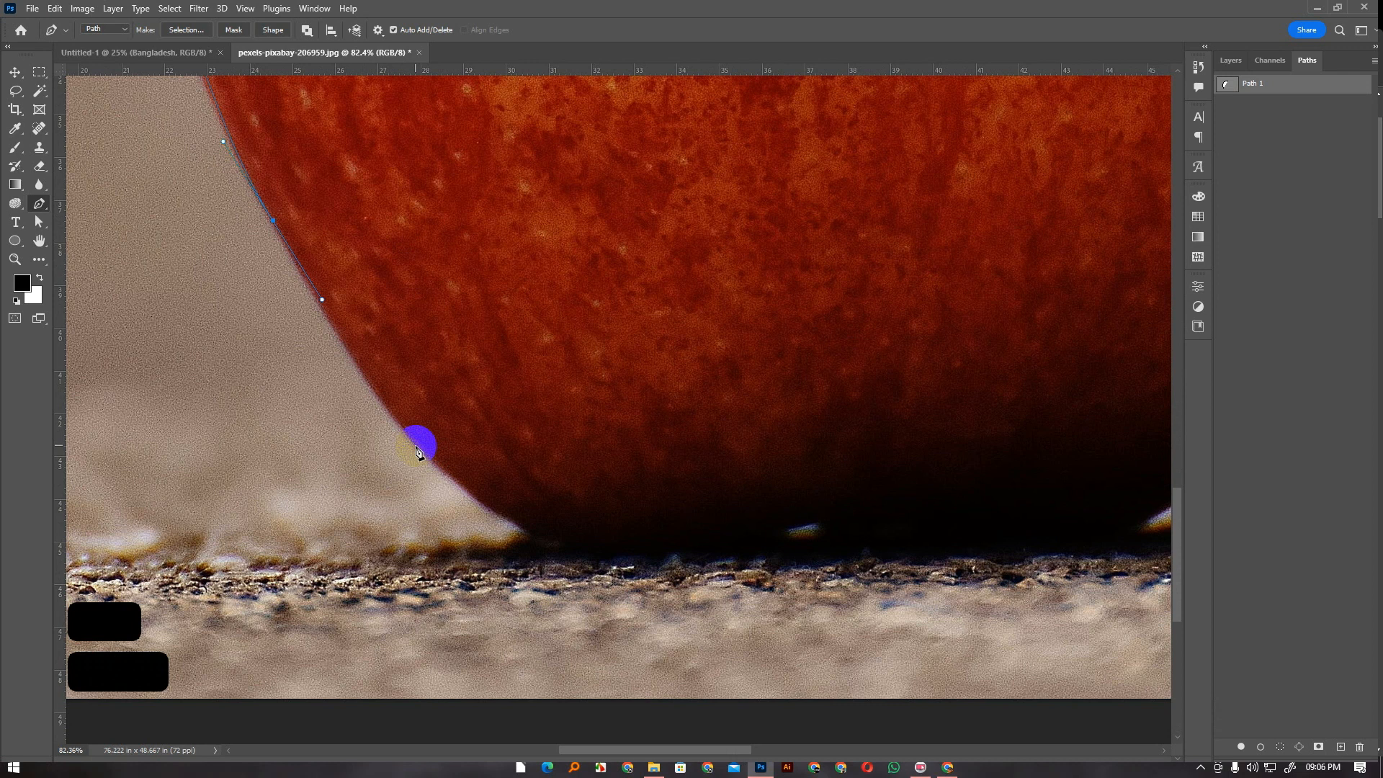
drag(416, 447, 463, 503)
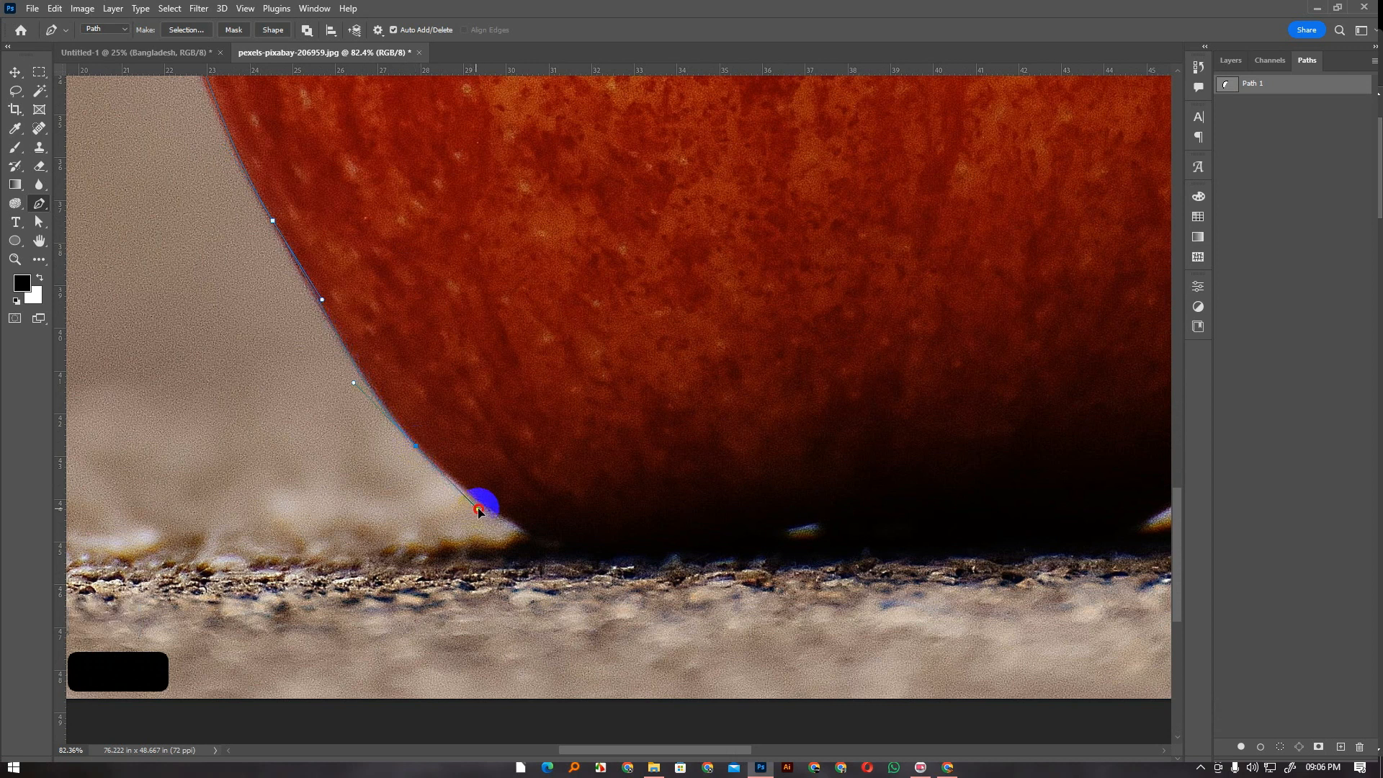
drag(481, 509, 482, 509)
drag(555, 548, 592, 566)
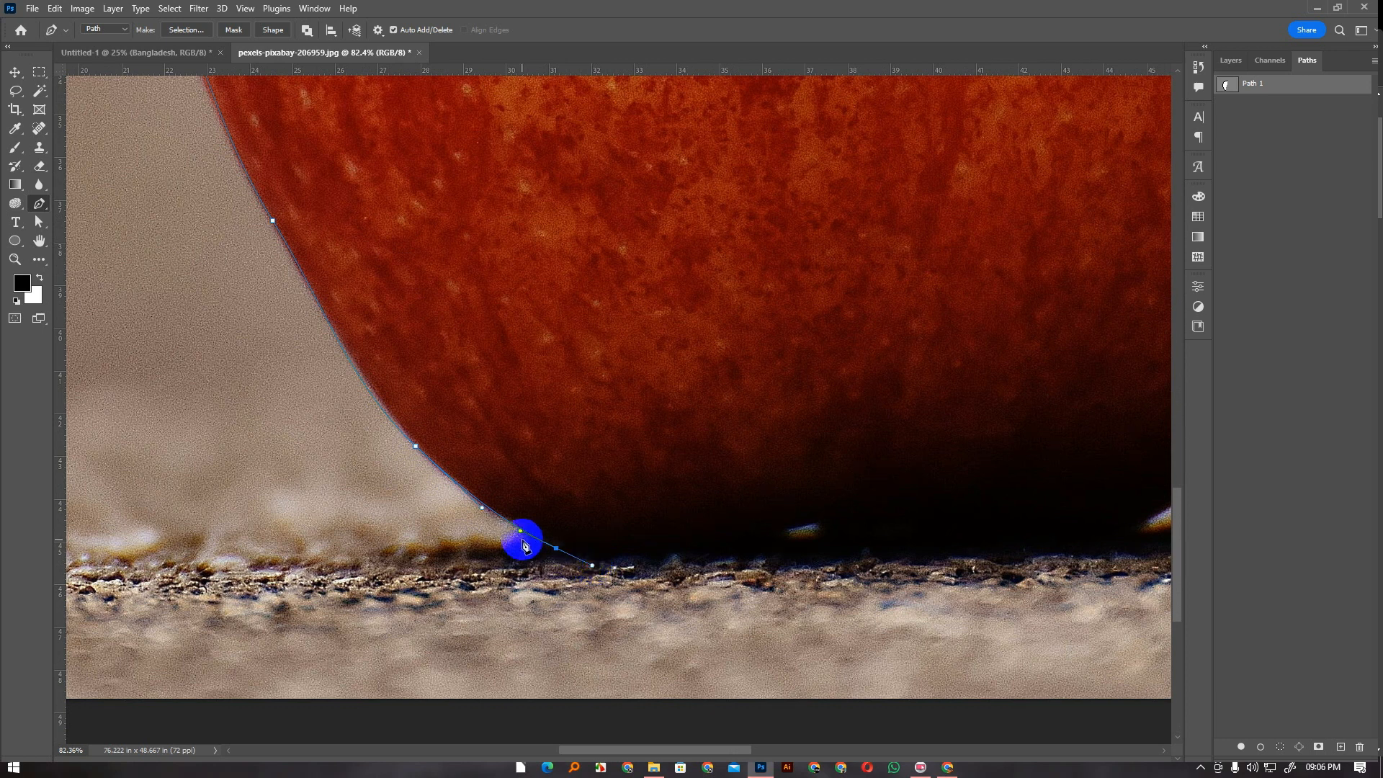
Extend the pen path along the apple's base with a curved anchor near the middle of the underside
drag(693, 477, 439, 393)
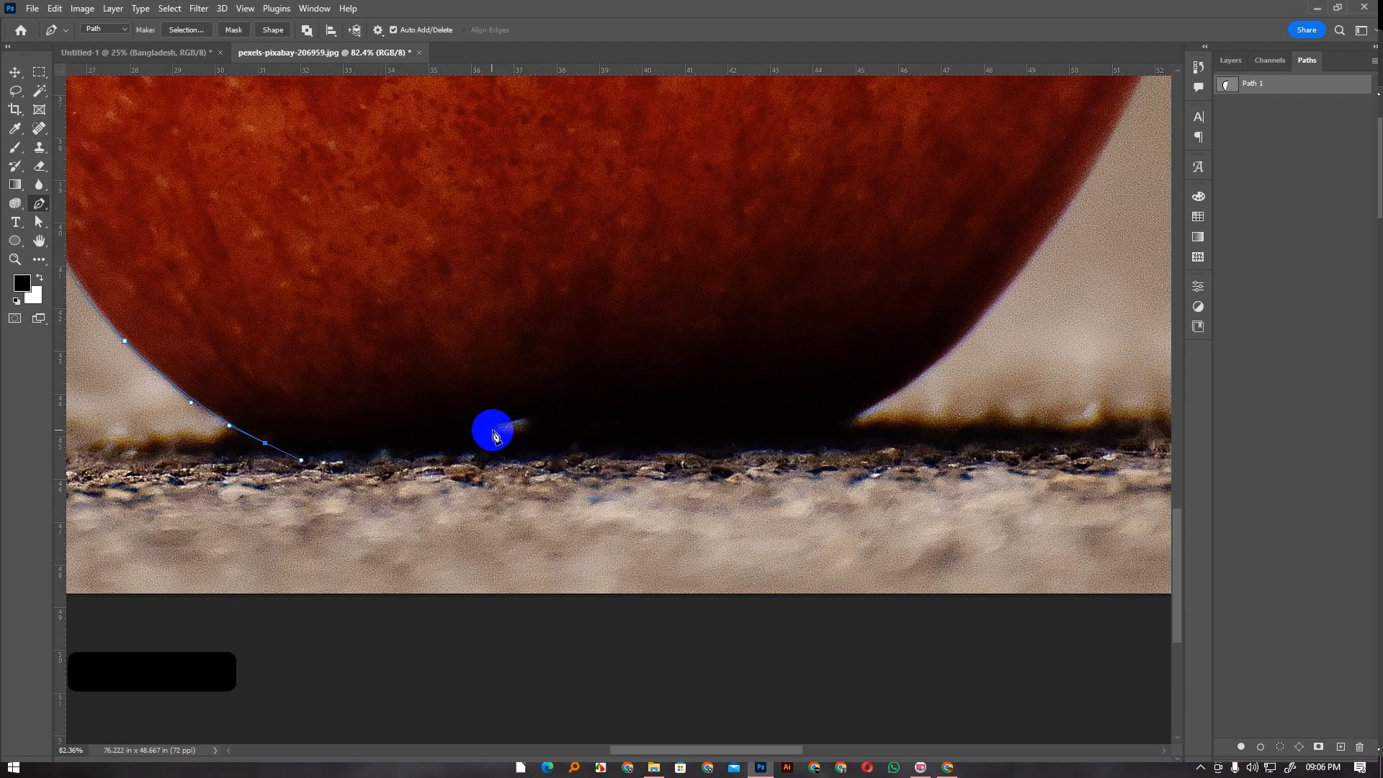
drag(524, 420, 544, 414)
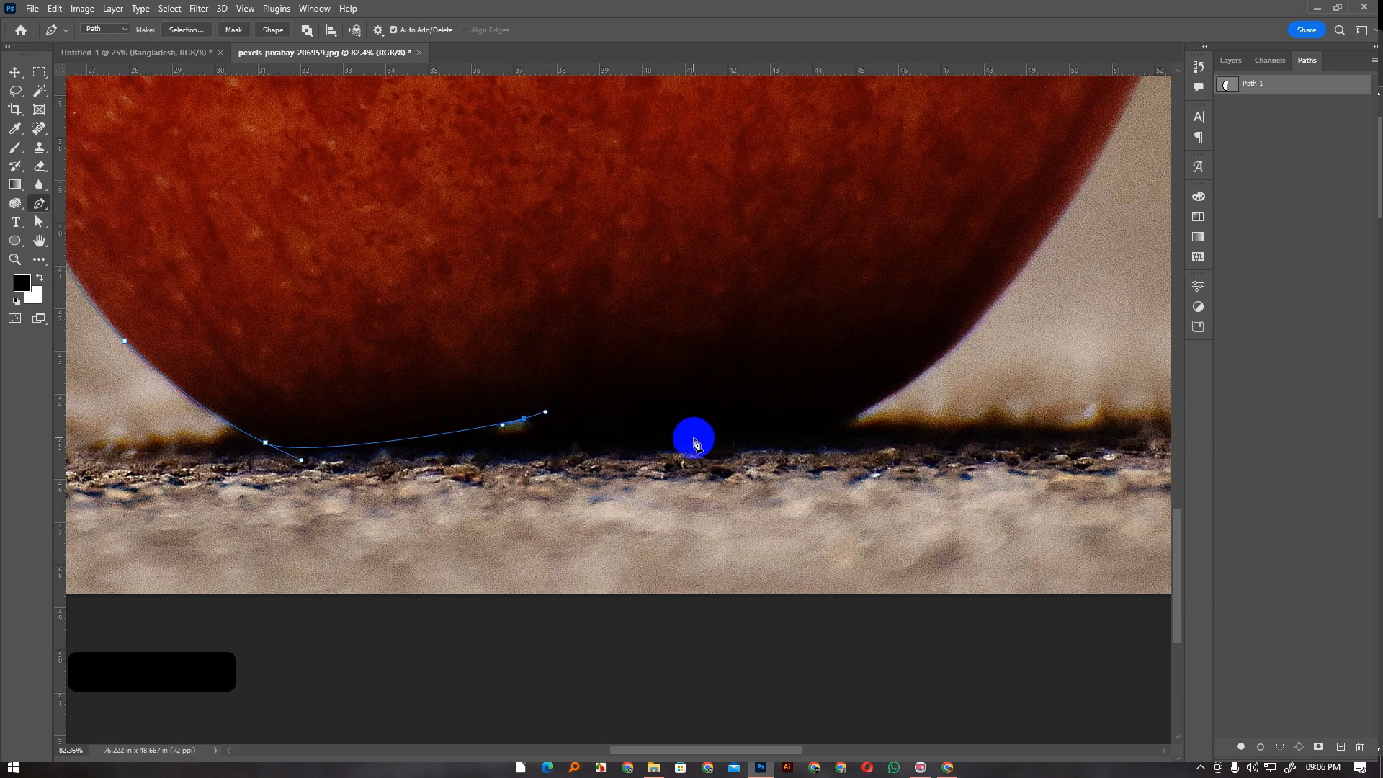
drag(838, 431, 903, 401)
key(space)
drag(919, 344, 524, 574)
drag(592, 540, 634, 497)
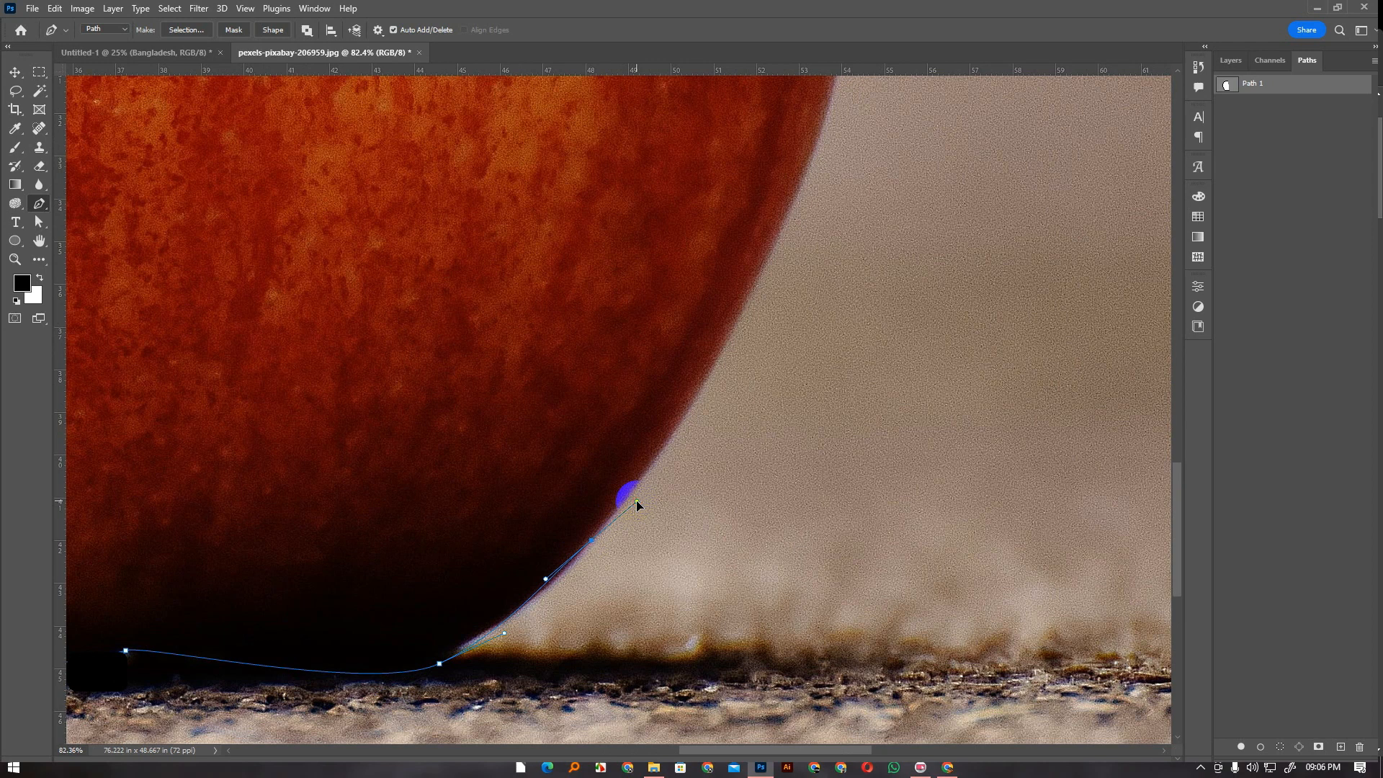
key(ctrl+z)
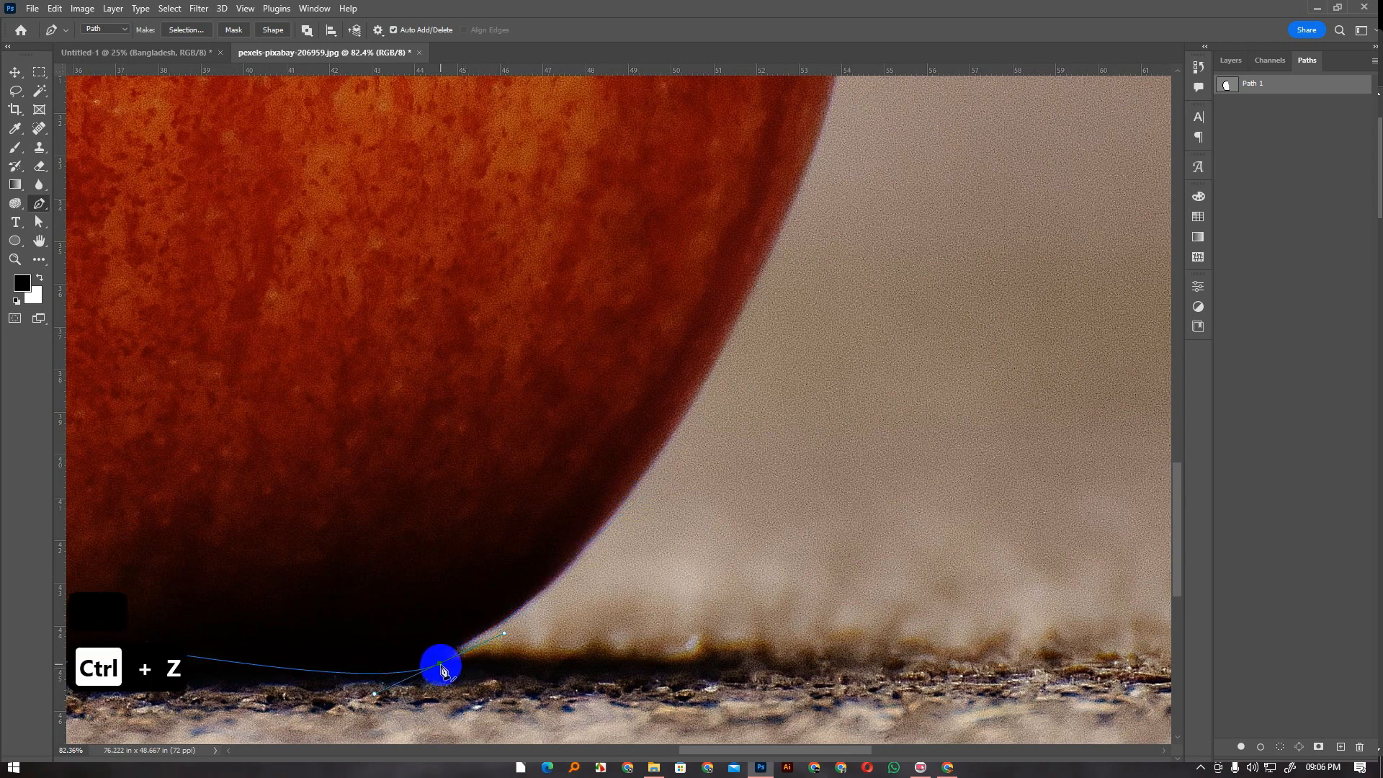
key(ctrl+z)
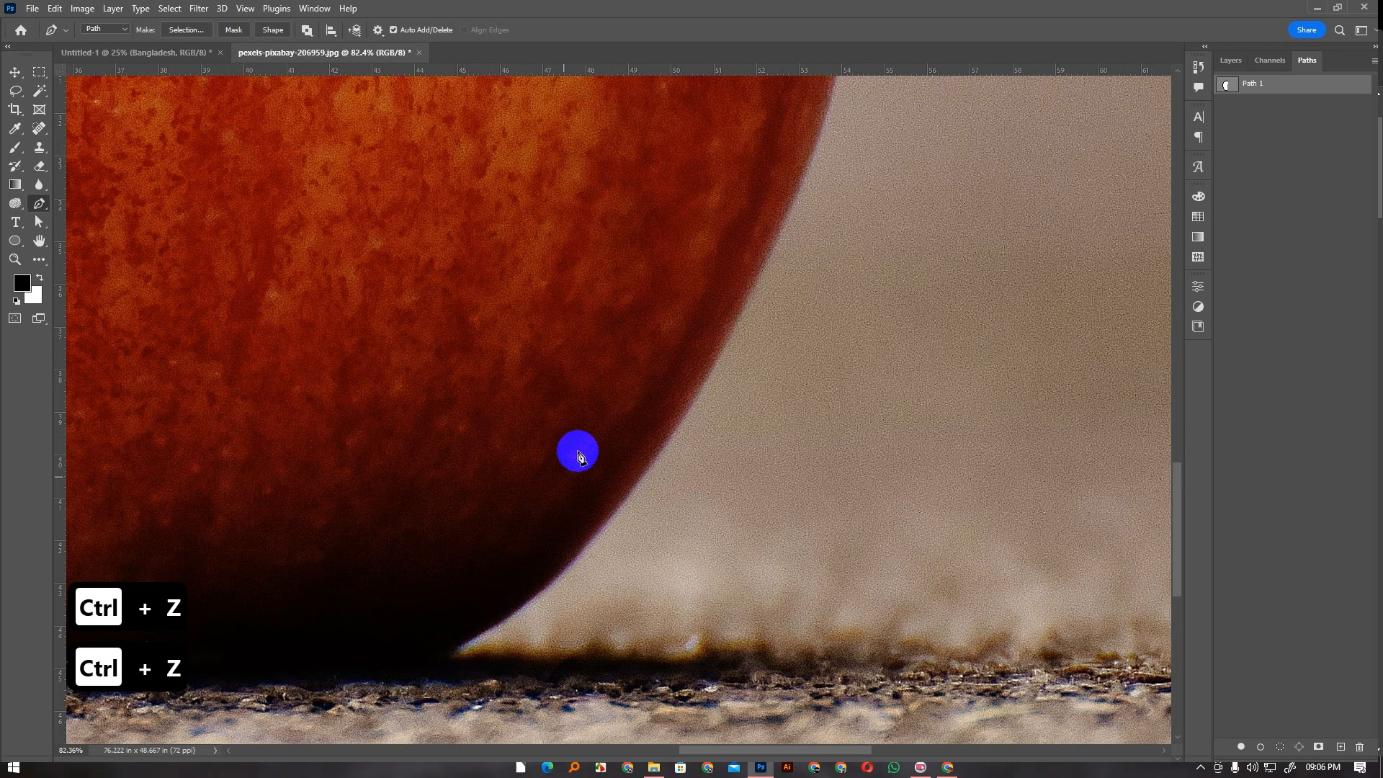
Continue the pen path with curved anchors across the right half of the apple's base and up its lower-right edge
key(space)
drag(373, 500, 663, 379)
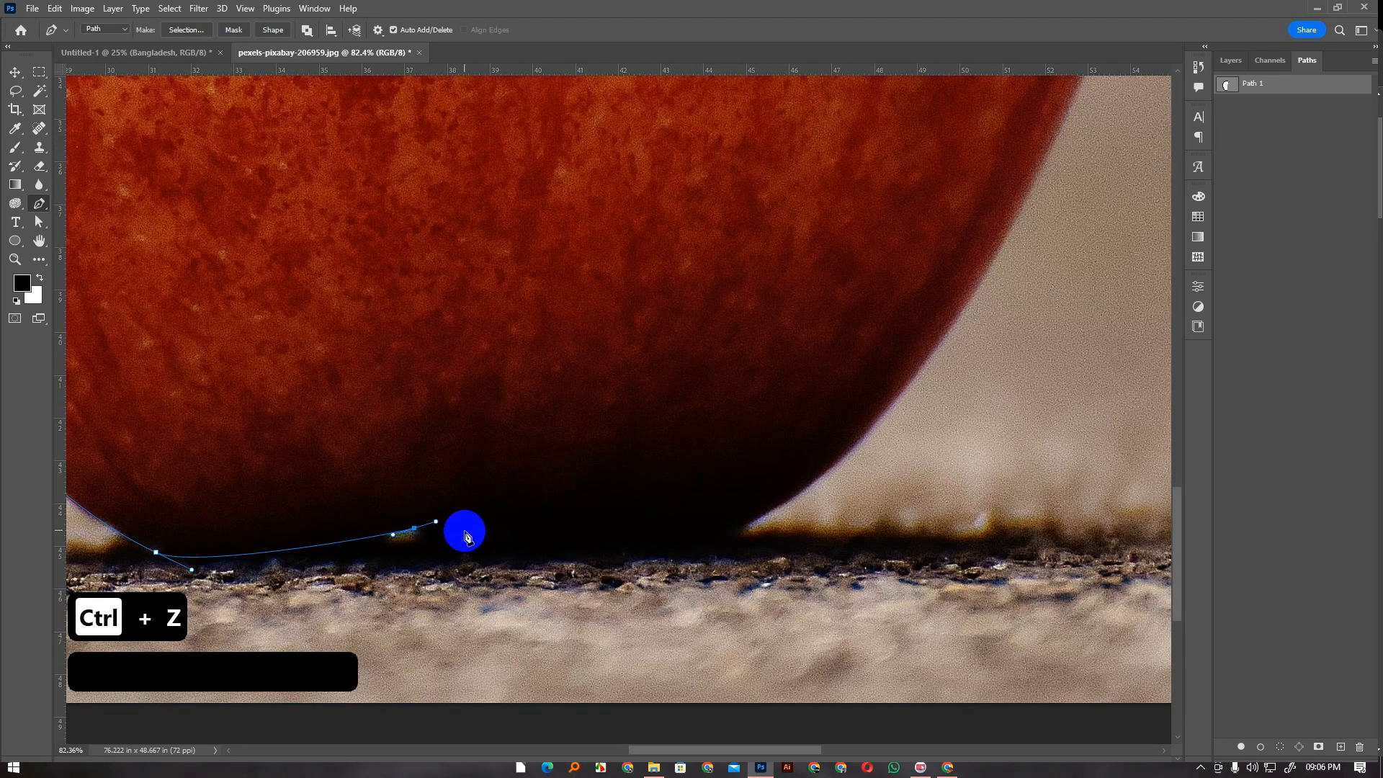
drag(716, 540, 788, 504)
drag(867, 430, 892, 397)
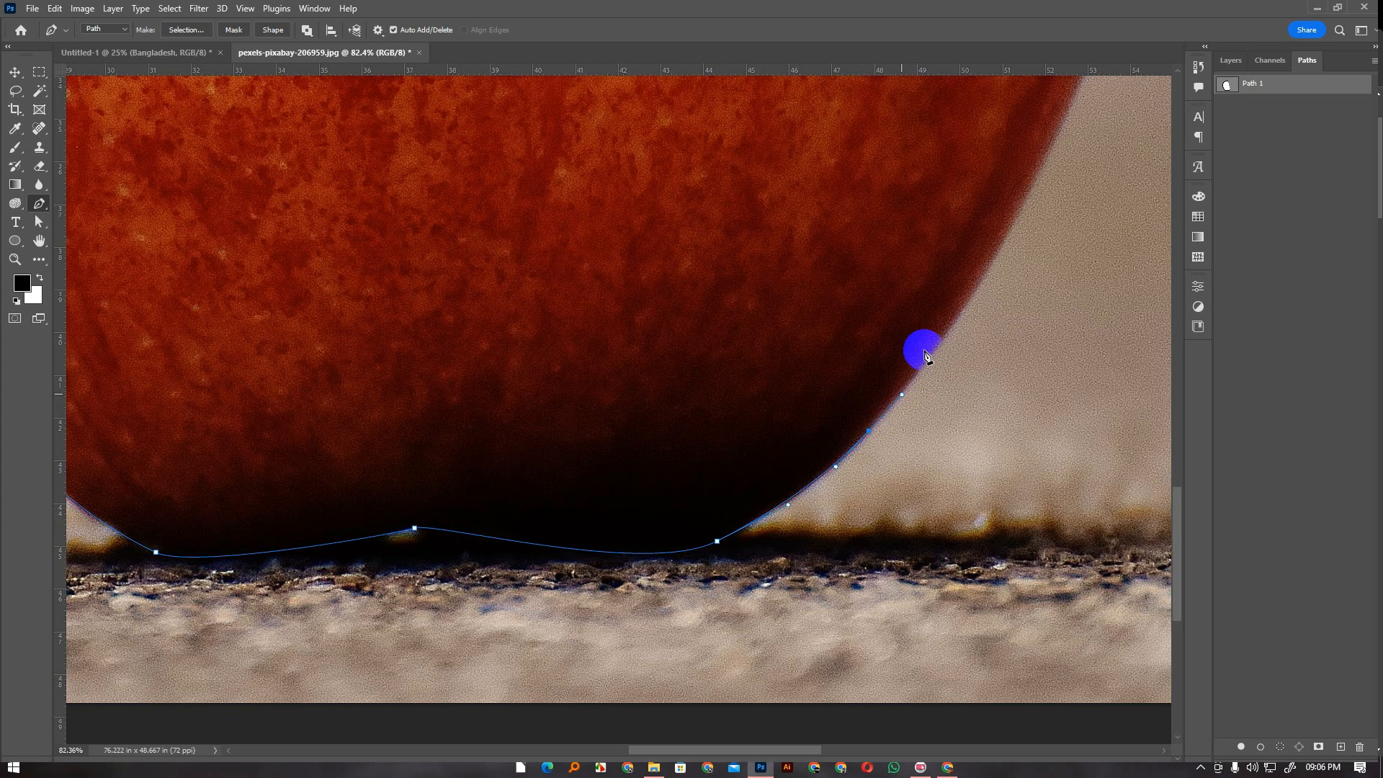
Extend the pen path with curved anchors up the apple's right side, undoing and replacing a misplaced point
drag(920, 345, 657, 522)
drag(756, 417, 663, 482)
click(757, 418)
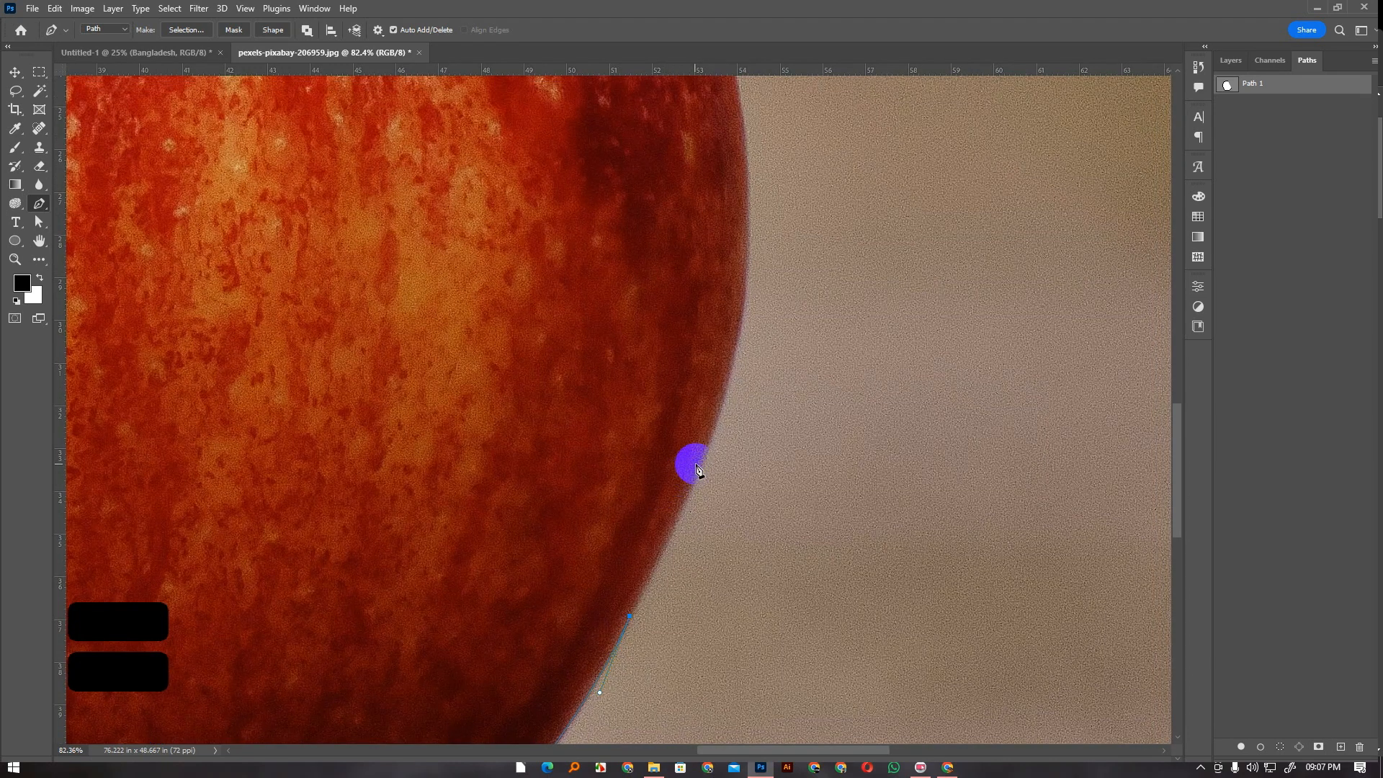
key(ctrl+z)
drag(703, 457, 723, 401)
drag(681, 328, 618, 463)
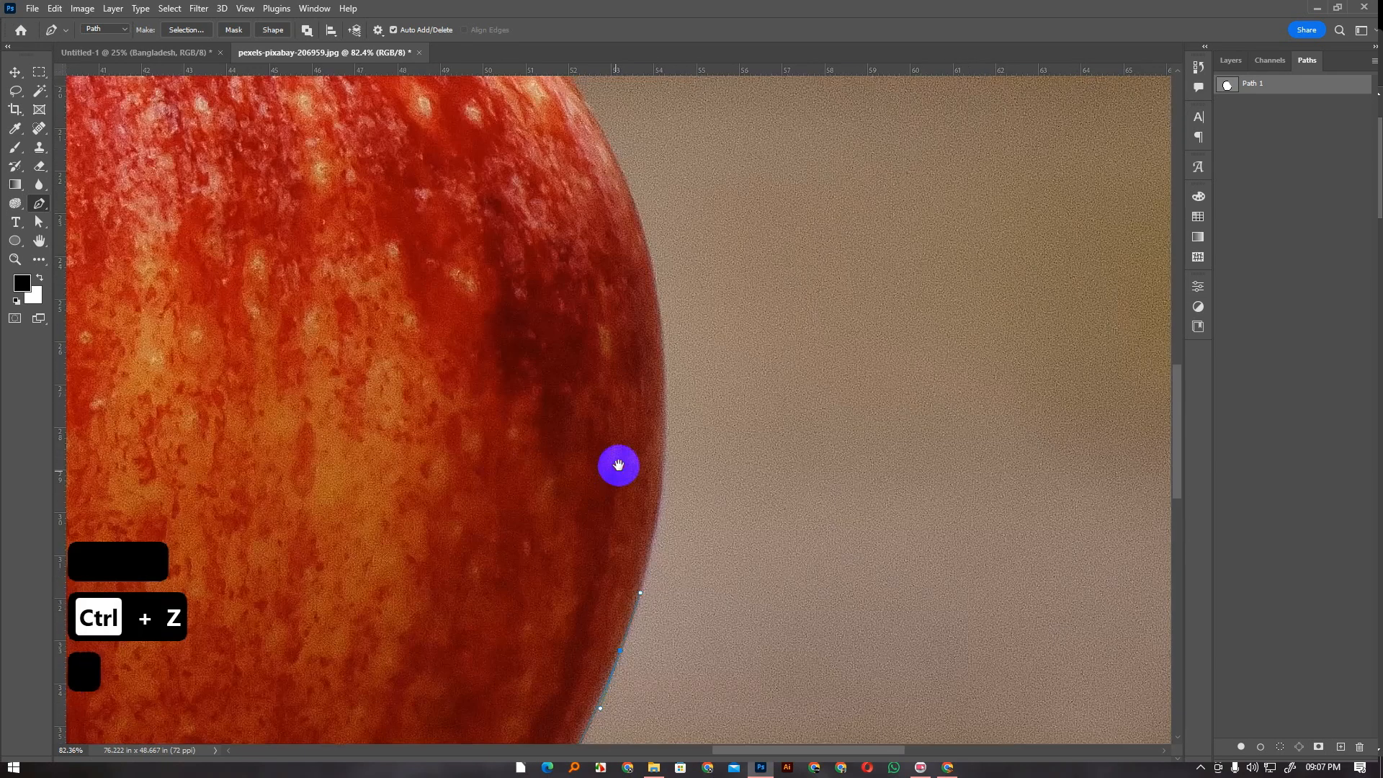
drag(664, 362, 639, 462)
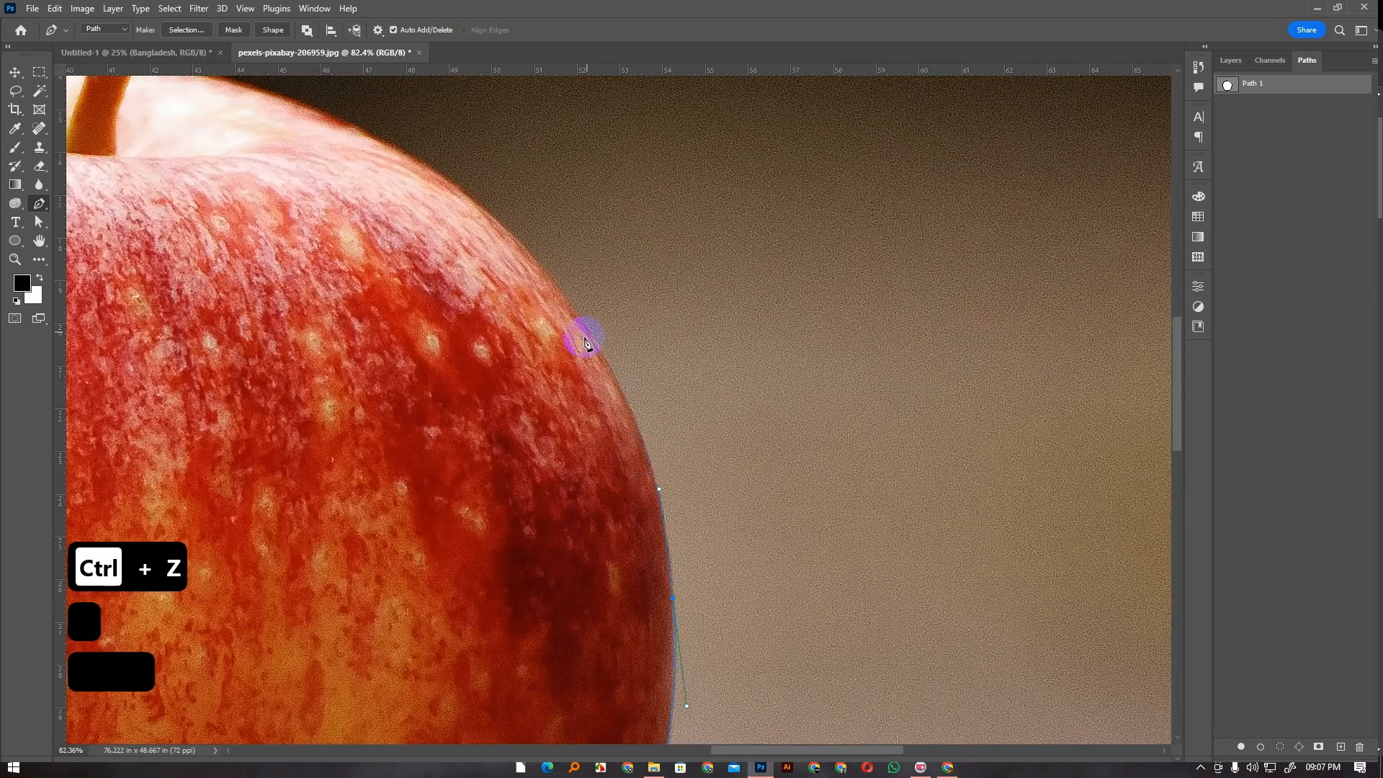
Trace the apple's upper-right shoulder and rim with curved anchors, ending in a corner point where the rim meets the stem
drag(537, 273, 512, 244)
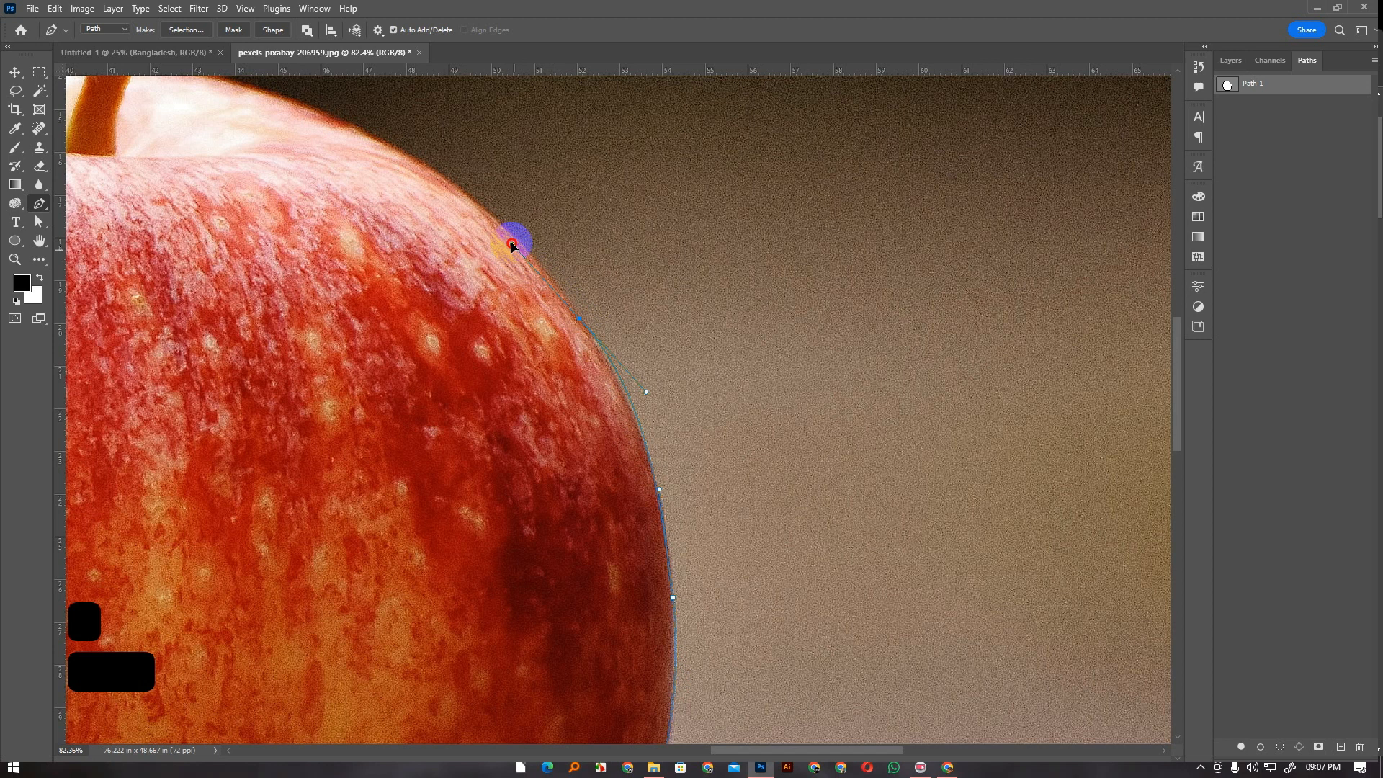
drag(434, 224, 617, 386)
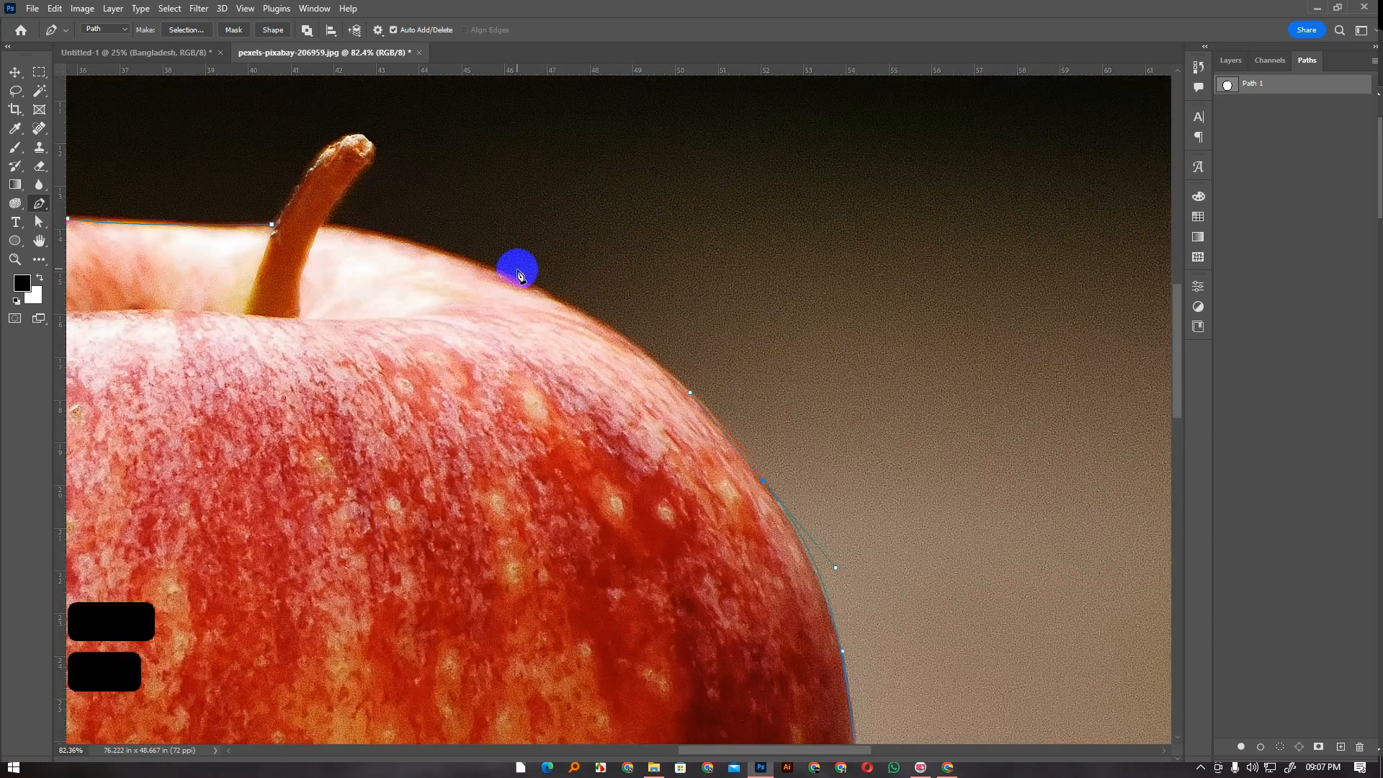
drag(496, 273, 365, 223)
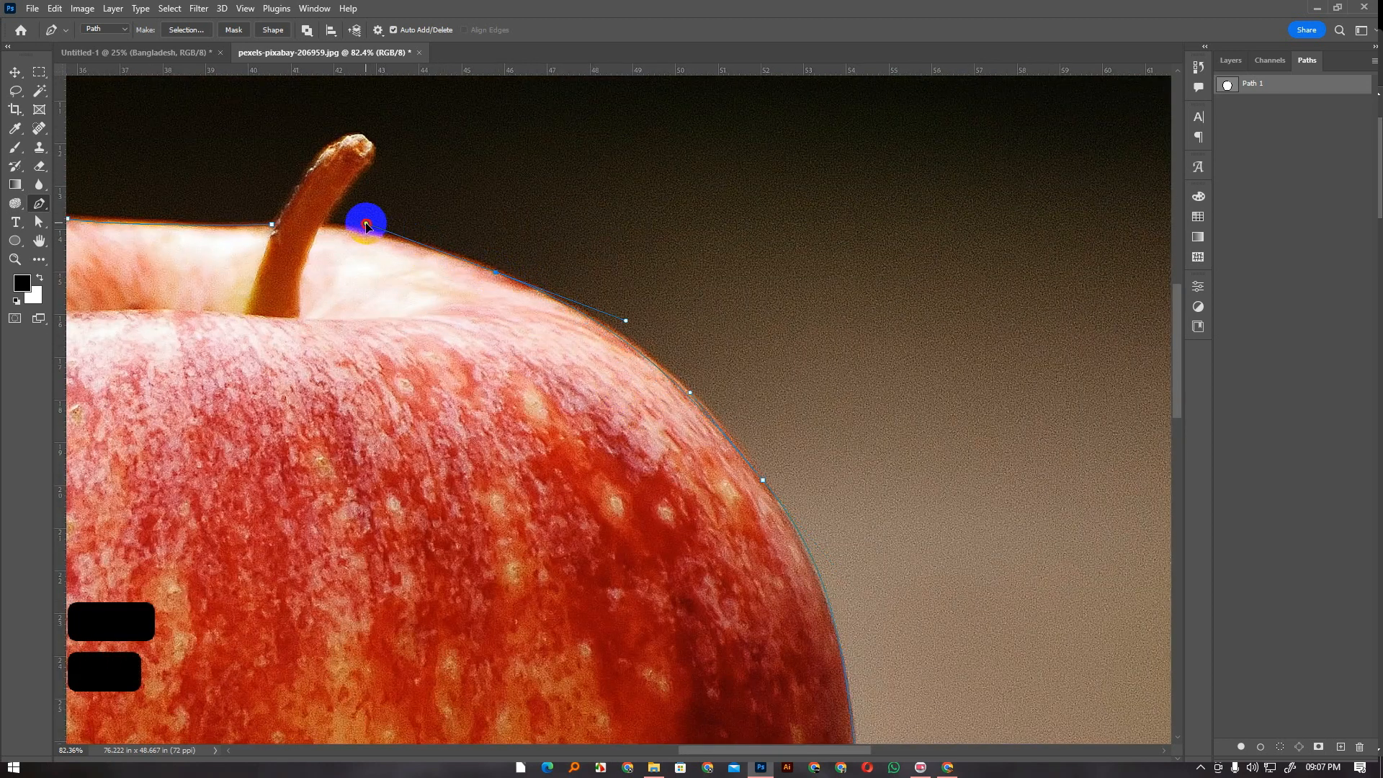
click(323, 231)
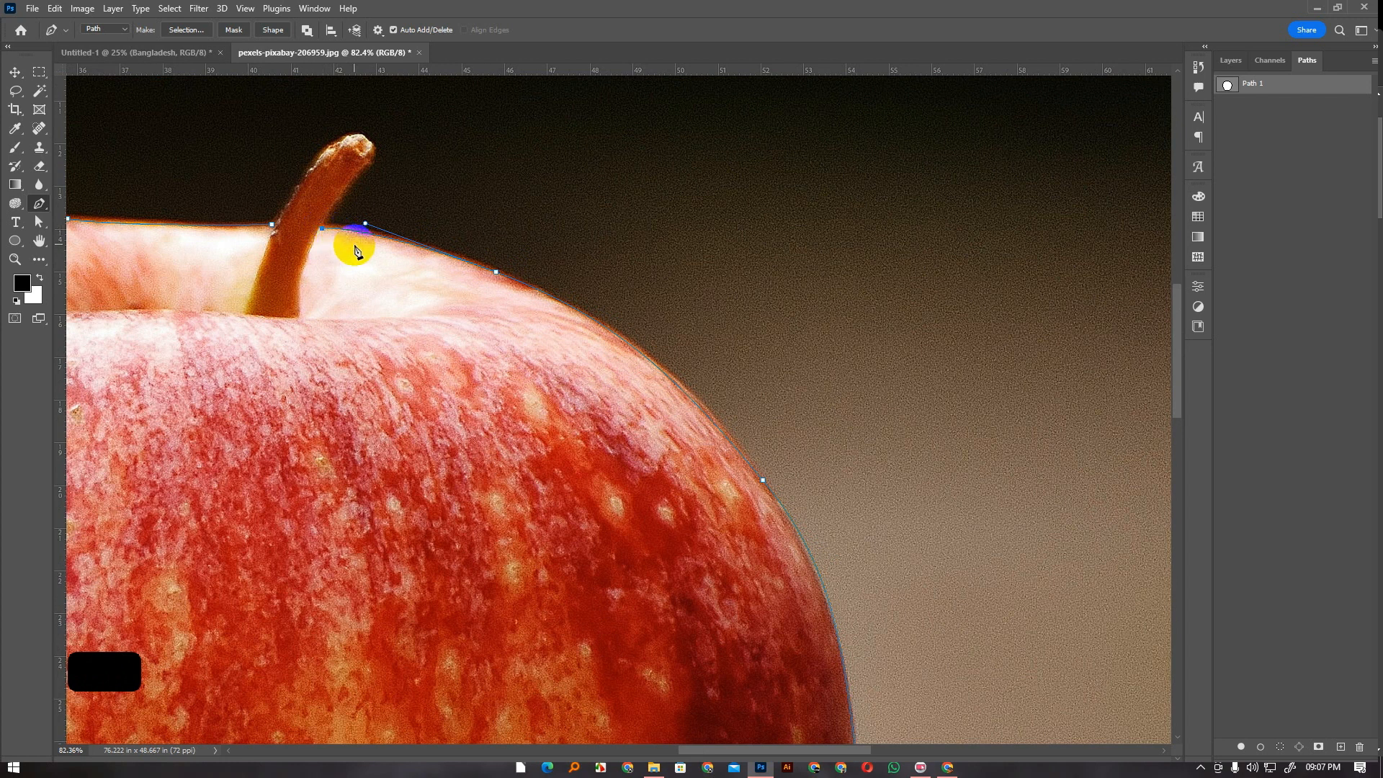
Trace the stem up its right edge, around the tip and down its left edge, closing the path at the starting anchor
drag(348, 247, 503, 377)
drag(531, 332, 550, 319)
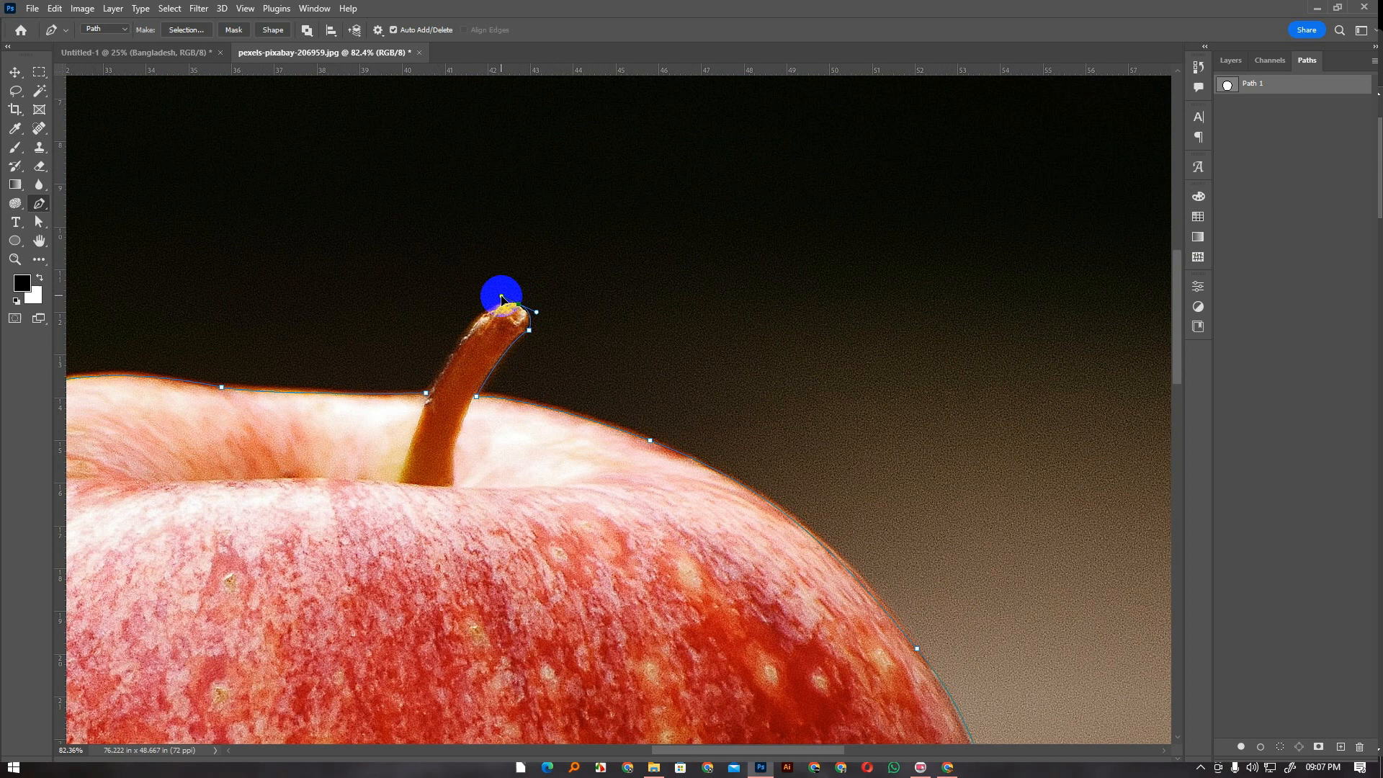
click(501, 296)
drag(519, 305, 479, 328)
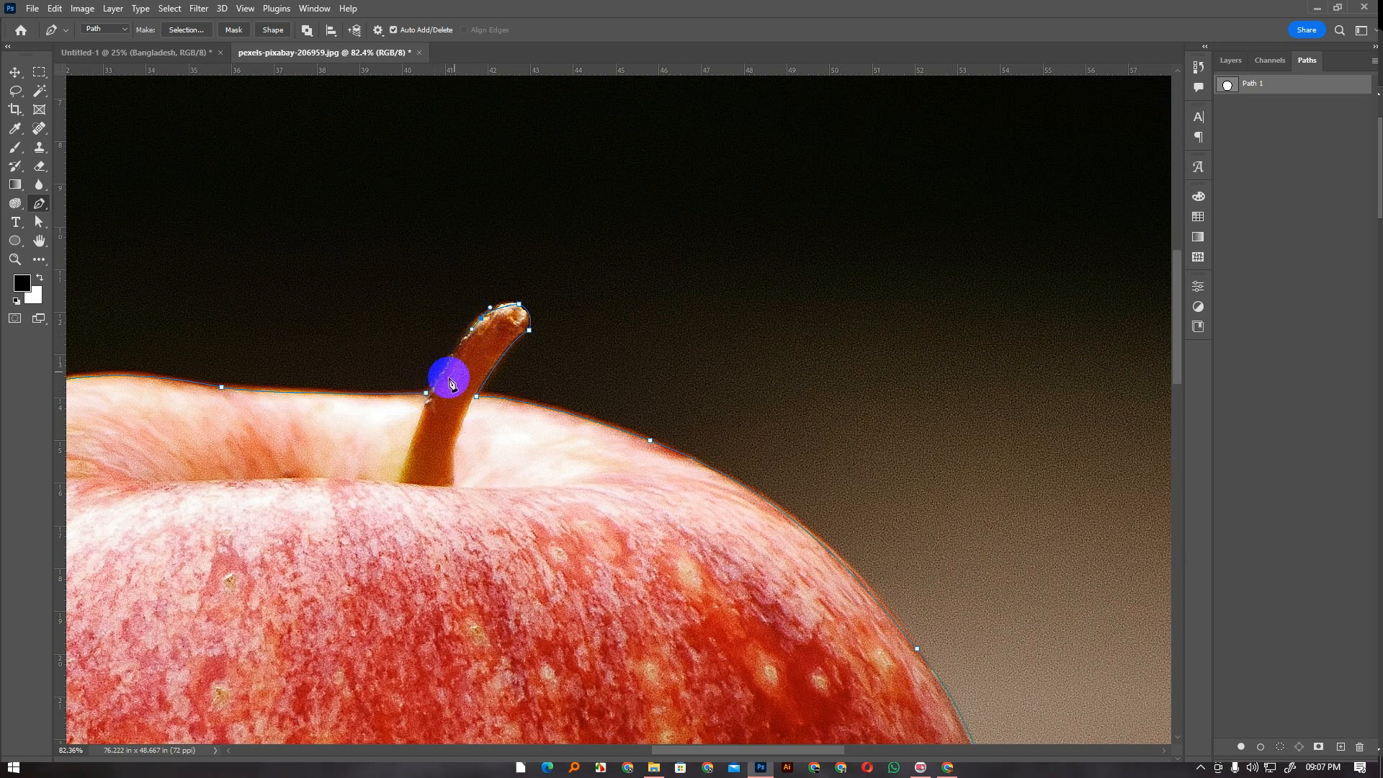
click(428, 393)
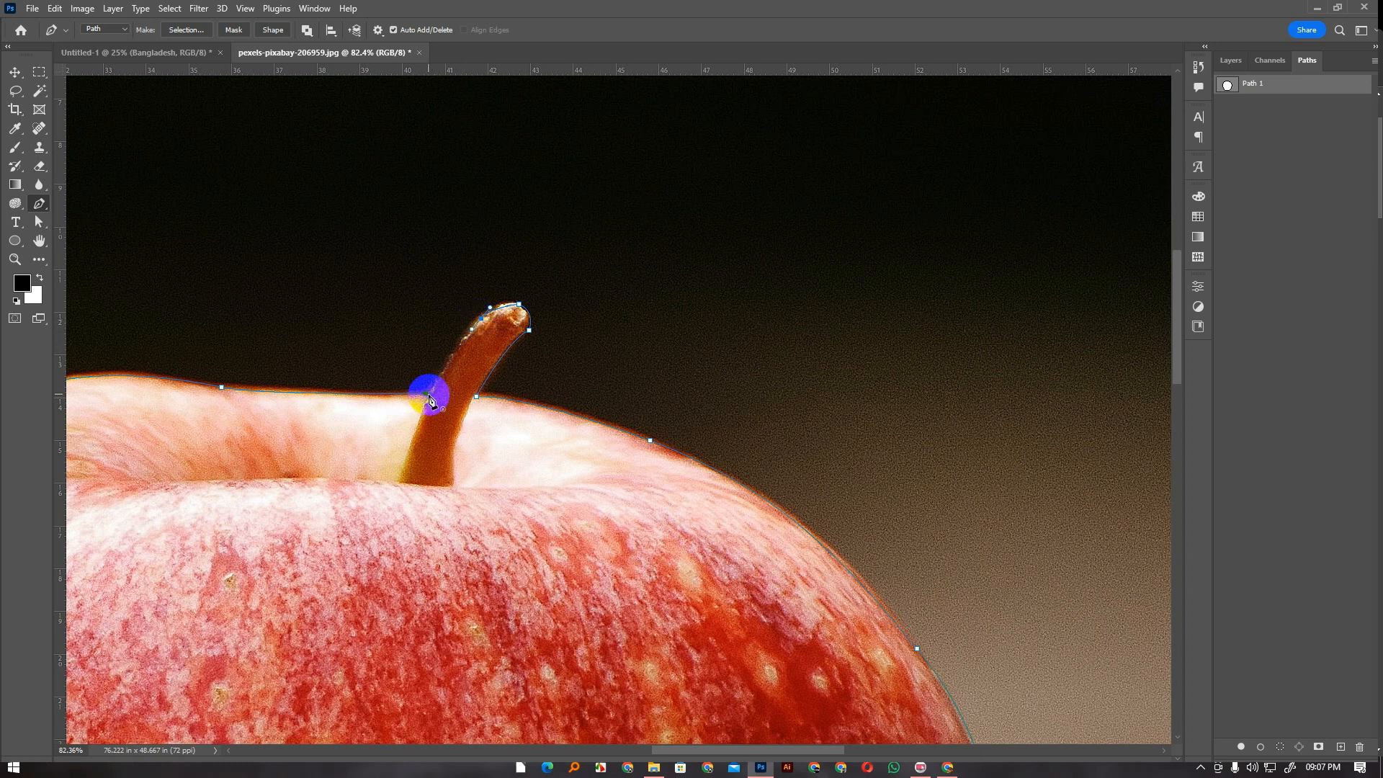
drag(426, 401, 419, 415)
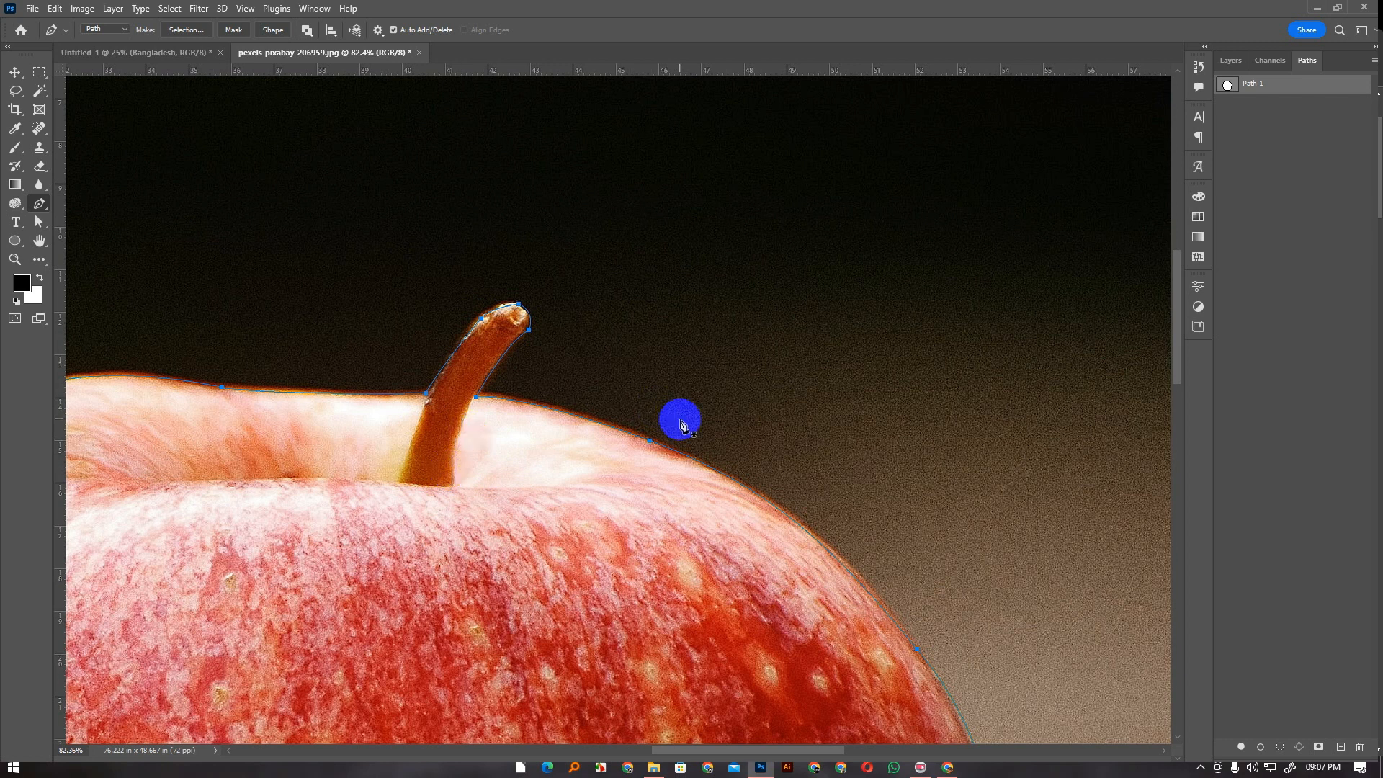
Duplicate the Background layer and hide the original
key(ctrl+0)
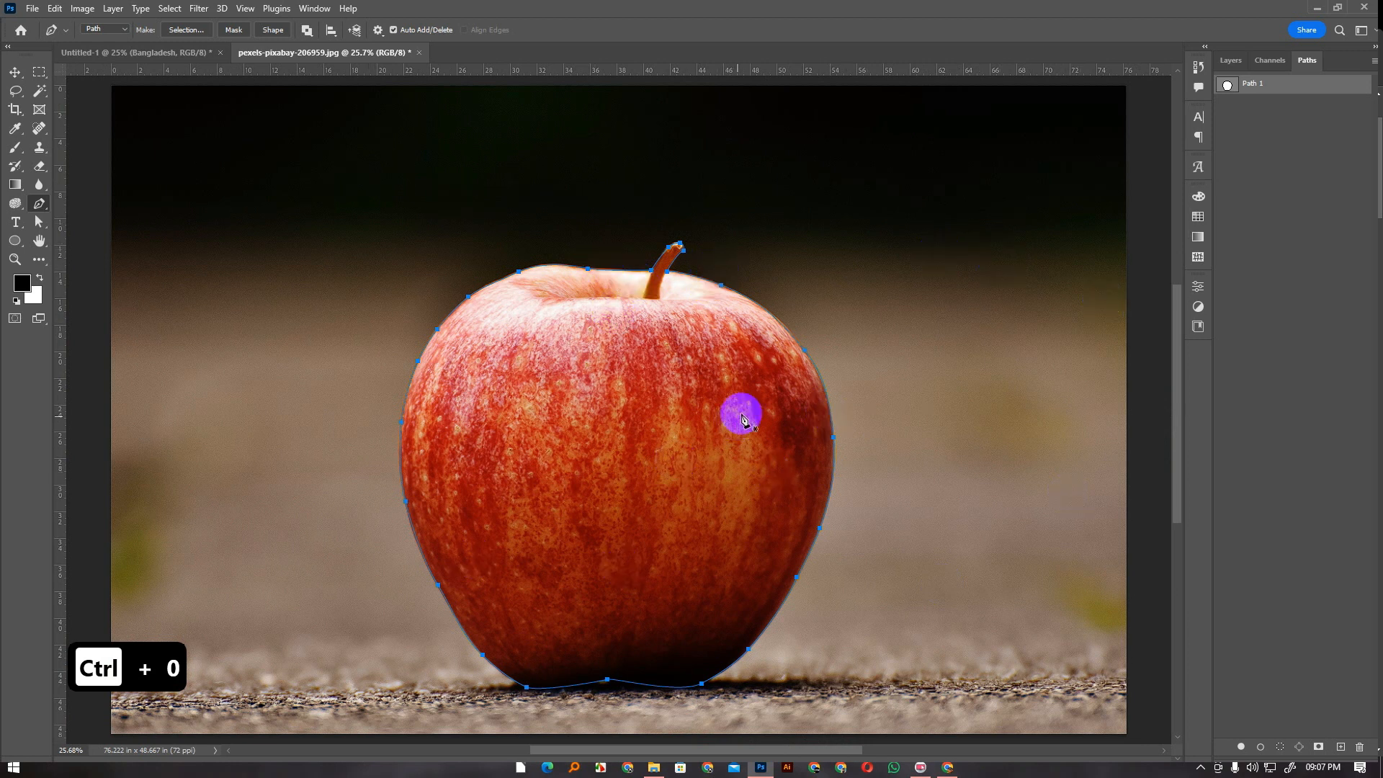
click(1231, 62)
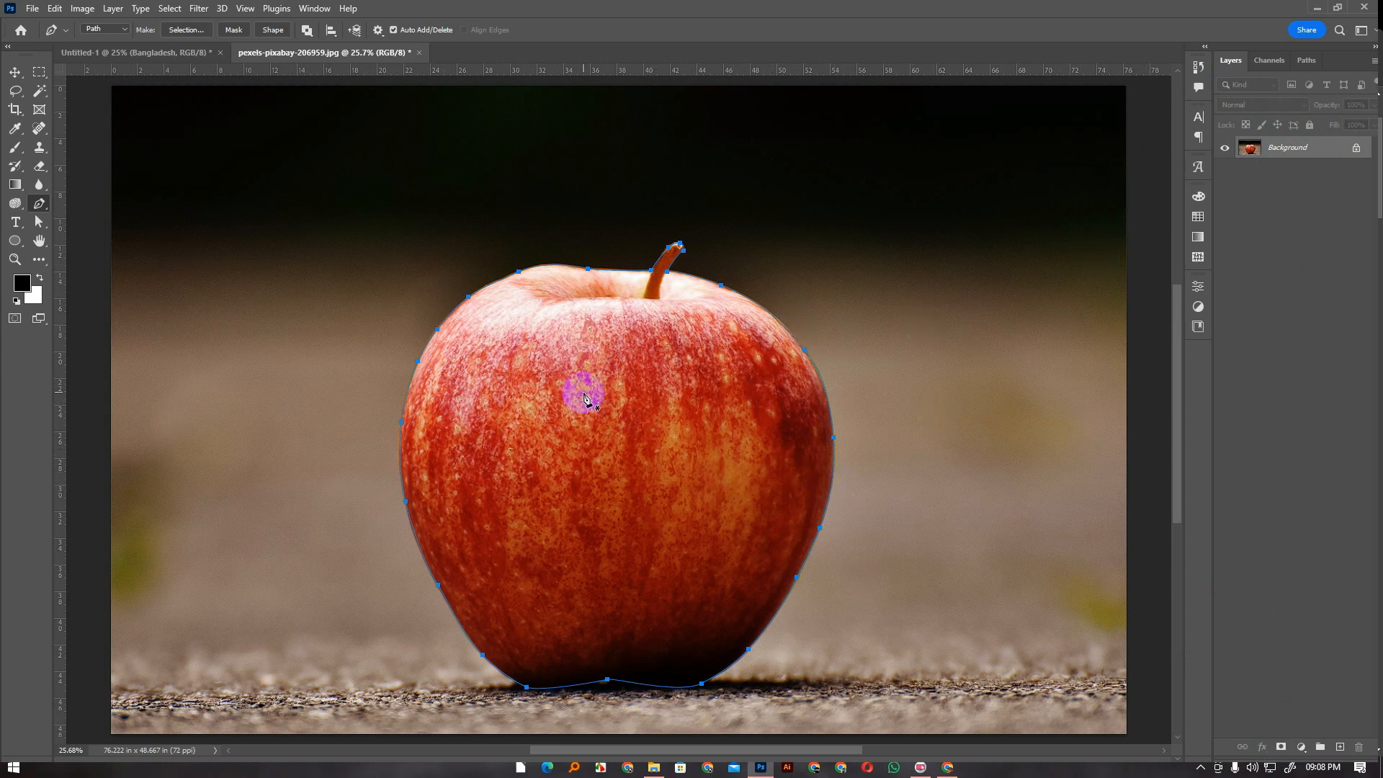
drag(1317, 151, 1341, 746)
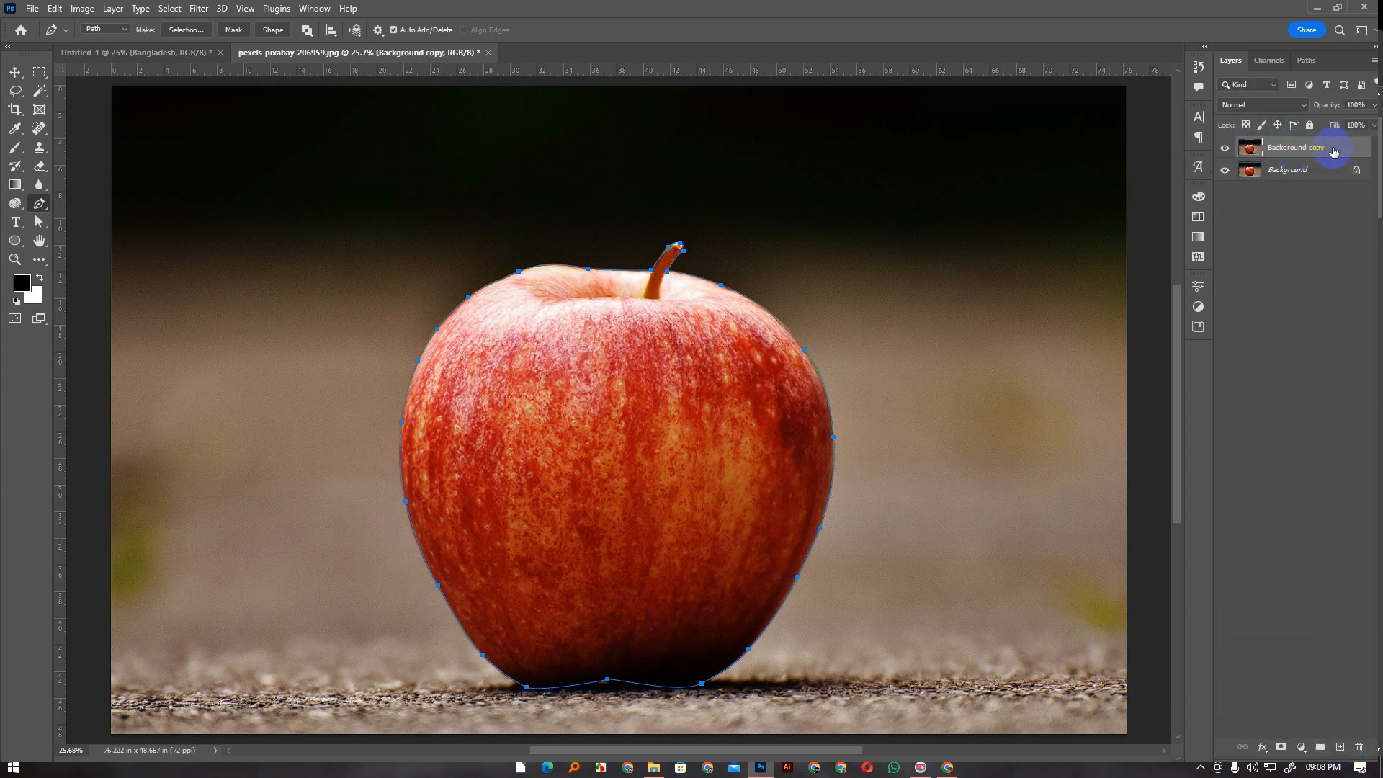
click(1224, 173)
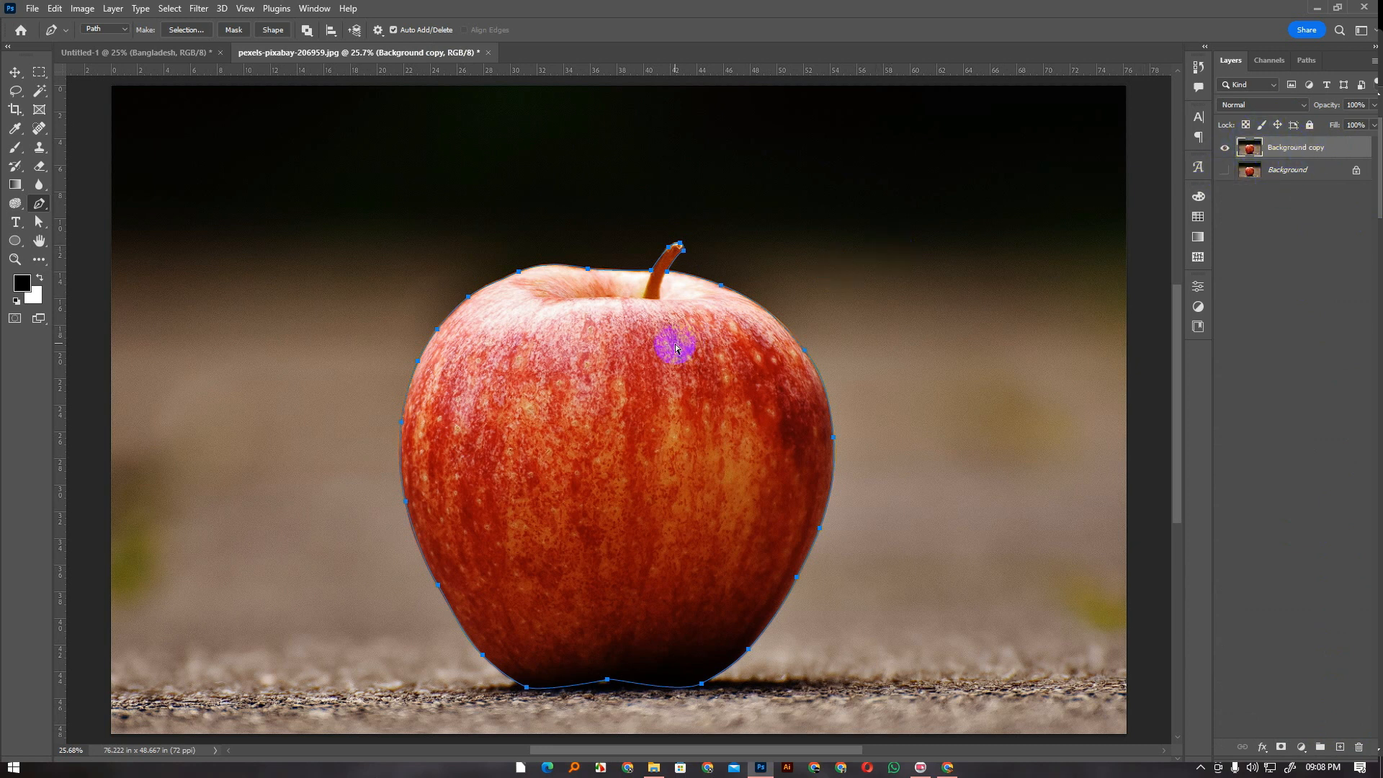
Convert the apple path to a selection and add a layer mask to the Background copy layer from it
key(ctrl+Return)
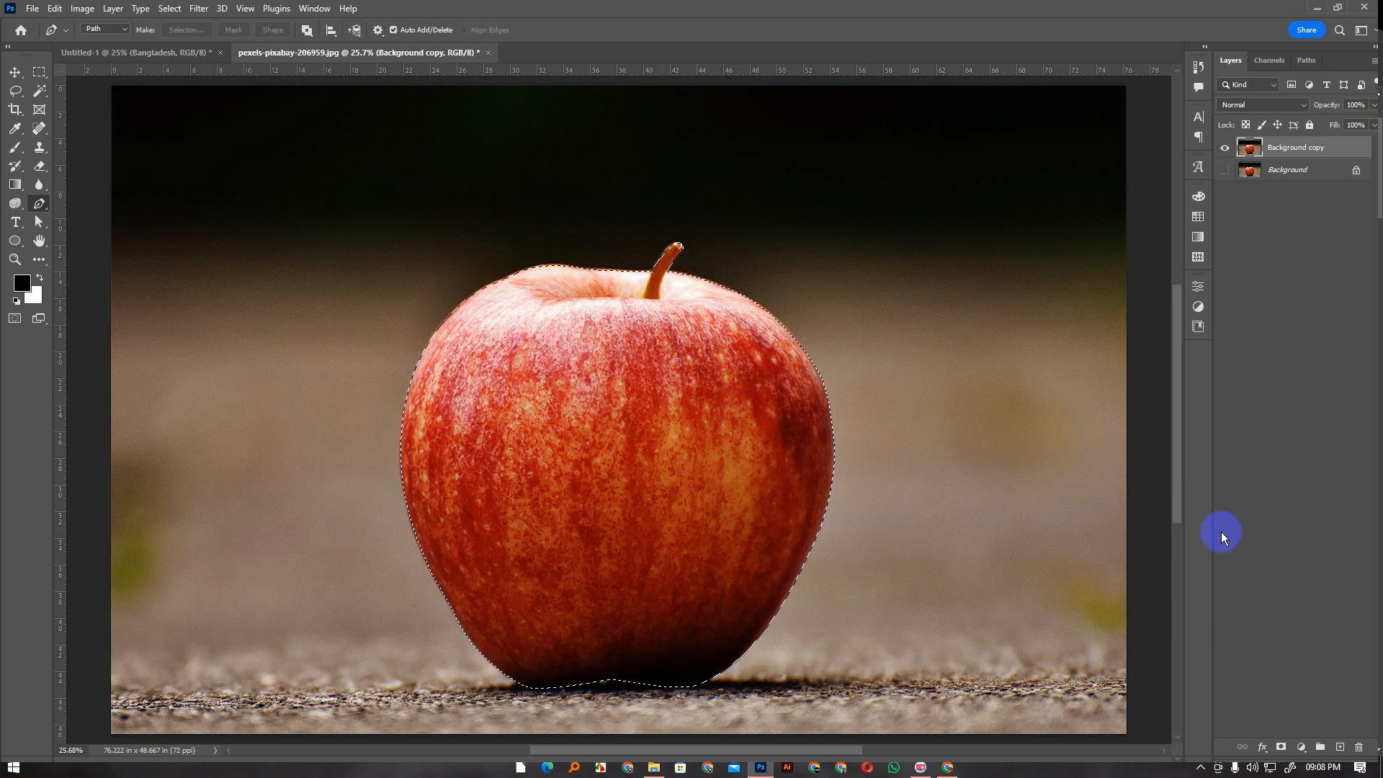
click(1280, 748)
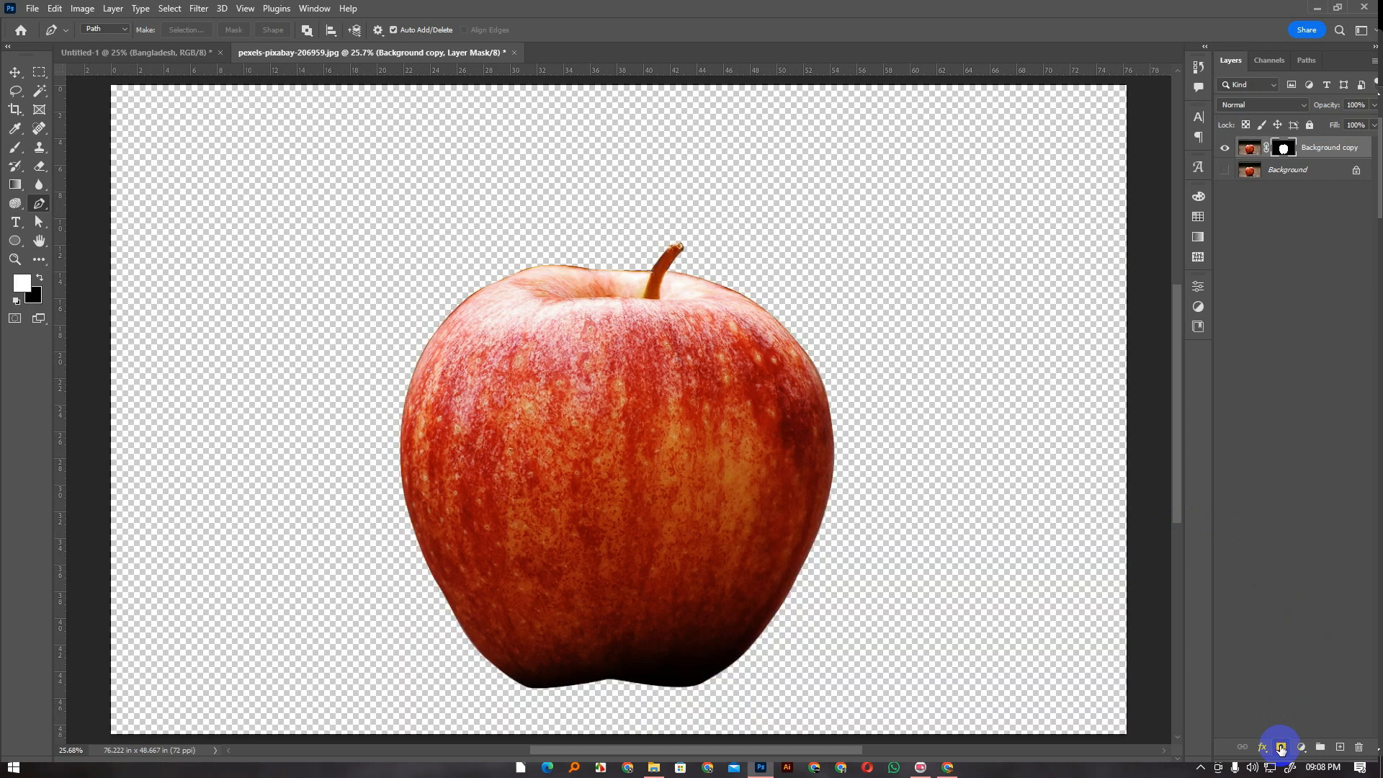
Try moving the masked apple around the canvas with the Move tool, and undo the move
scroll(767, 354, down, 3)
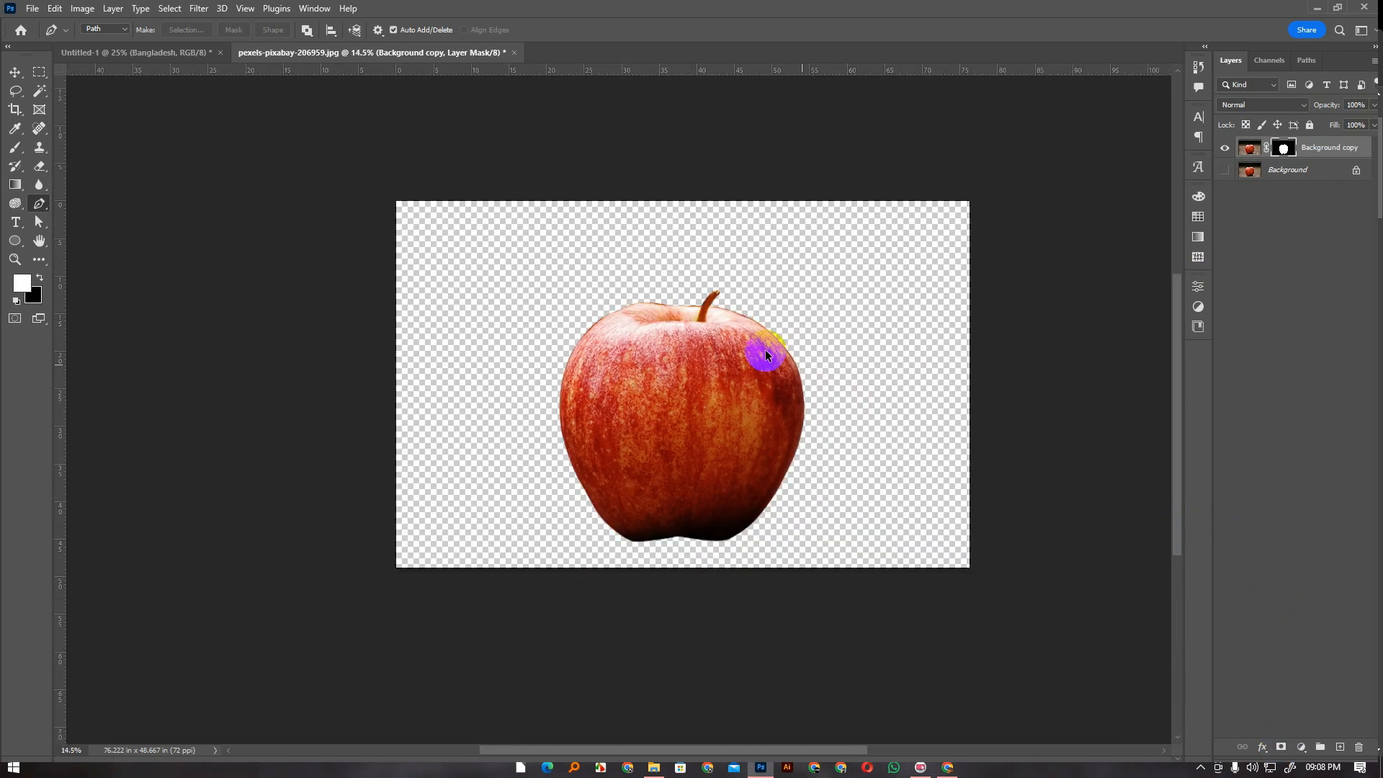
key(v)
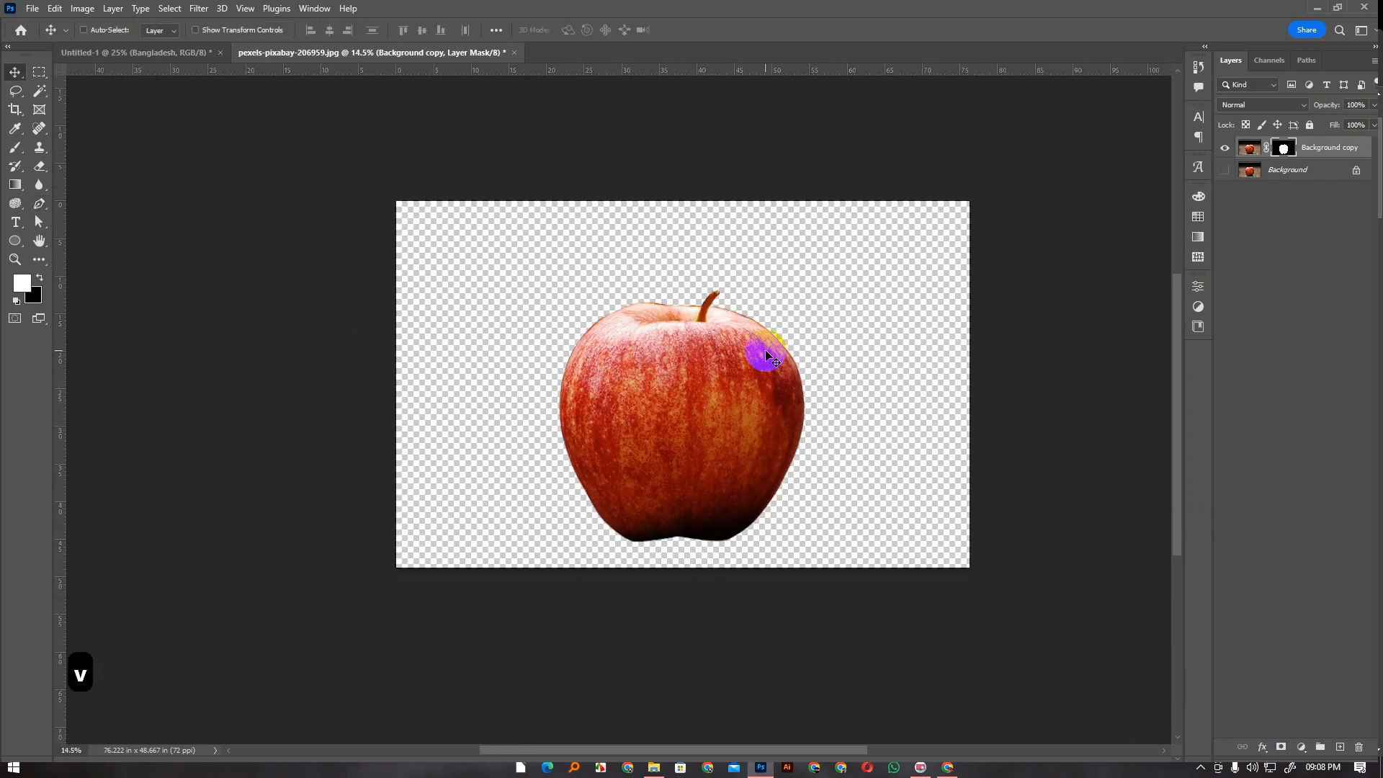
drag(739, 475, 734, 417)
drag(753, 343, 684, 391)
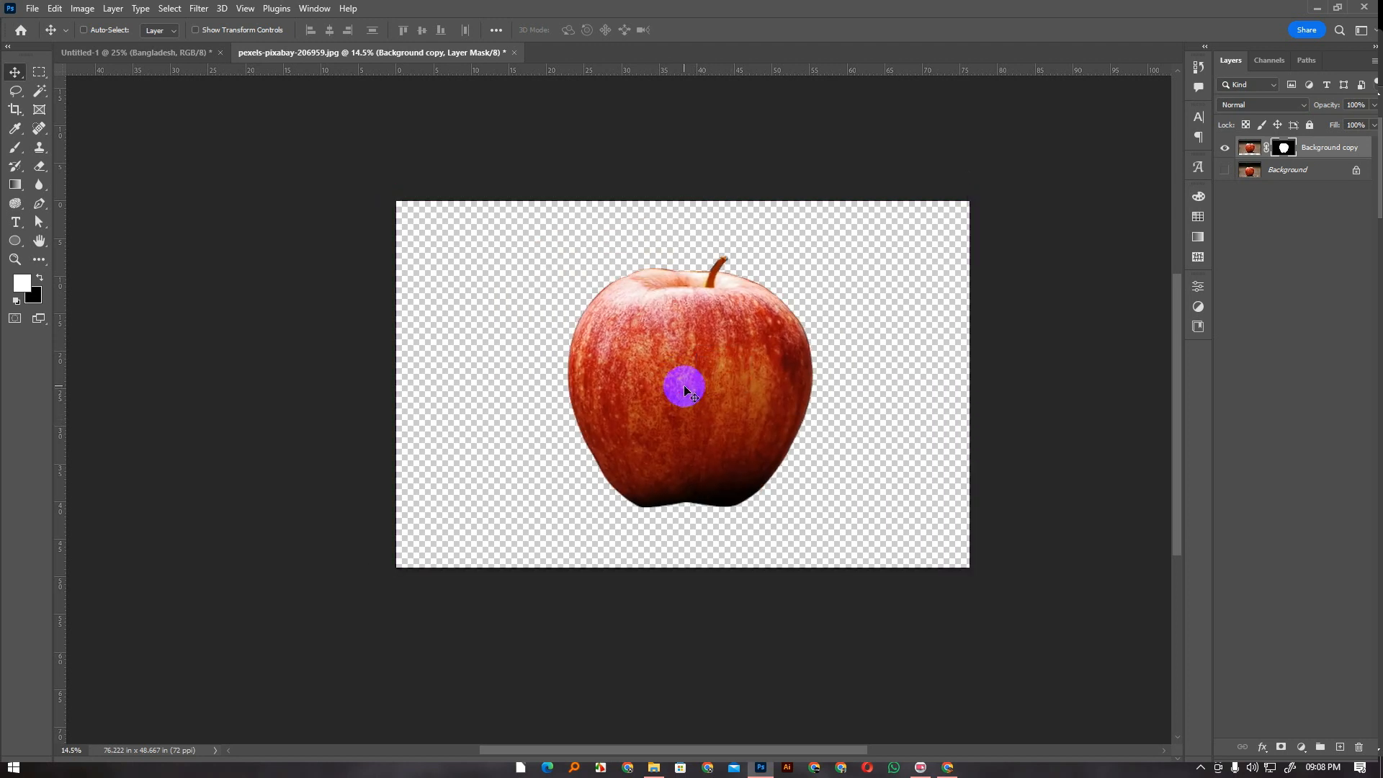
key(ctrl+z)
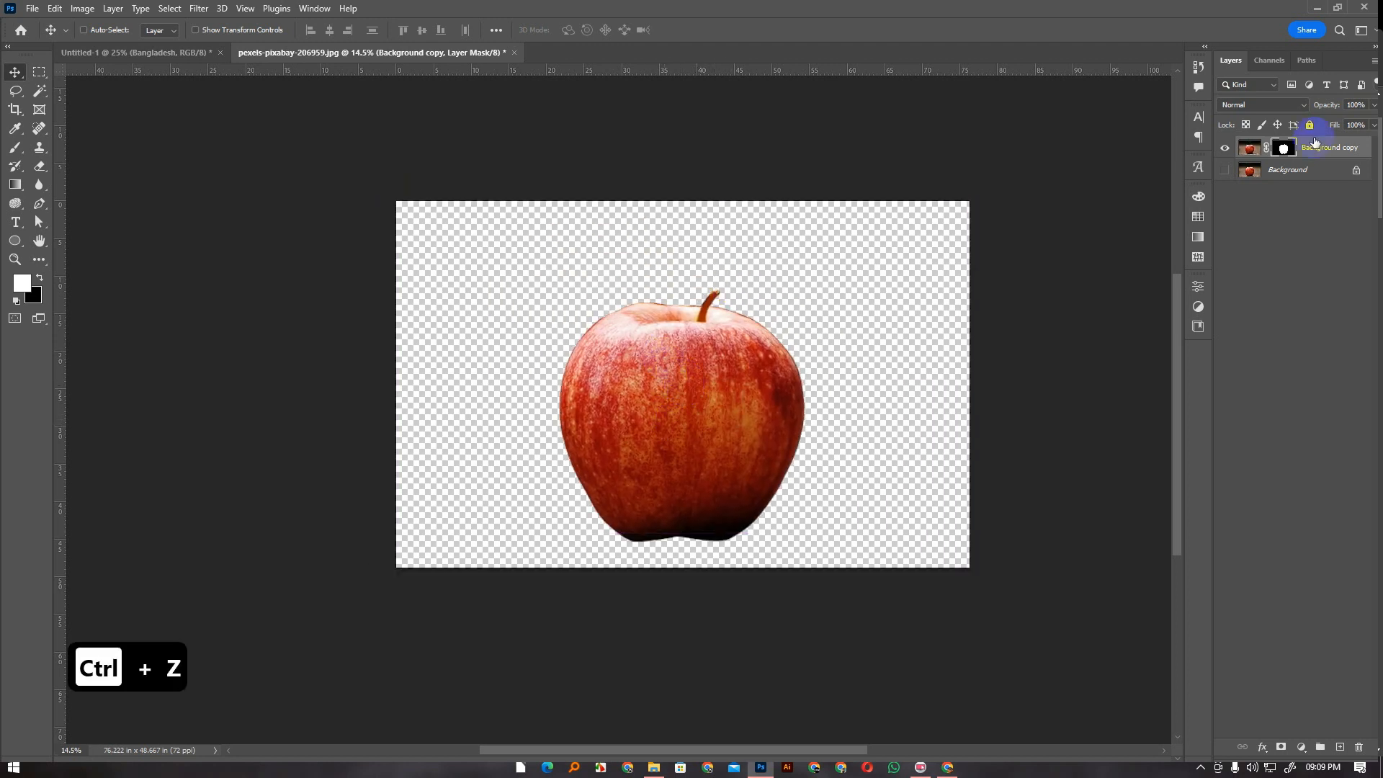
click(664, 392)
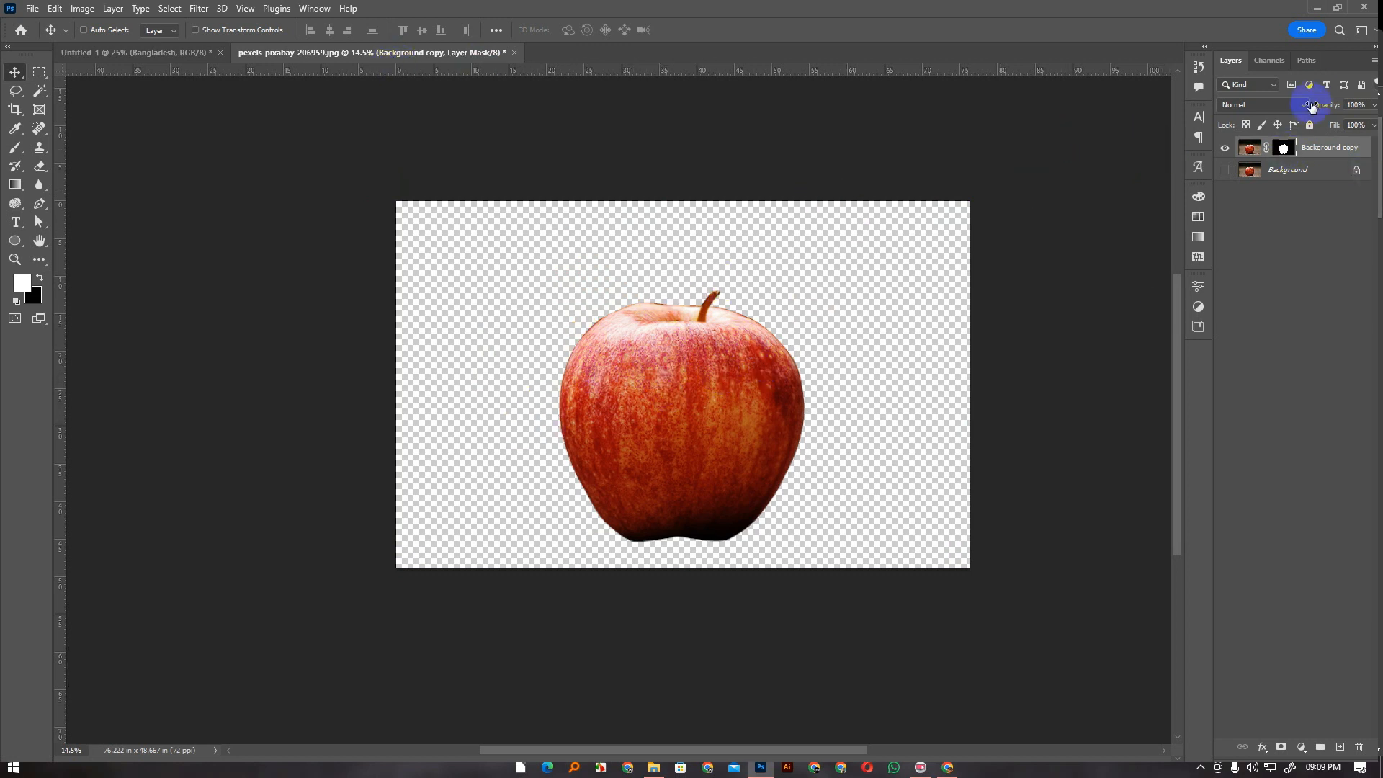
Select the saved Path 1 so the apple's outline is displayed over the cut-out
click(1306, 61)
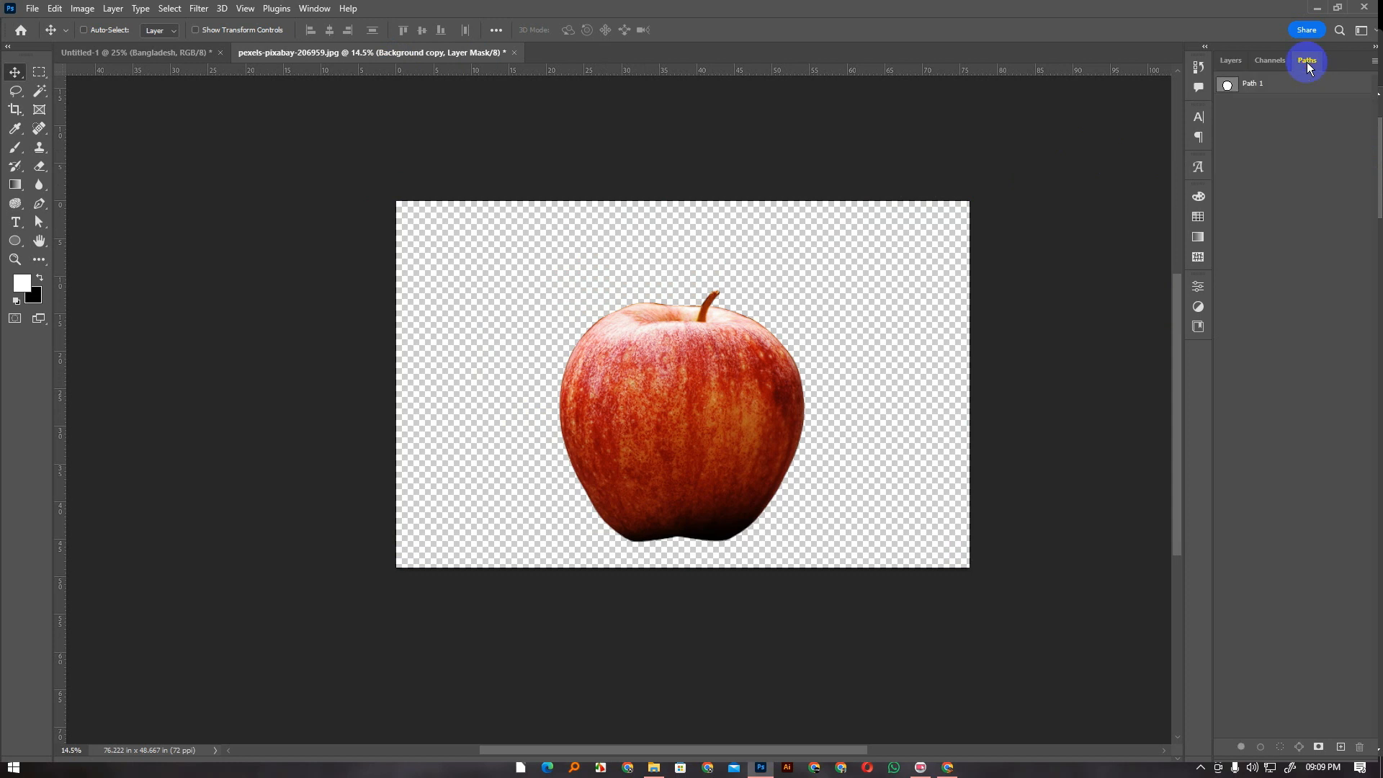
click(1228, 87)
scroll(650, 306, up, 3)
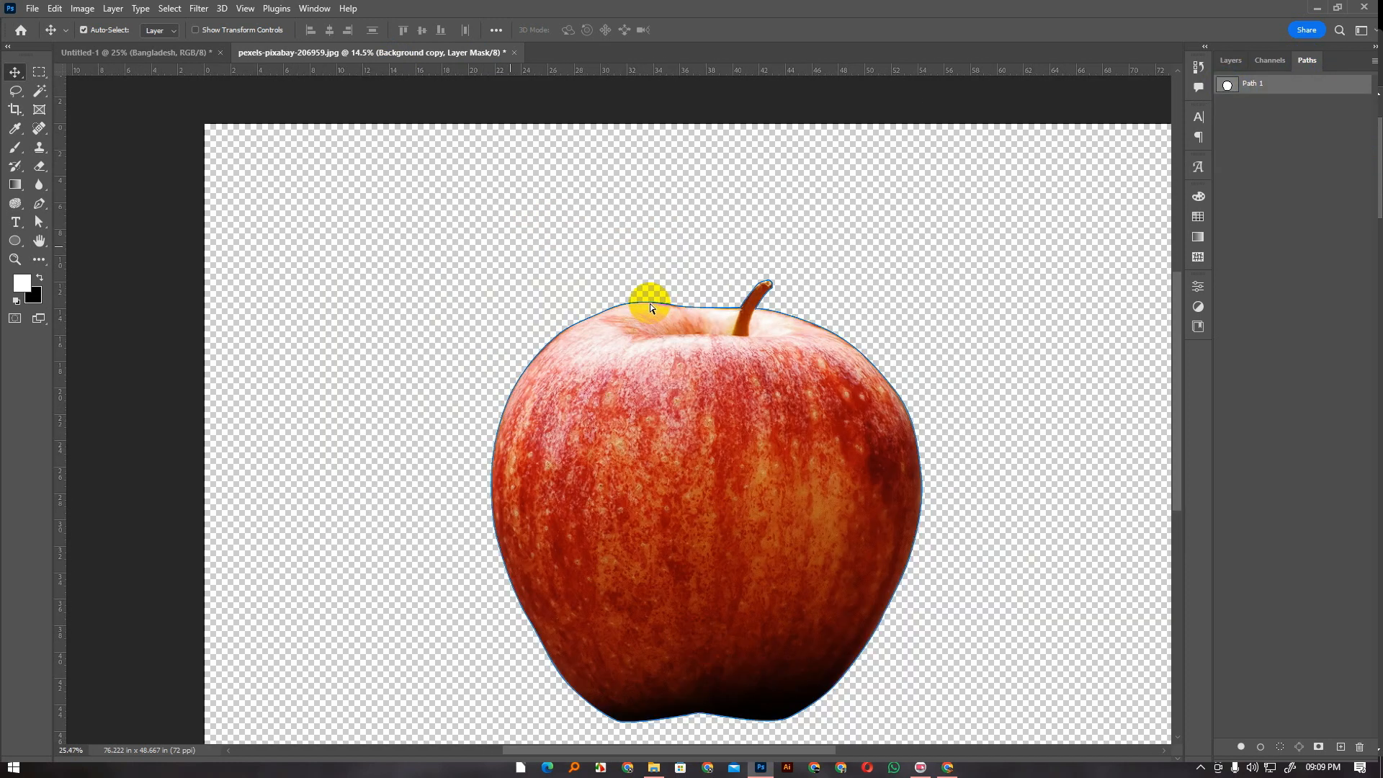
click(1213, 84)
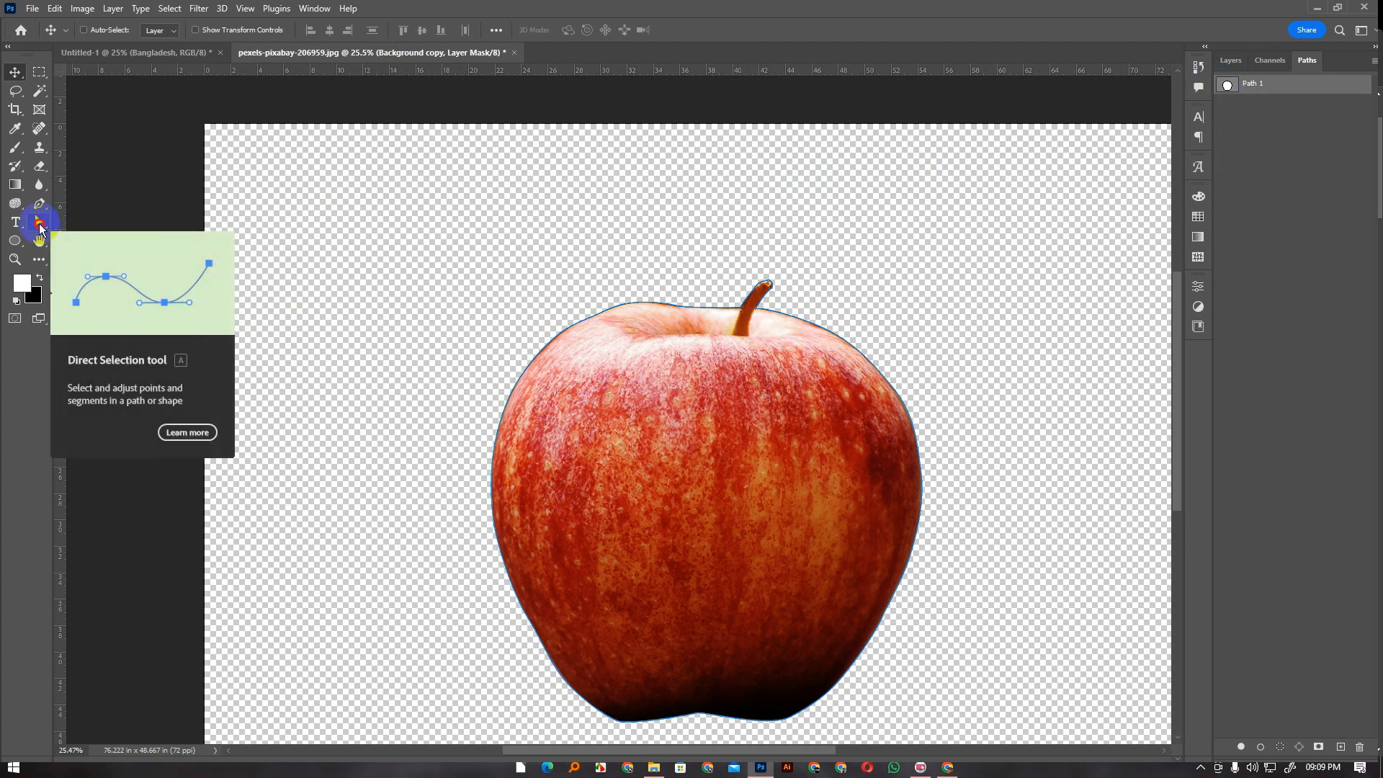
Select the anchor on the apple's upper-left shoulder with the Direct Selection tool and adjust the path's curve there
click(44, 228)
click(562, 337)
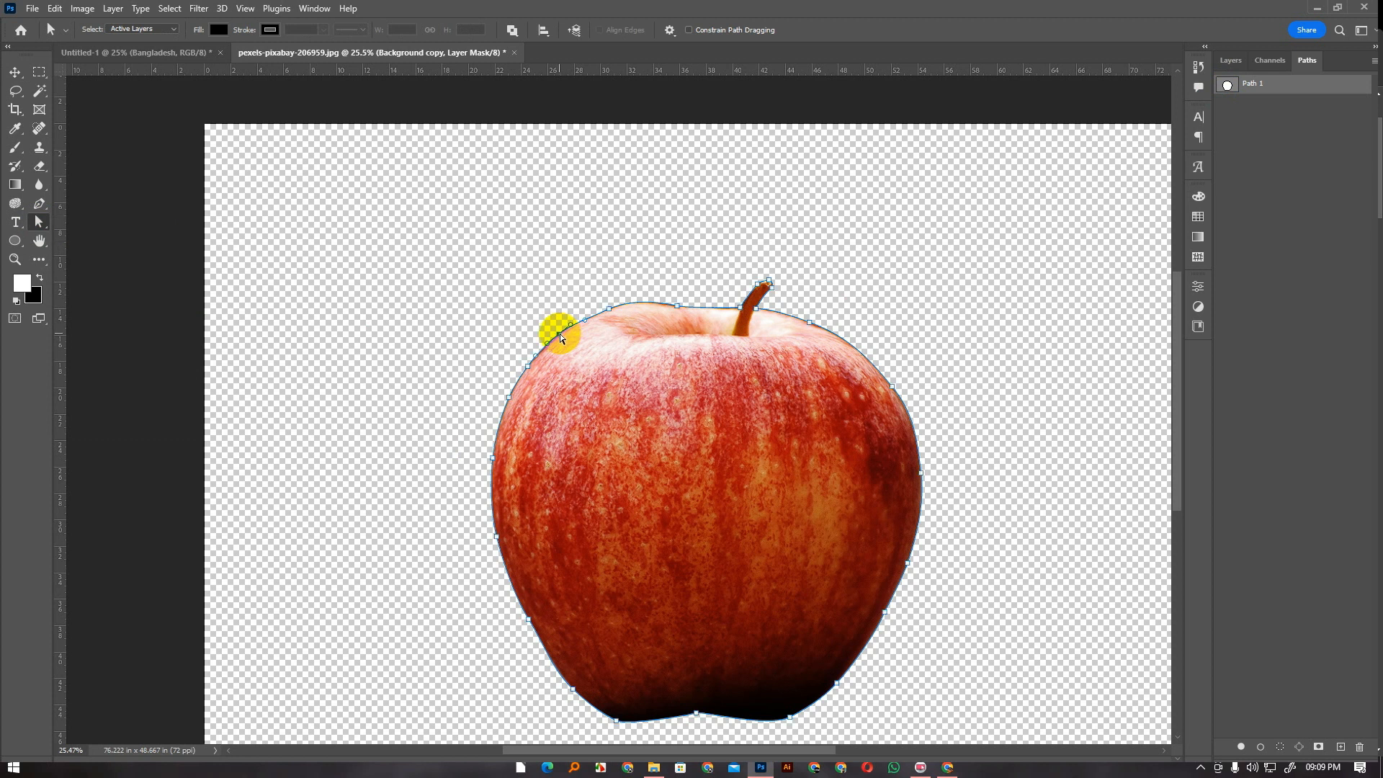
scroll(559, 331, up, 5)
drag(551, 333, 582, 318)
scroll(665, 350, down, 5)
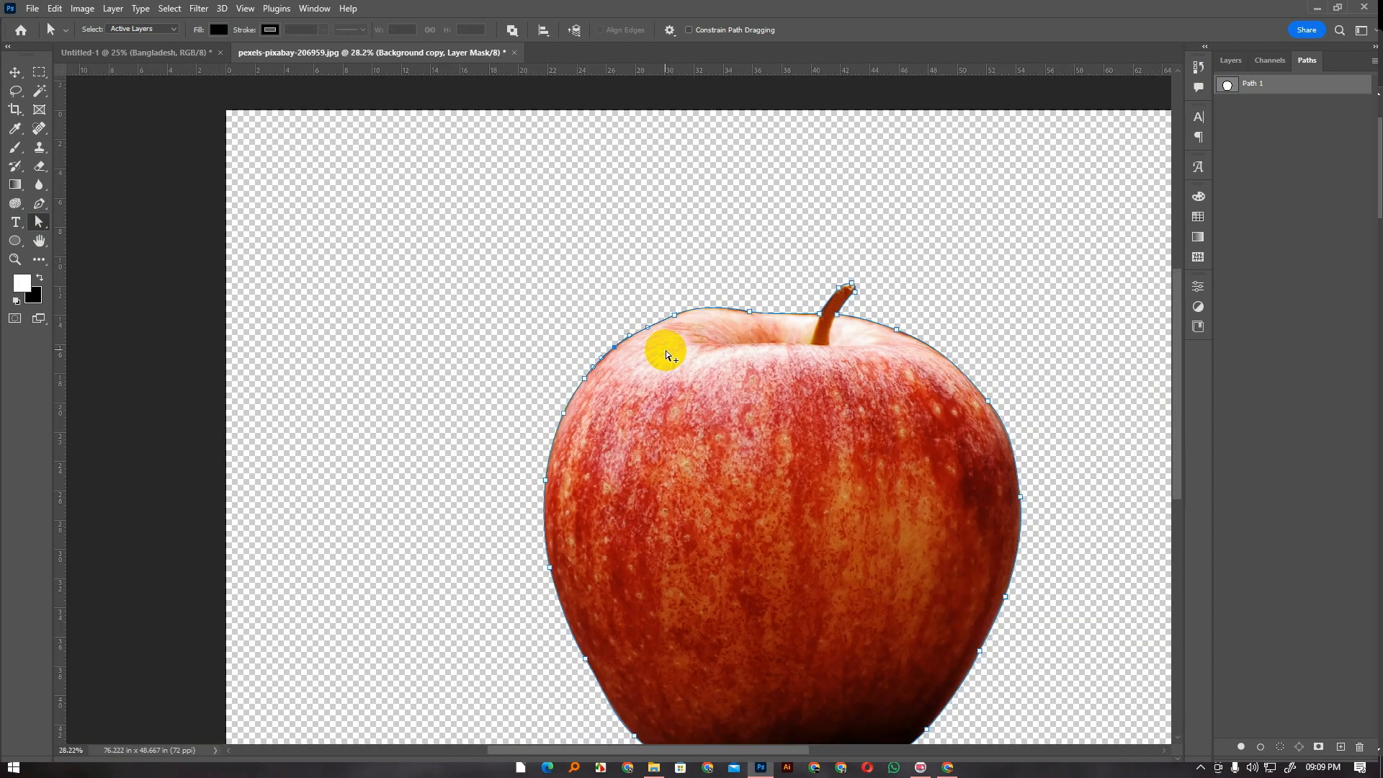
key(ctrl+0)
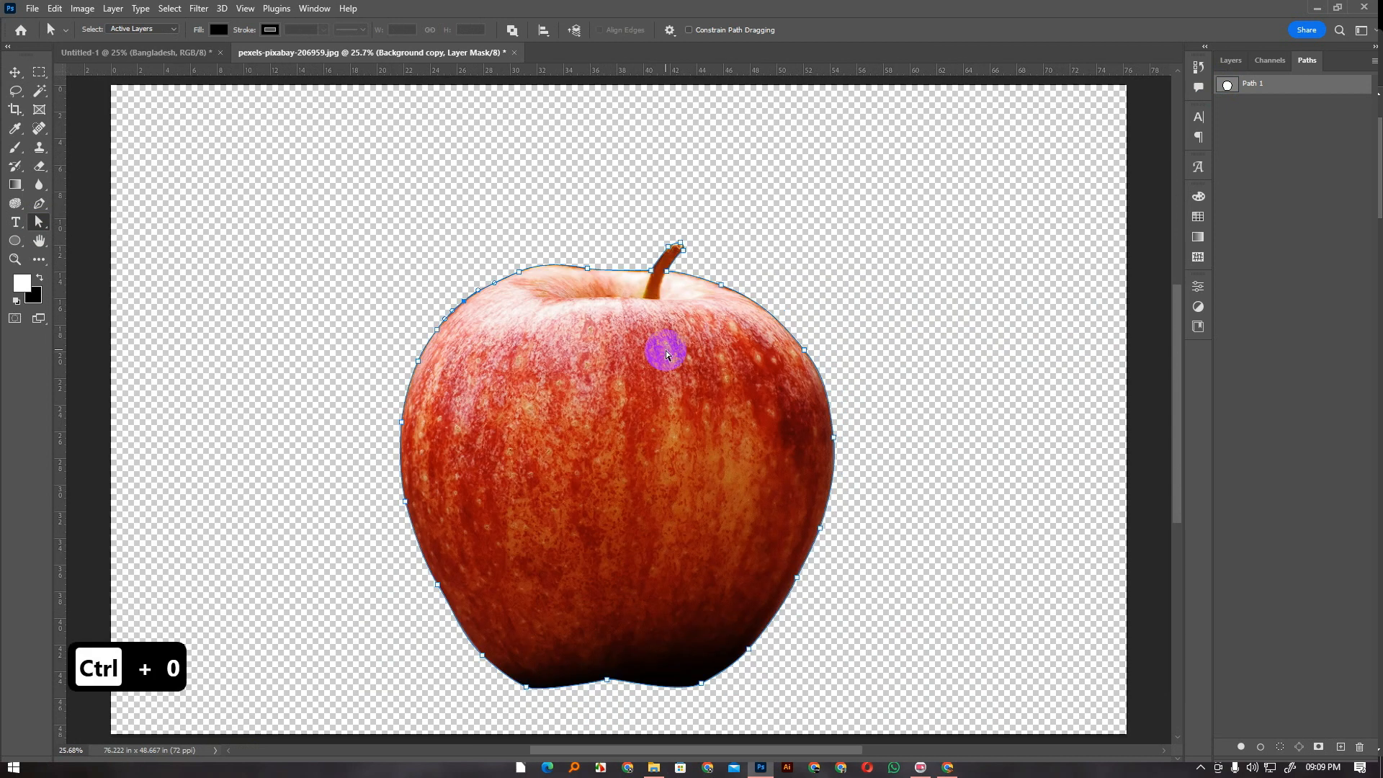
scroll(666, 353, up, 10)
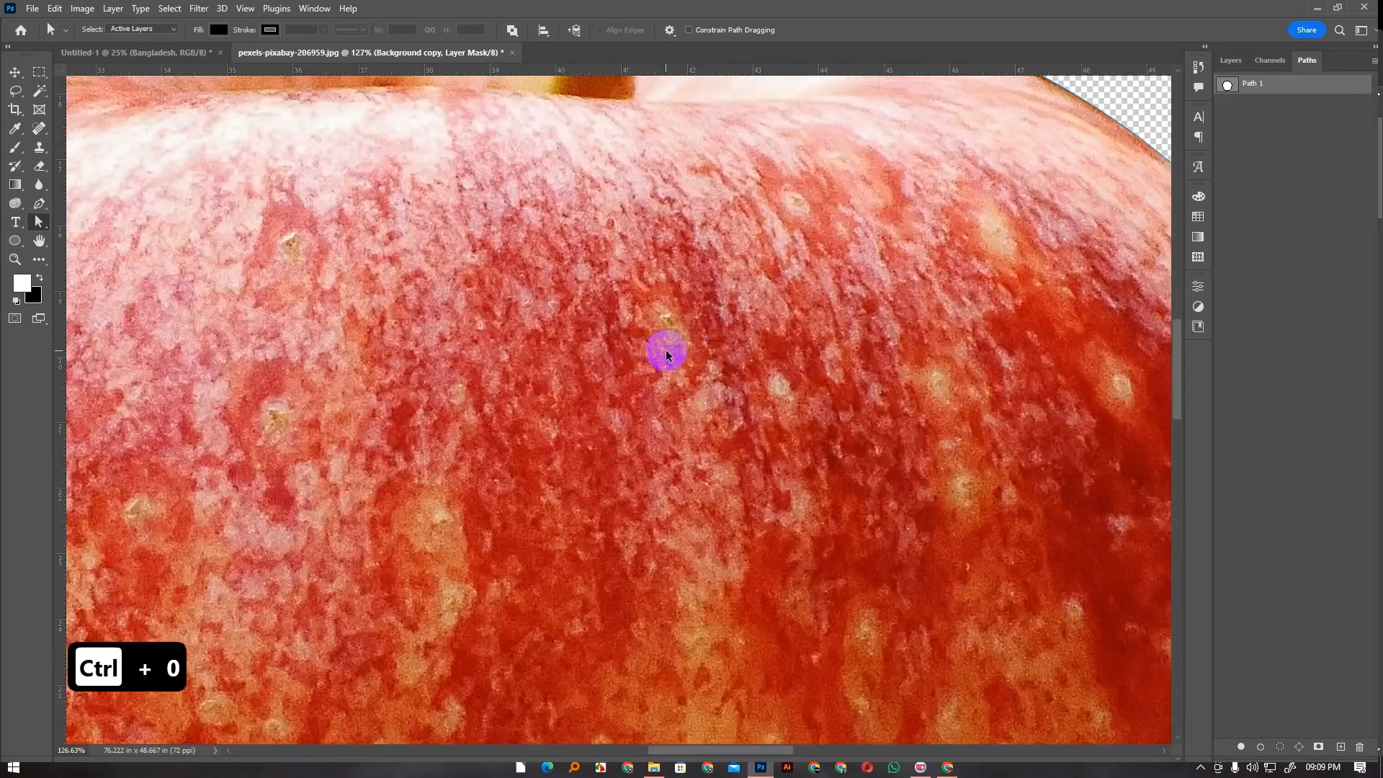
key(ctrl+0)
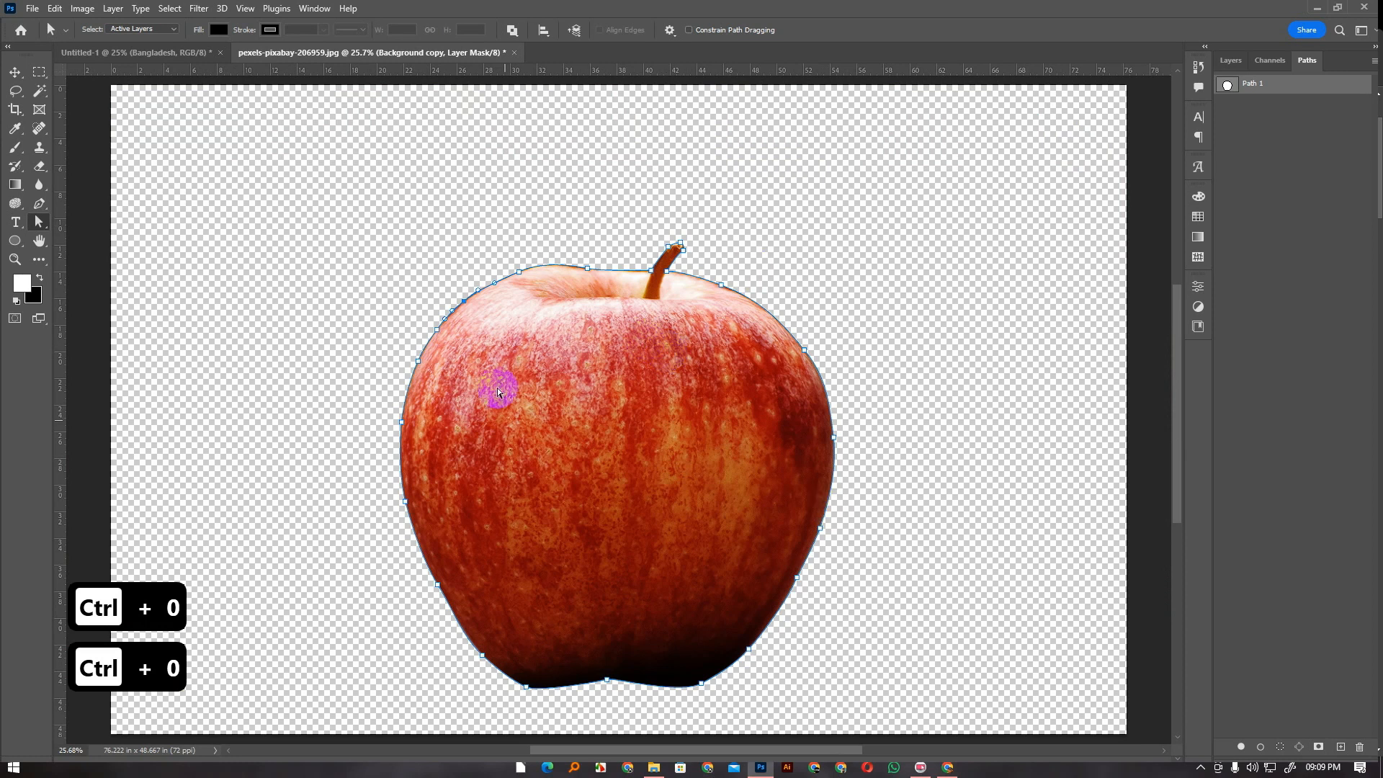
scroll(784, 456, down, 8)
scroll(784, 461, down, 4)
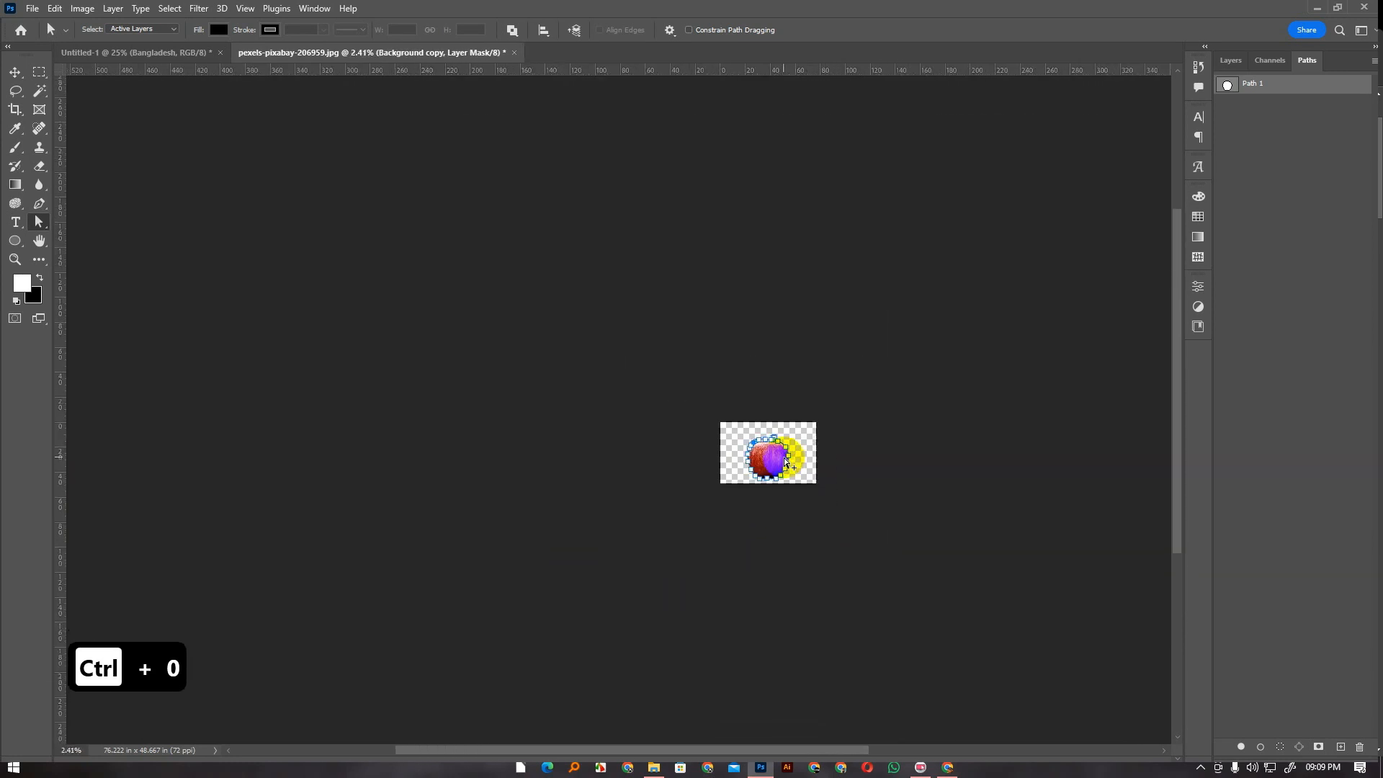
key(ctrl+0)
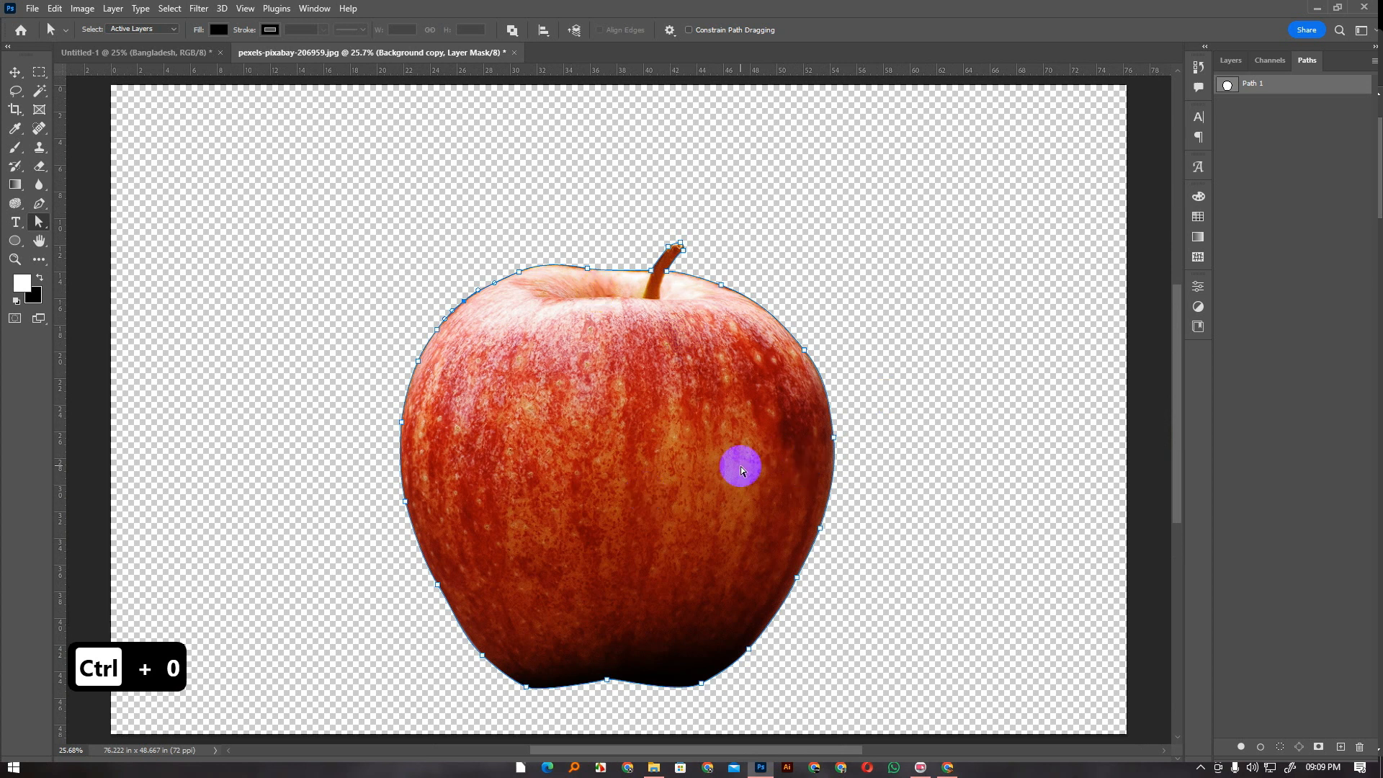
Switch to the Move tool, select the Background copy layer and deselect Path 1 to hide its outline around the apple
key(v)
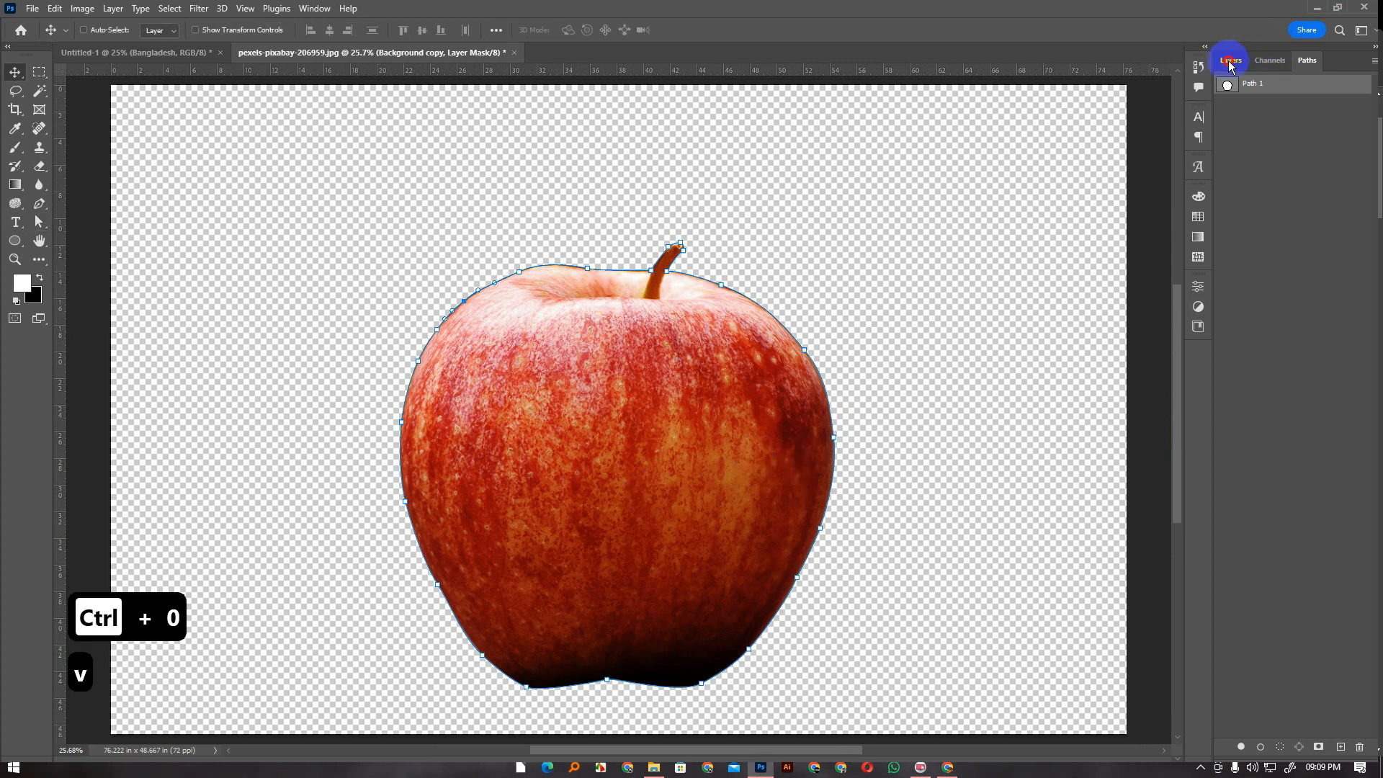
click(1228, 60)
click(491, 539)
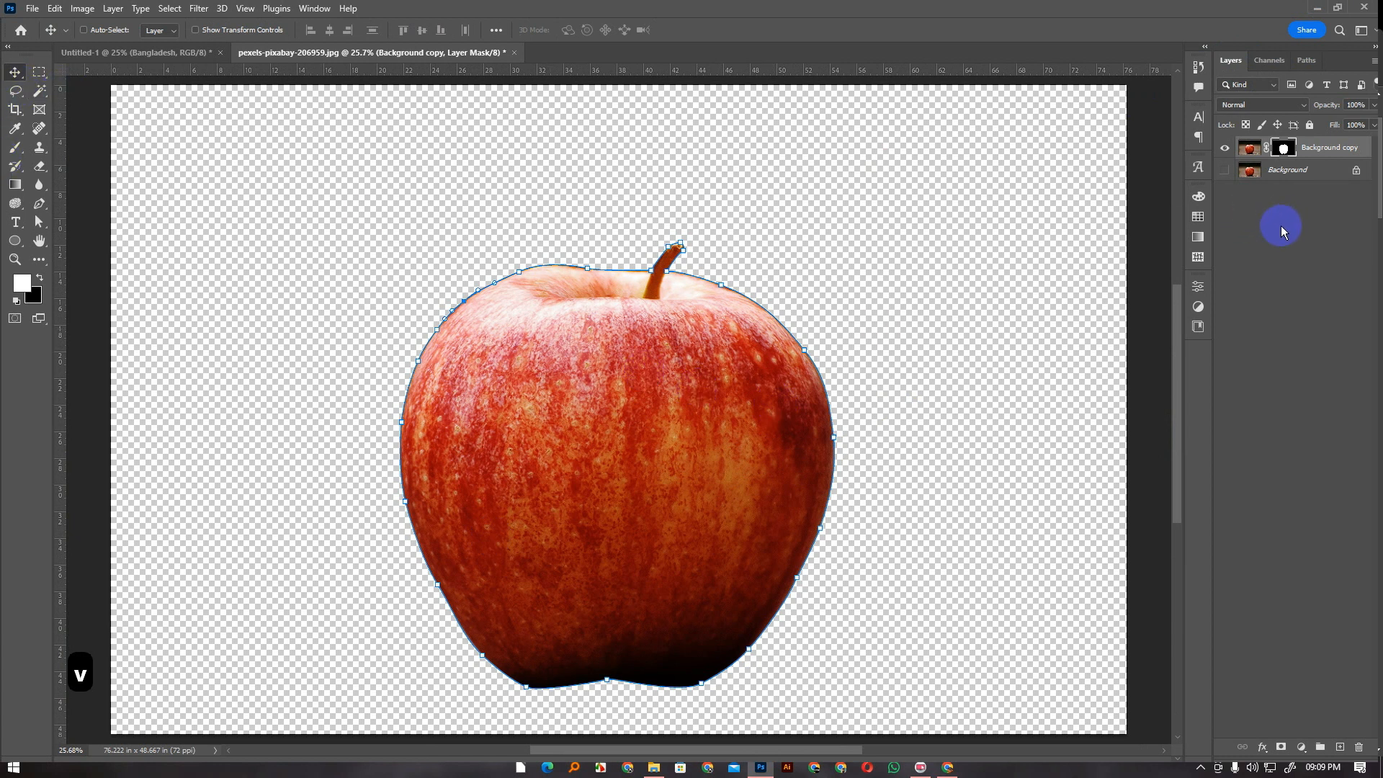
click(642, 455)
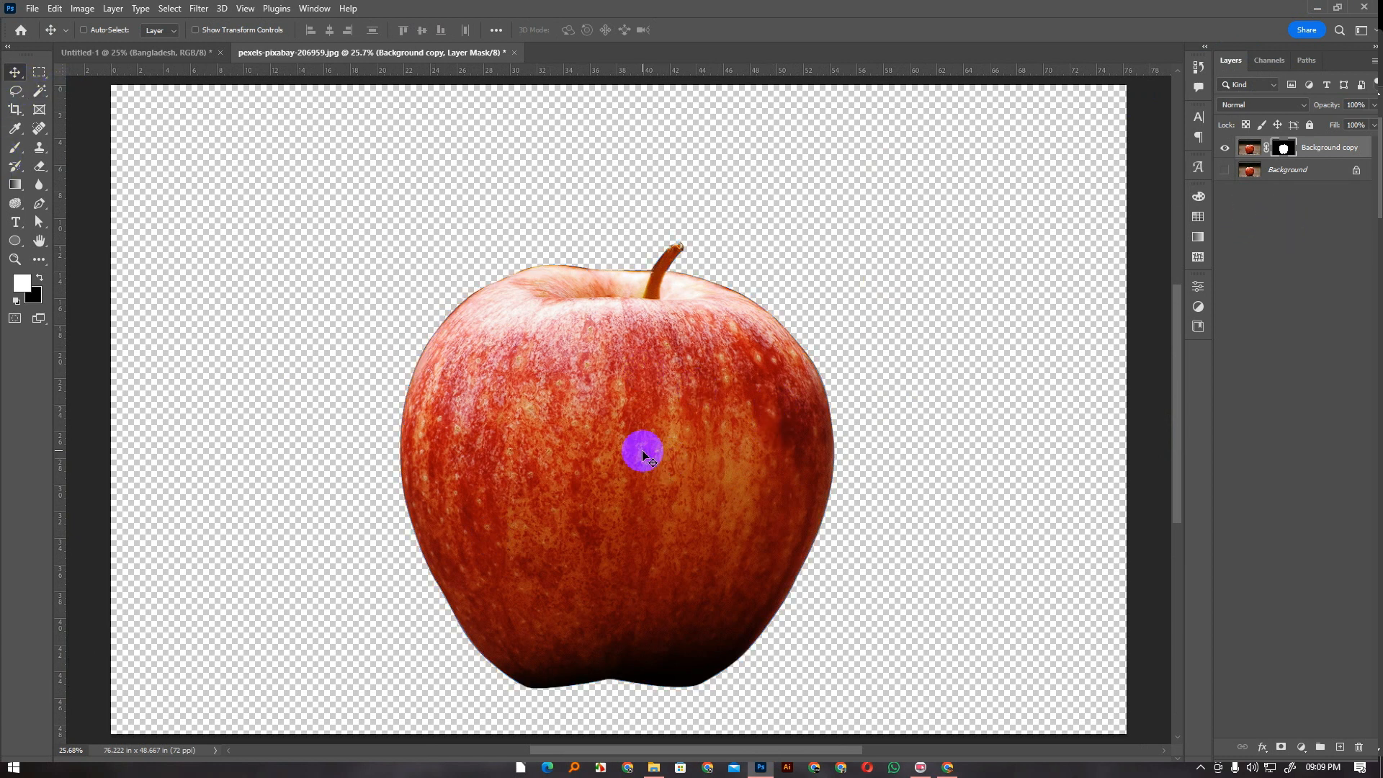
click(1246, 267)
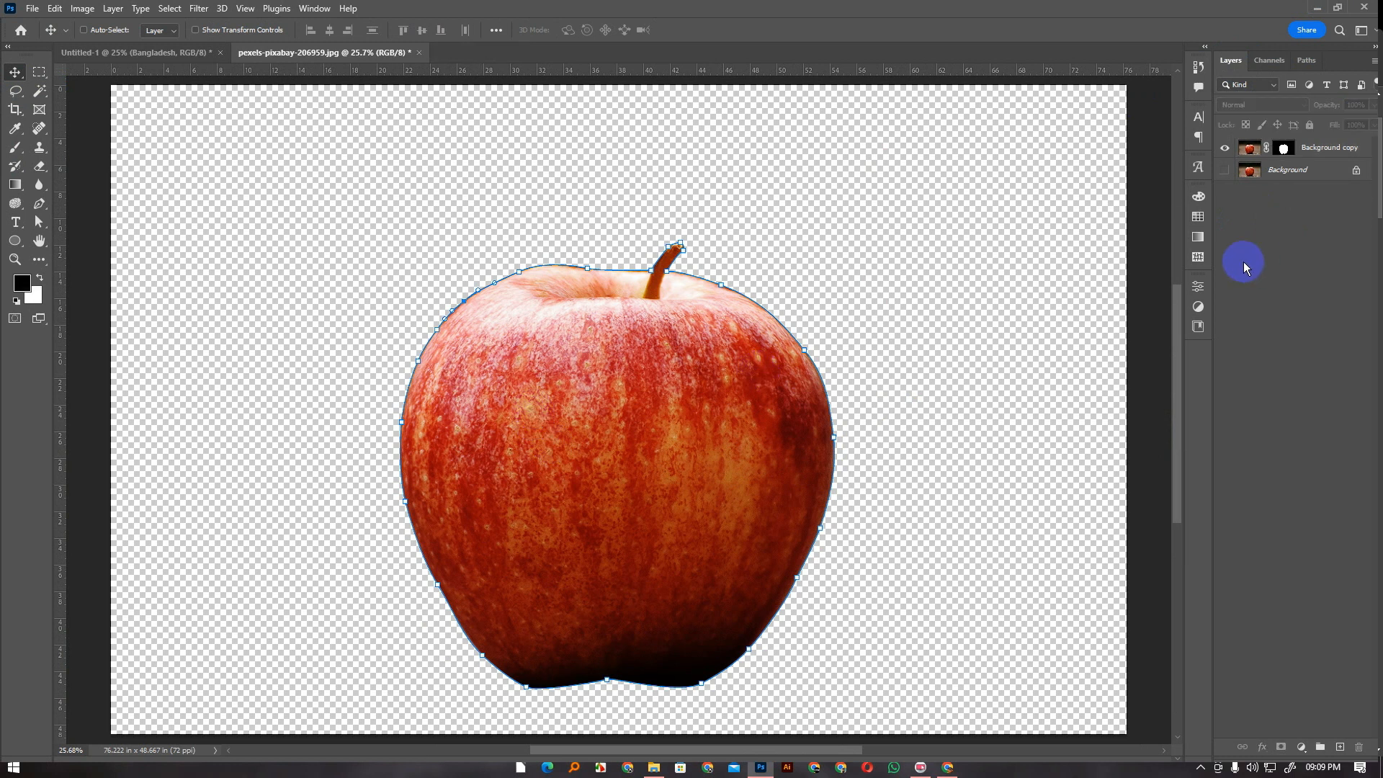
click(1325, 147)
click(1306, 60)
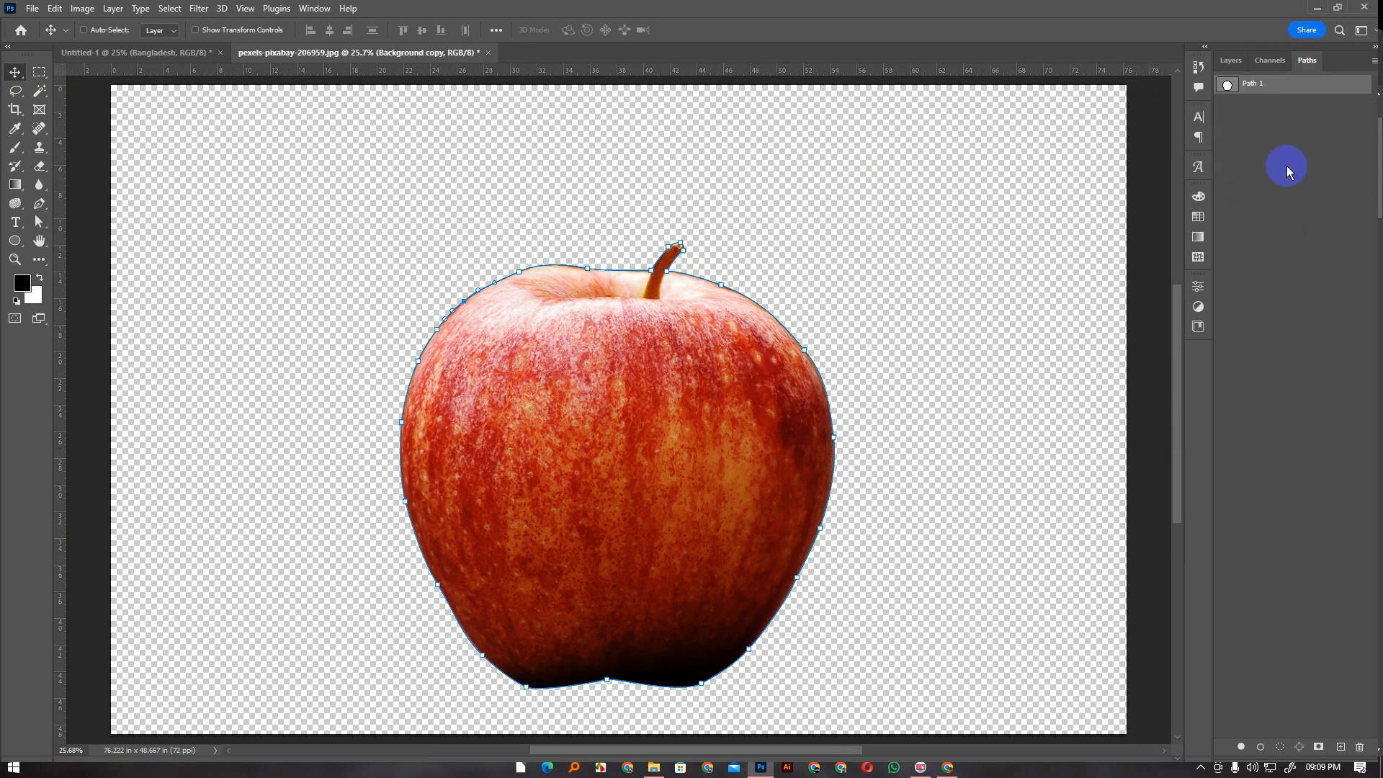
click(1255, 187)
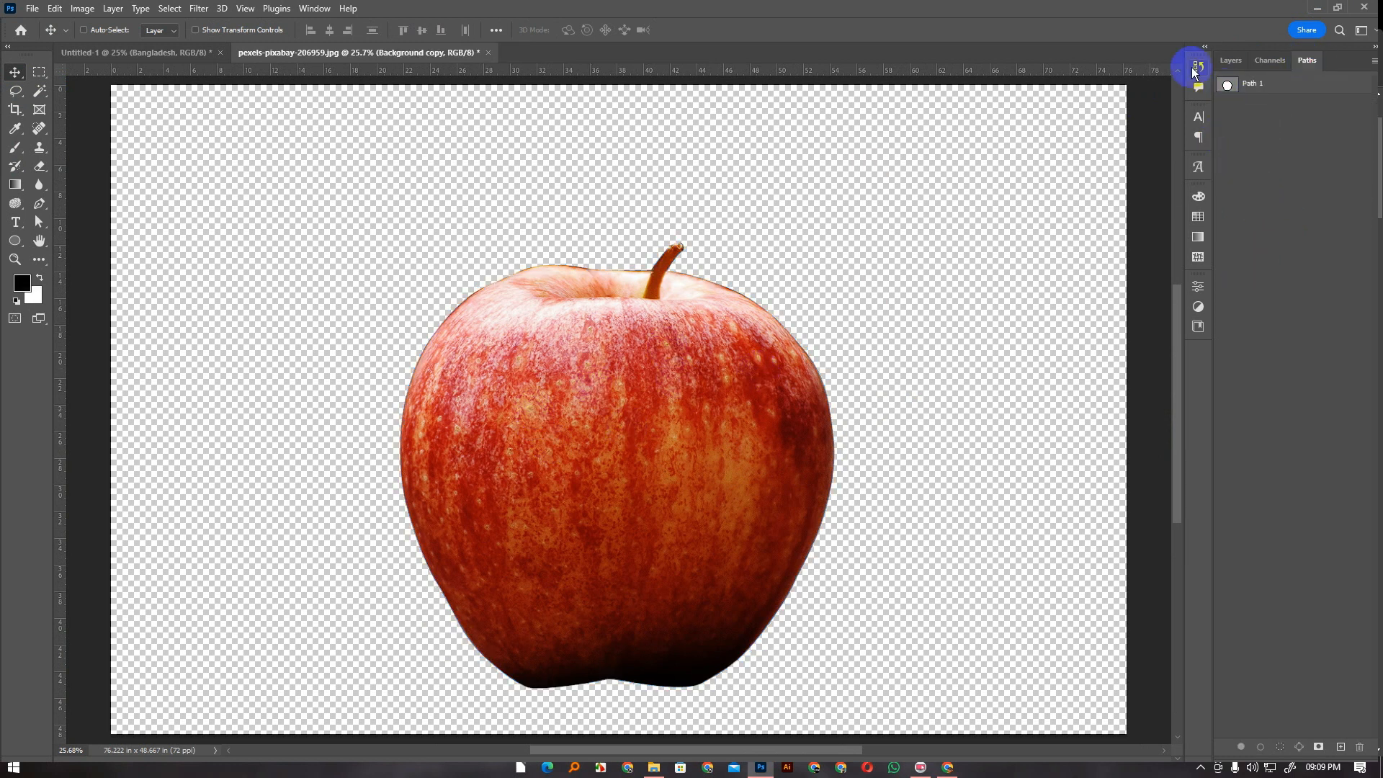
Display the Path 1 outline over the cut-out again, and hide it by deselecting the path
click(1238, 85)
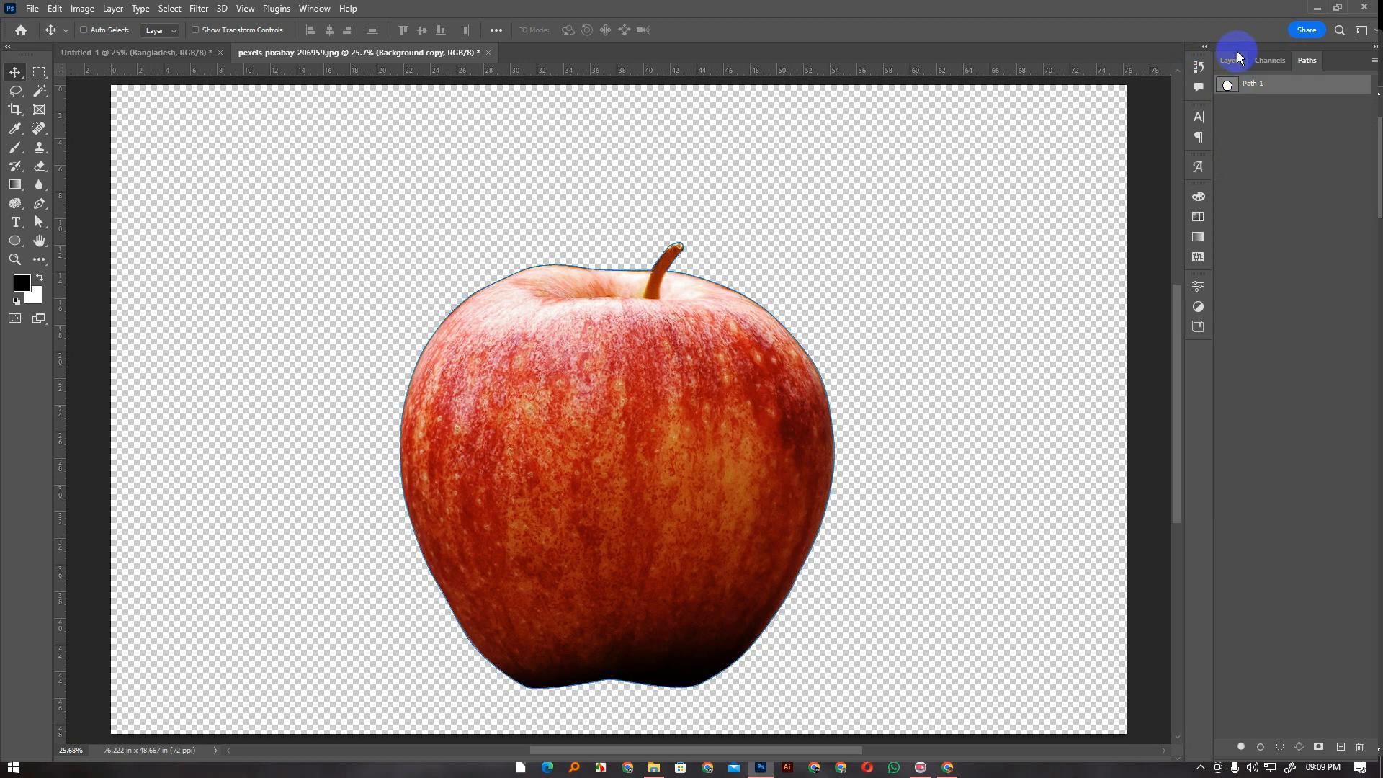
click(1231, 60)
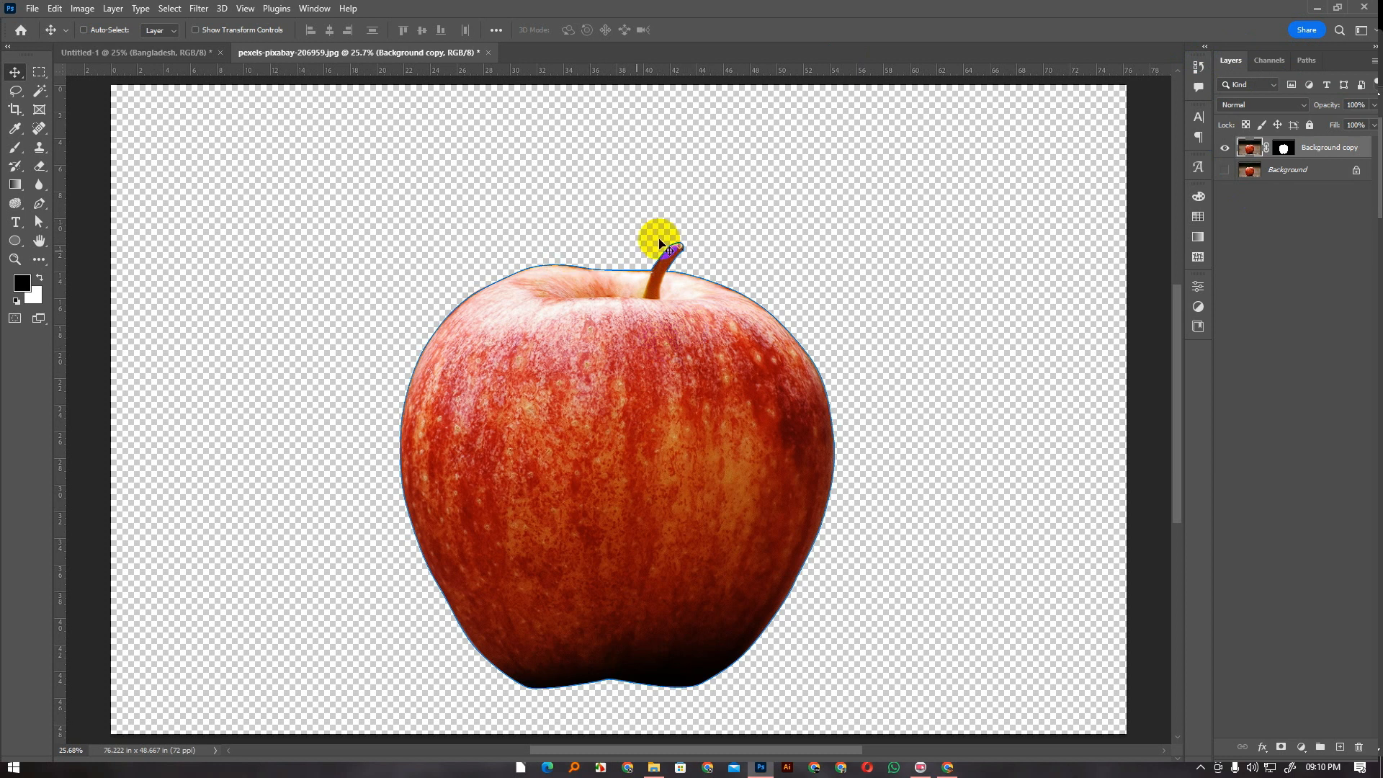
click(1316, 63)
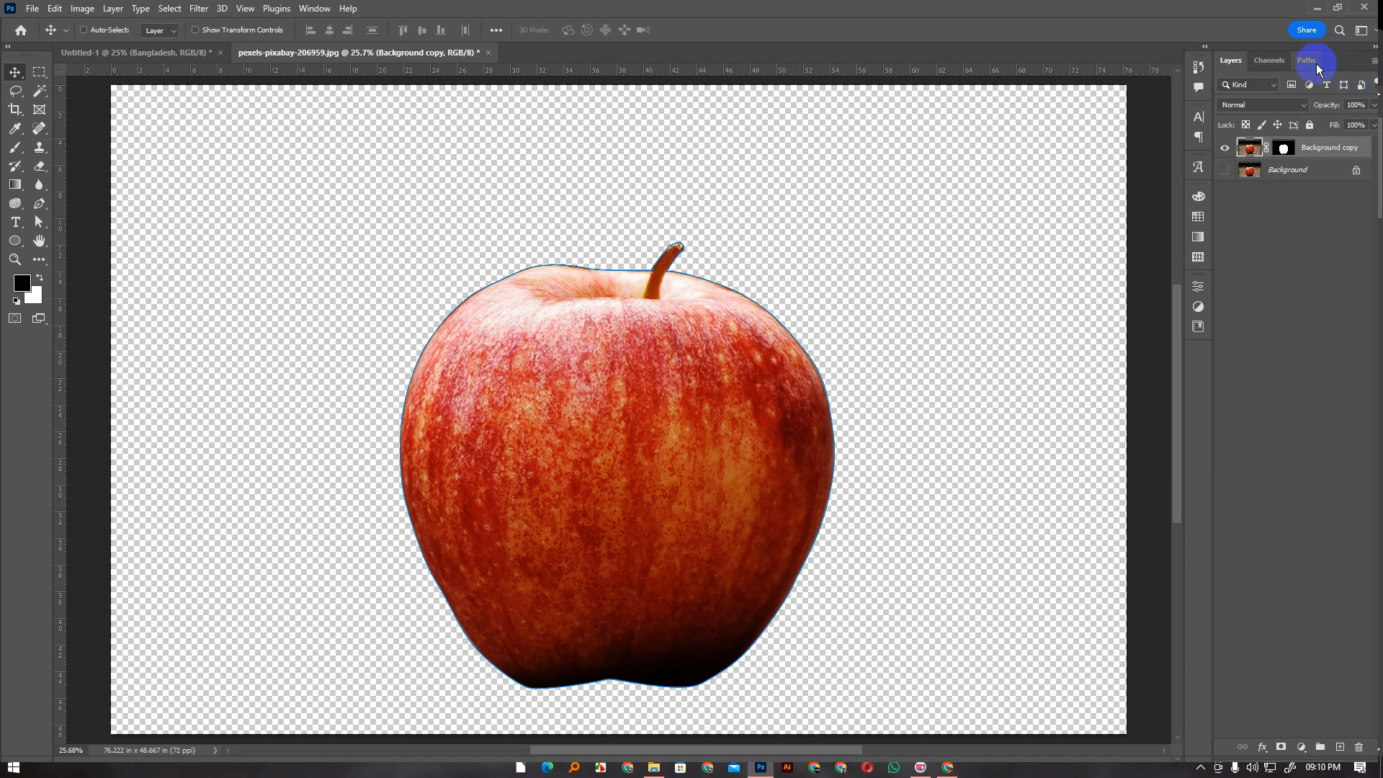
click(1278, 179)
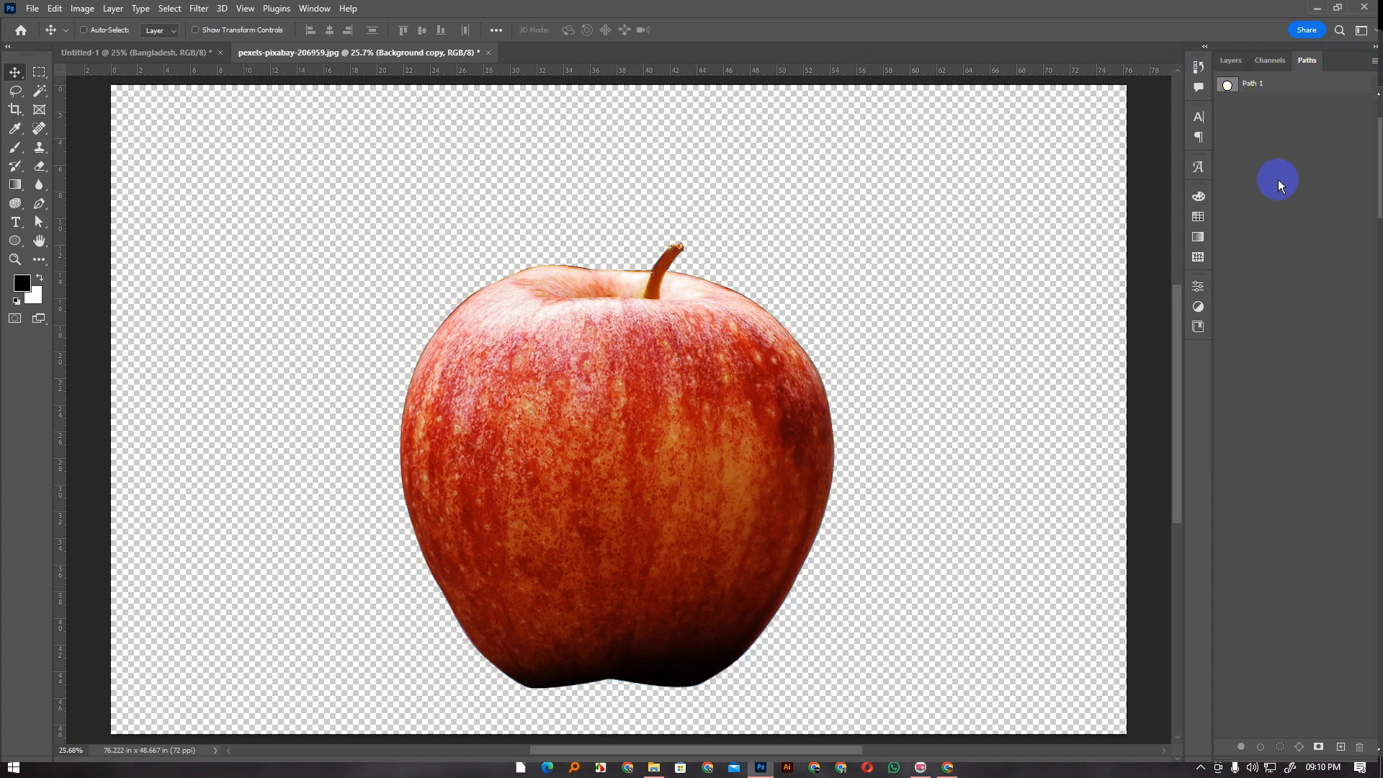
Add a red (#d14354) Solid Color fill layer directly above the Background layer, behind the masked apple
click(1236, 64)
click(1285, 232)
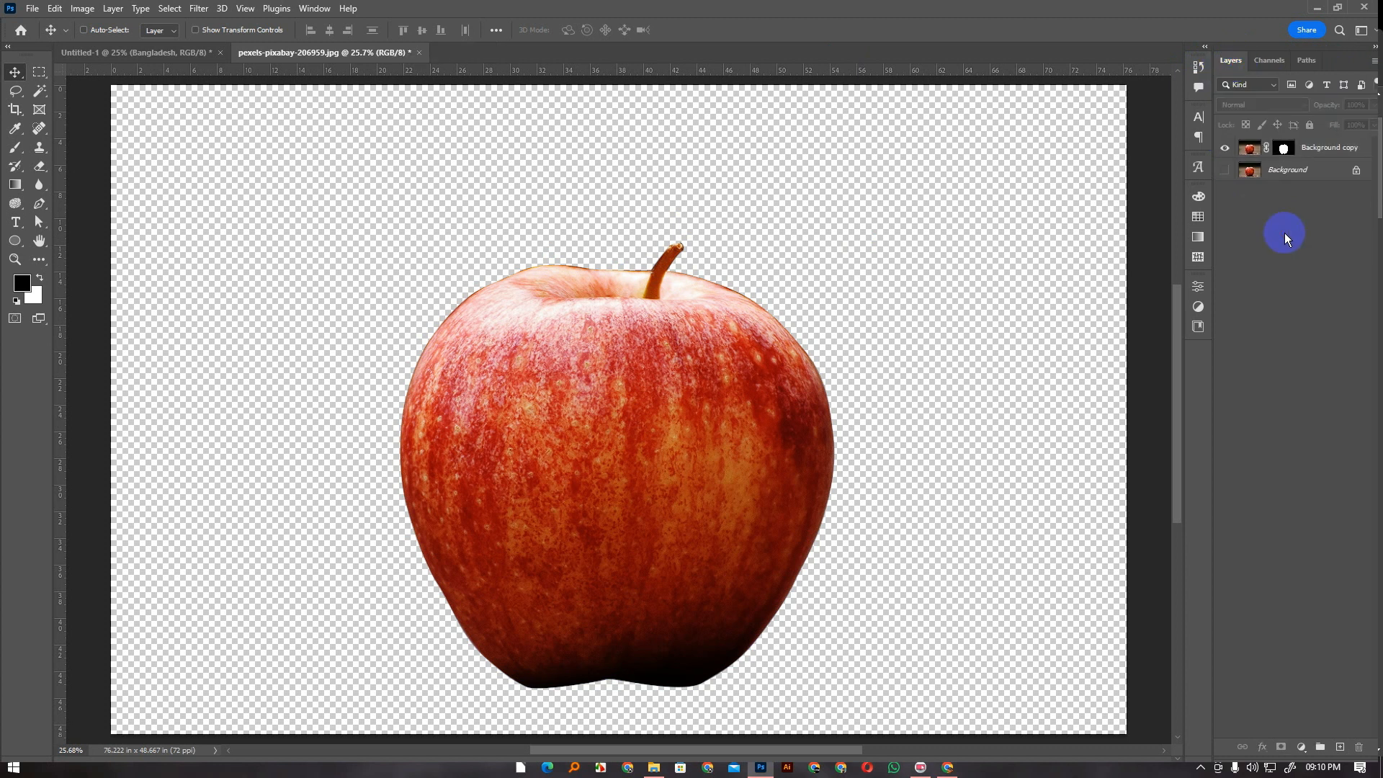
scroll(782, 434, down, 2)
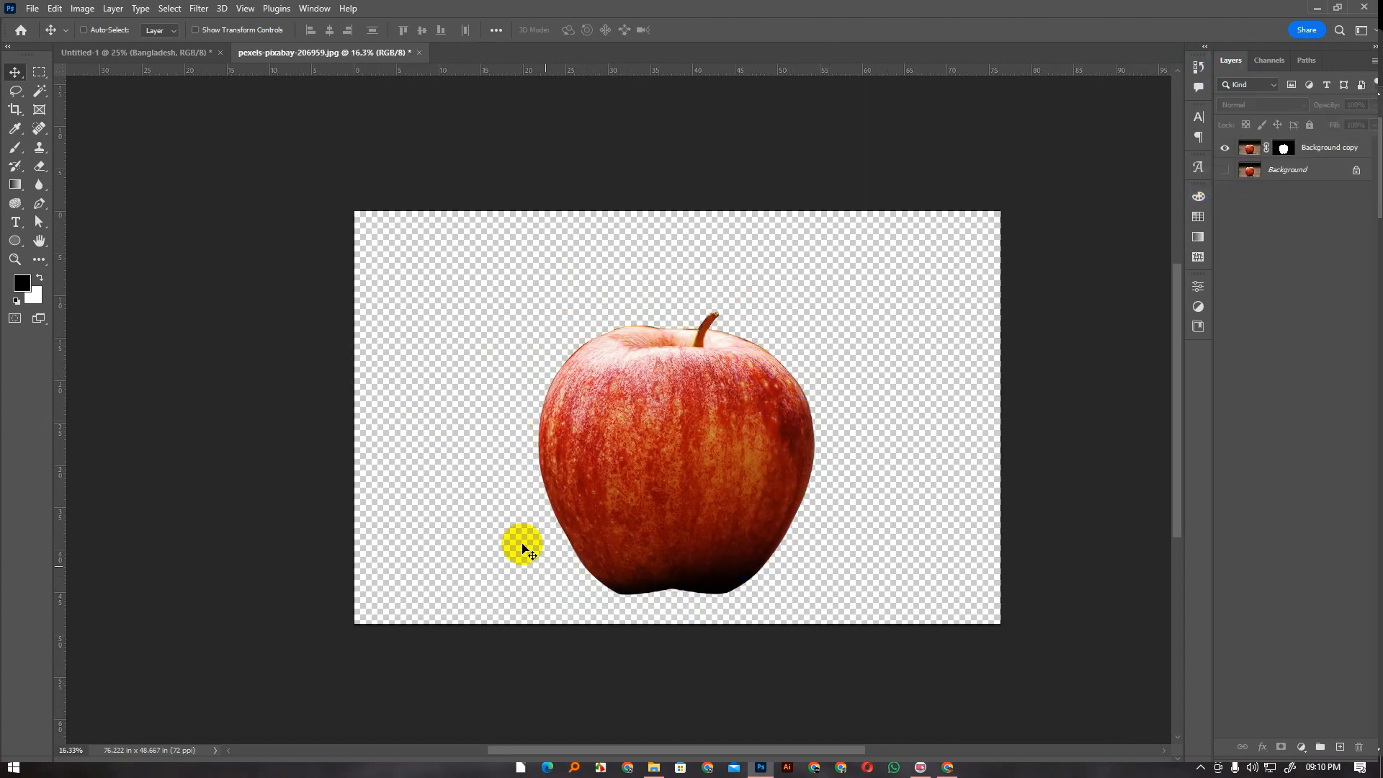
click(1306, 175)
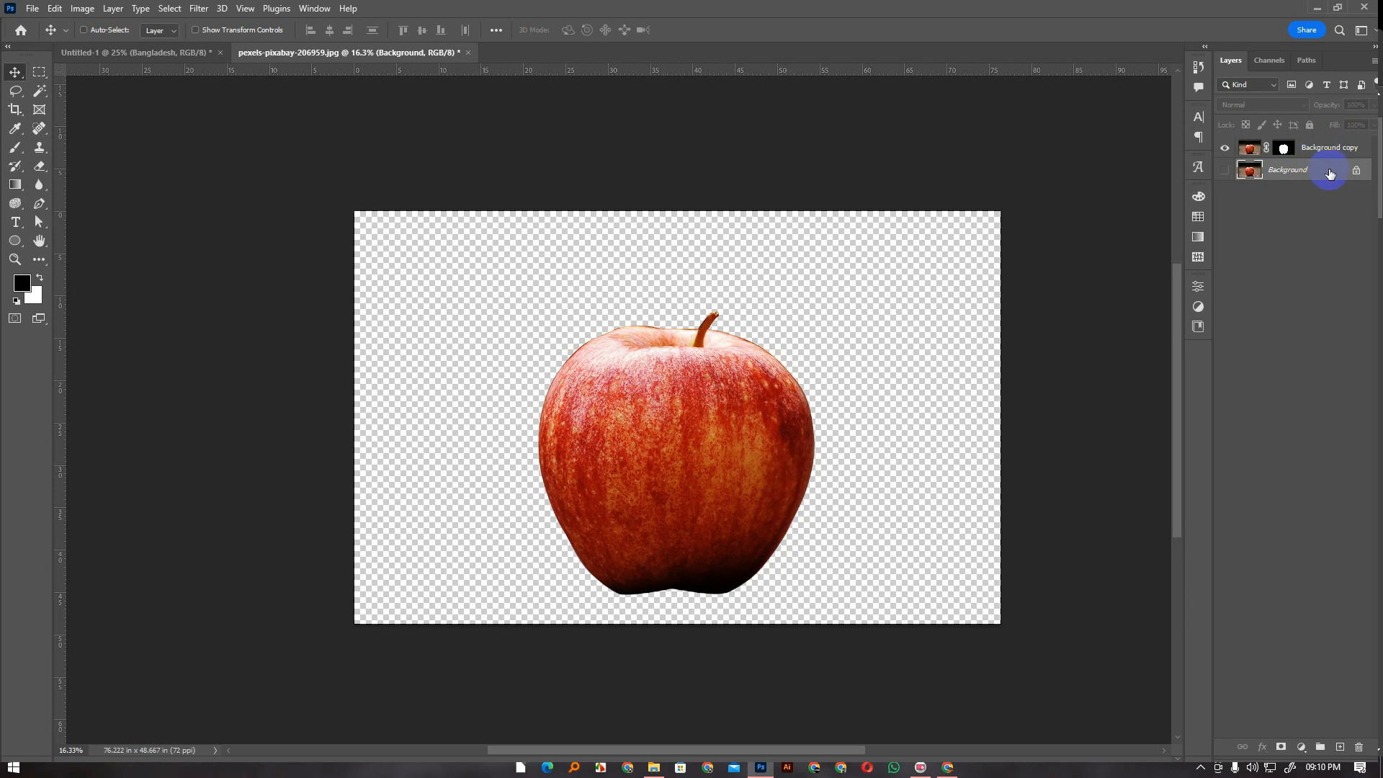
click(1302, 747)
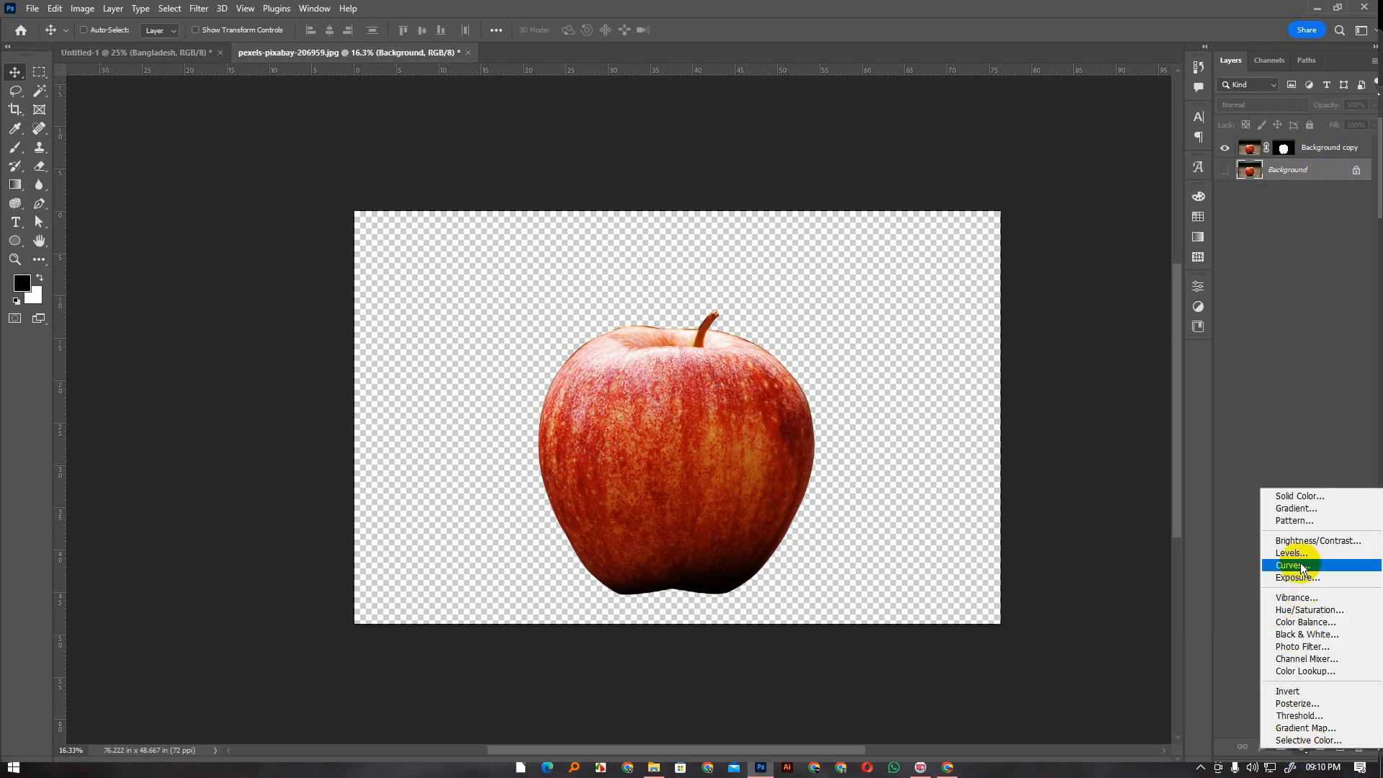
click(1298, 496)
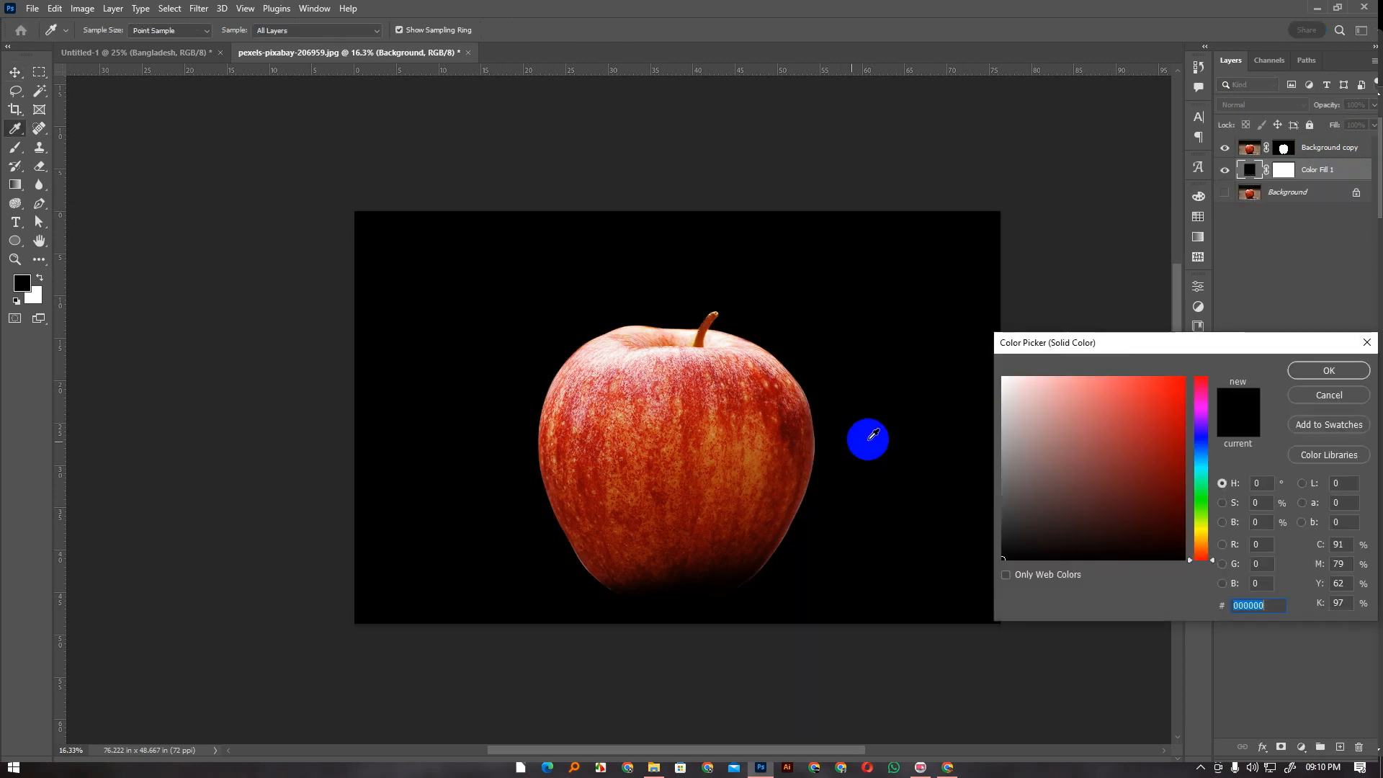
mouse_move(1197, 407)
mouse_down()
mouse_move(1200, 381)
mouse_move(1173, 383)
mouse_move(1119, 457)
mouse_move(1125, 409)
mouse_up()
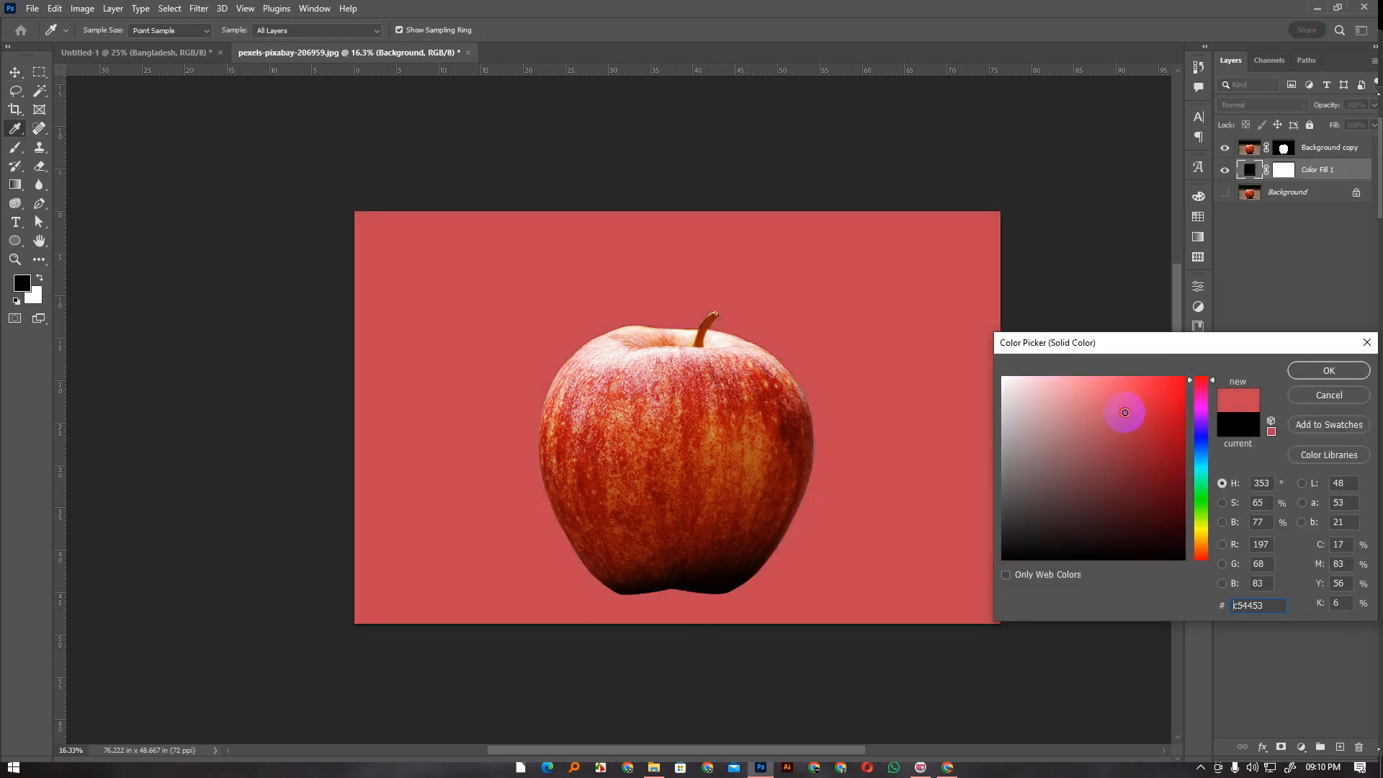
click(1323, 371)
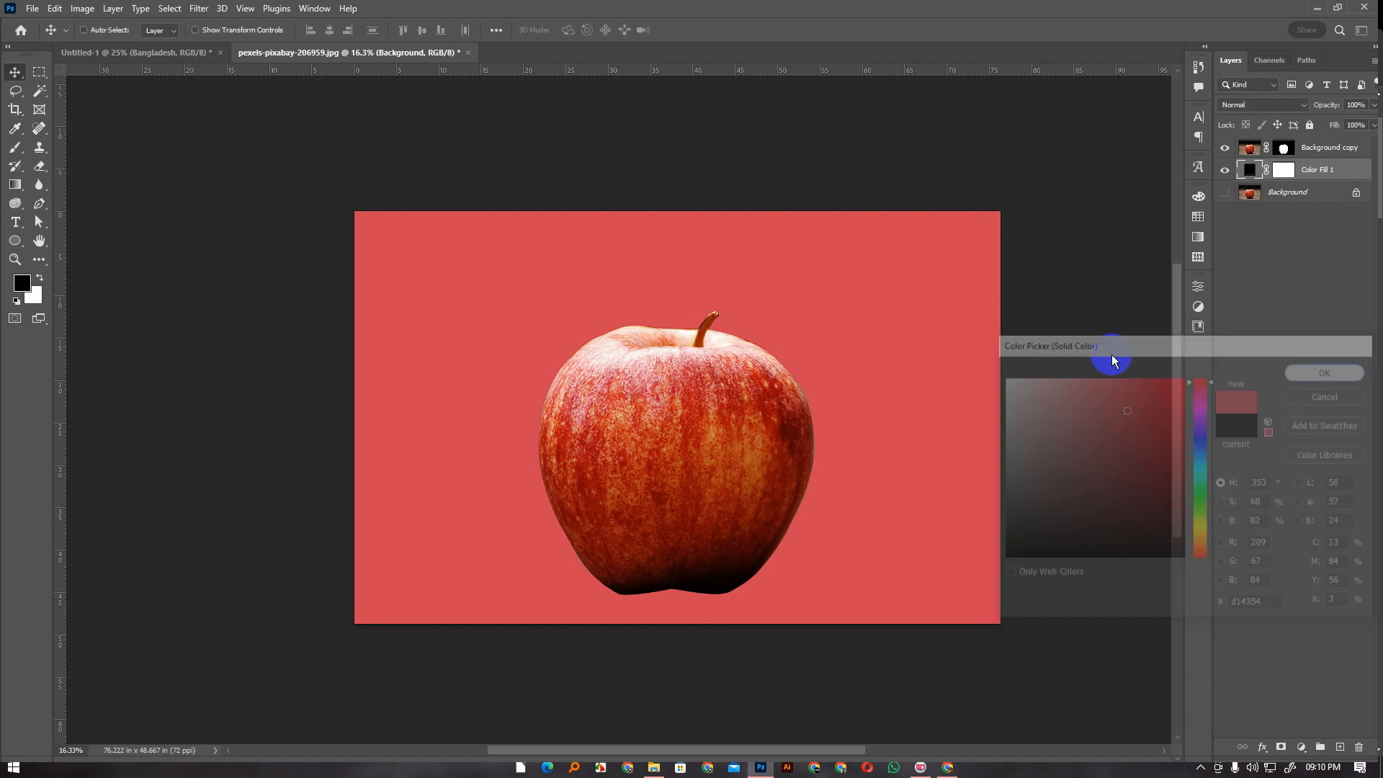
Change the color of the Color Fill 1 layer to white
double_click(1252, 169)
click(1003, 377)
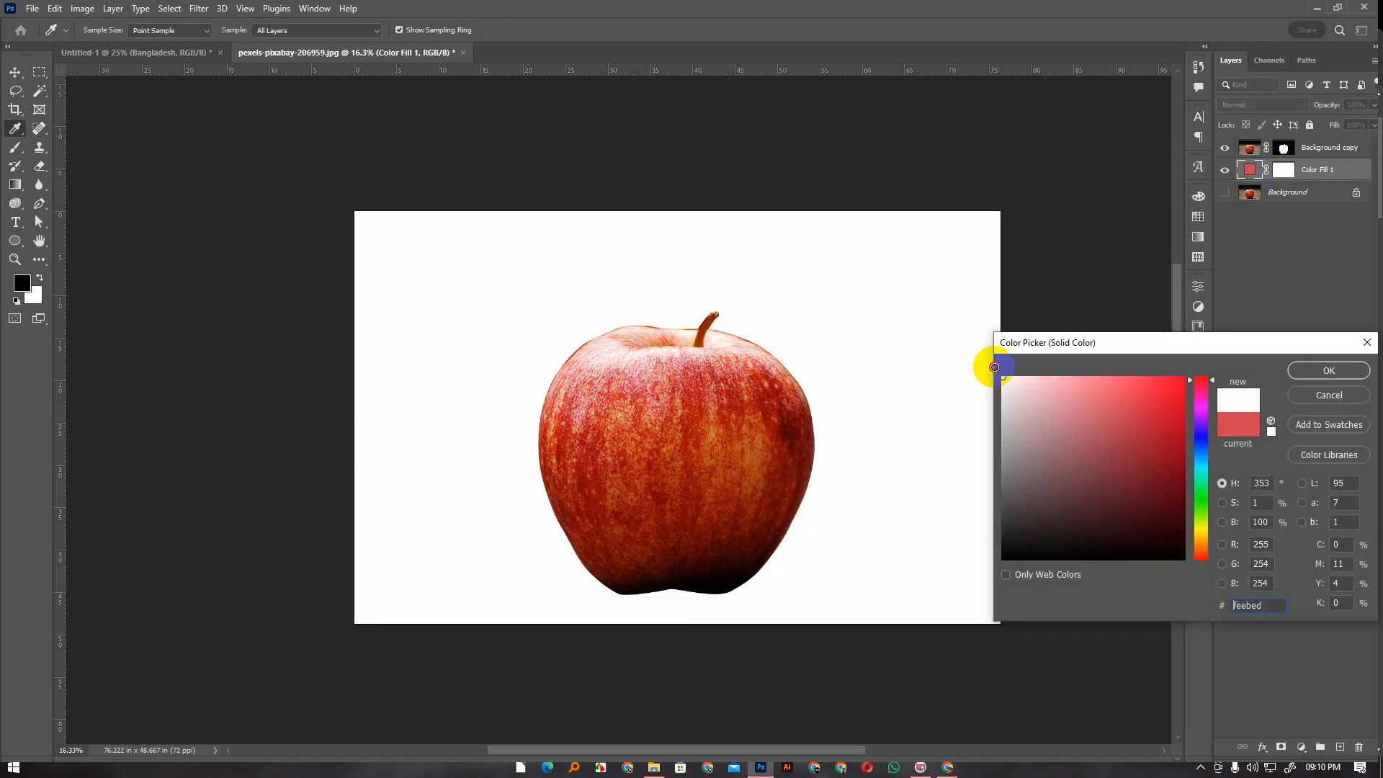
click(1318, 368)
key(v)
drag(700, 415, 700, 425)
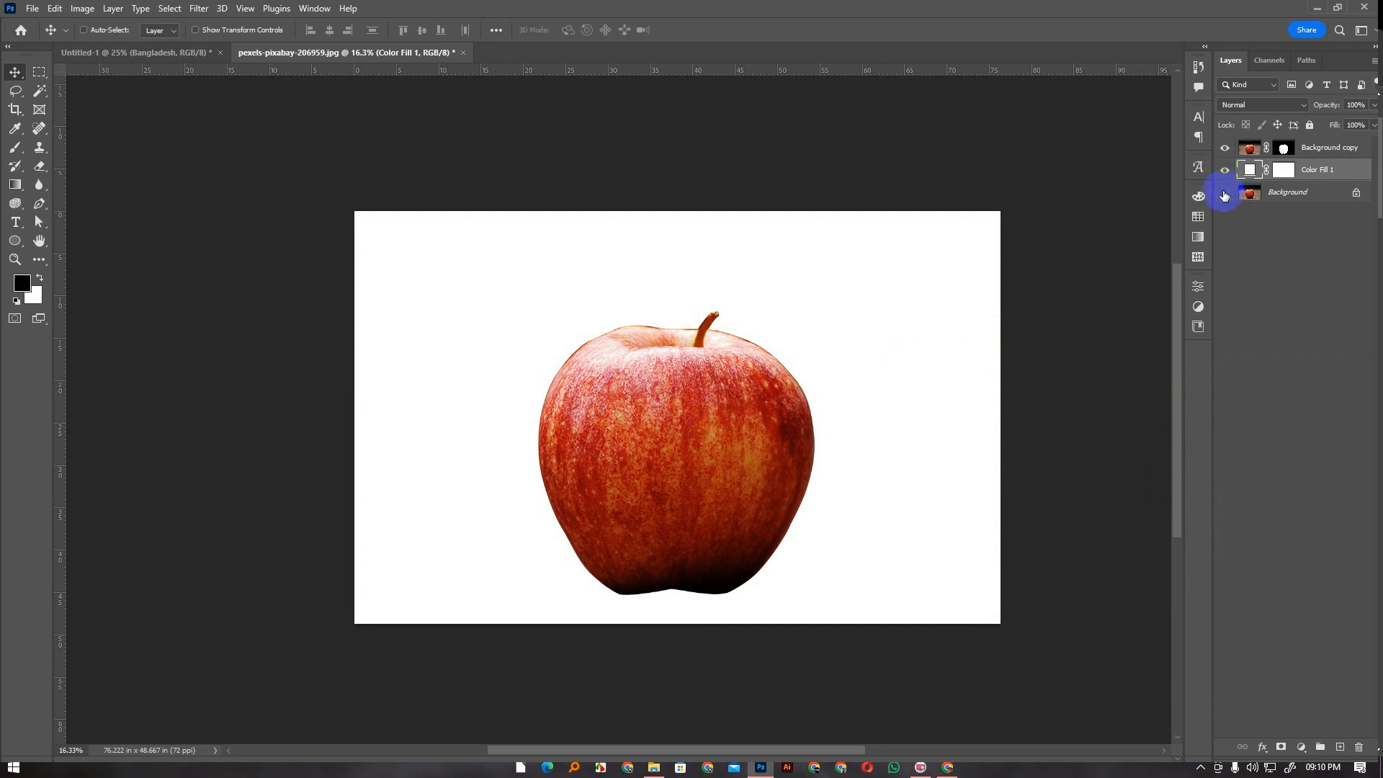
Turn on the visibility of the original Background layer, select the Background copy layer and check its saved path
mouse_move(1225, 148)
mouse_down()
mouse_move(1225, 192)
mouse_move(1224, 149)
mouse_up()
click(1225, 193)
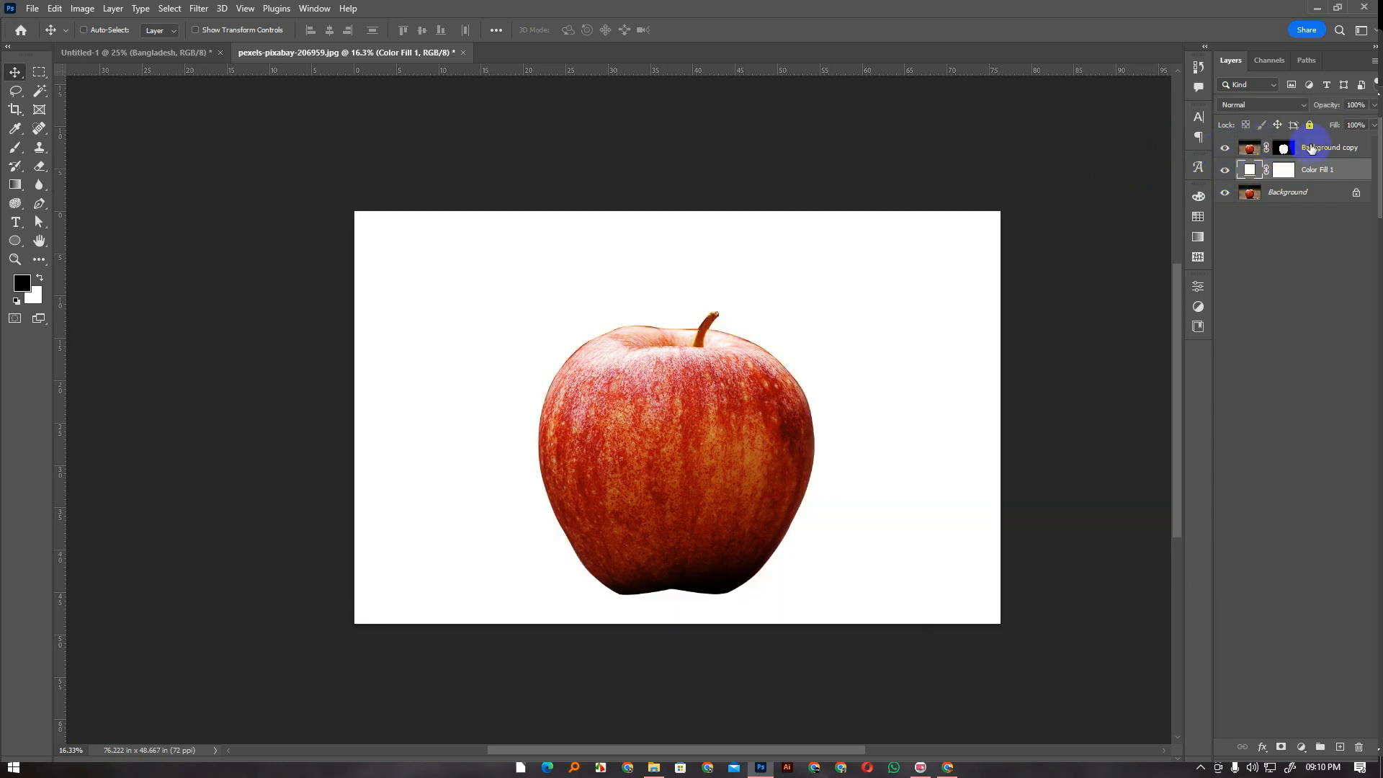
click(1305, 144)
click(1307, 61)
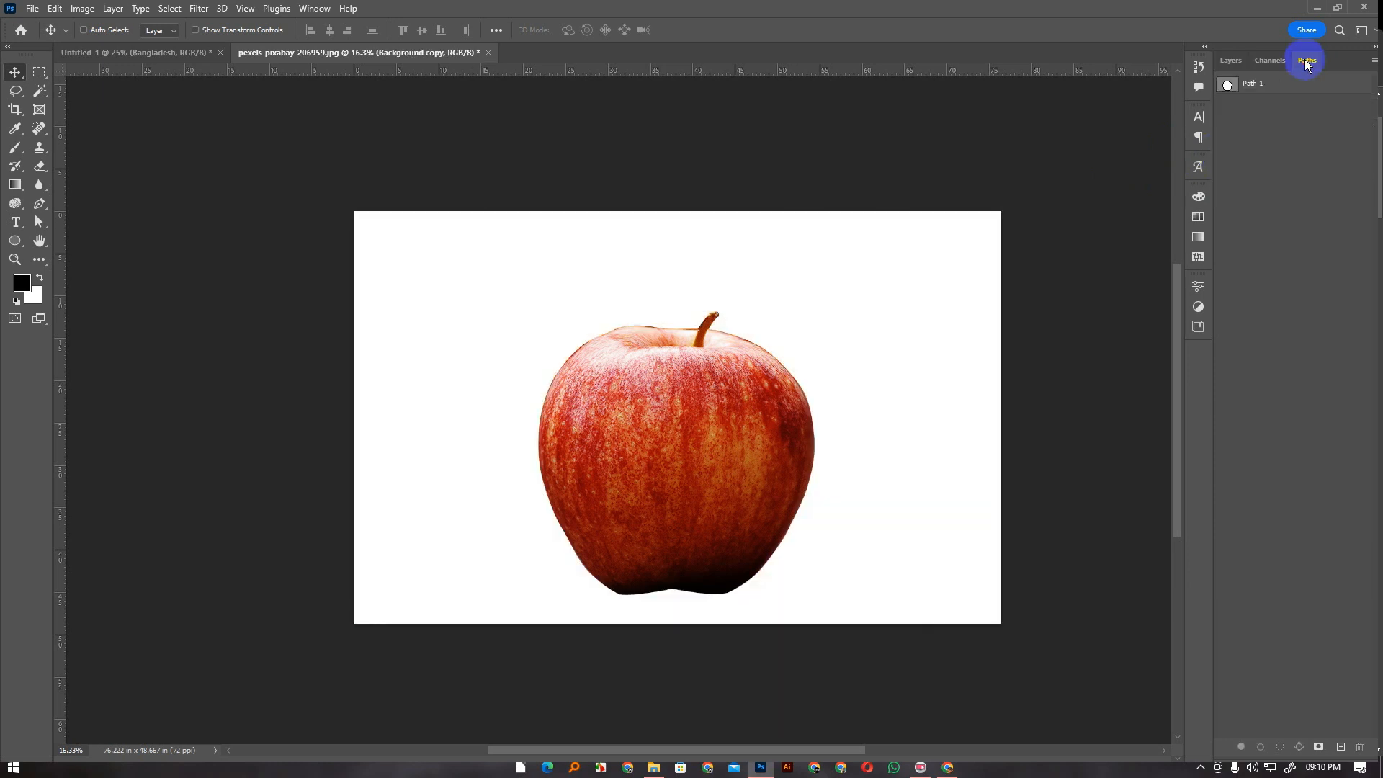
click(1231, 60)
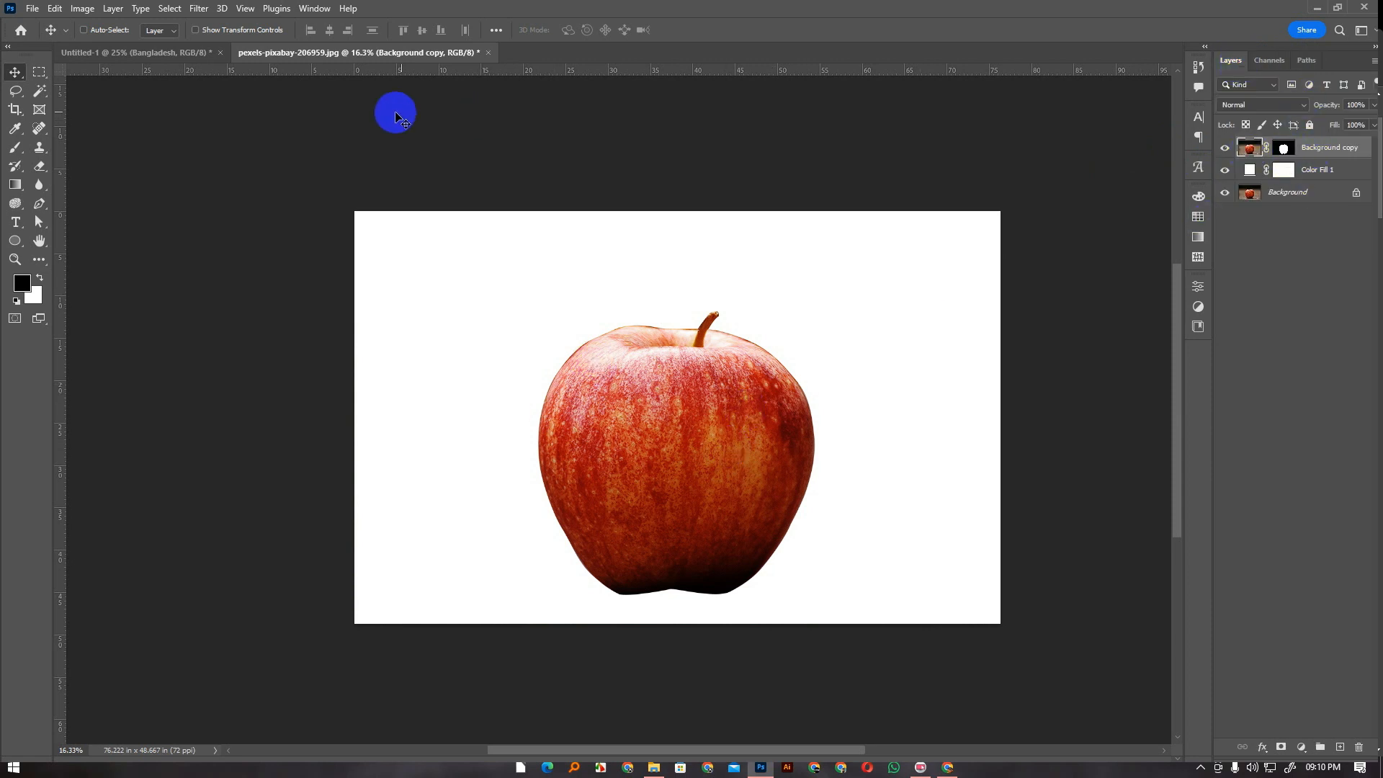
Bring up the Save As options for storing the document on the computer as a Photoshop file, and cancel
click(33, 8)
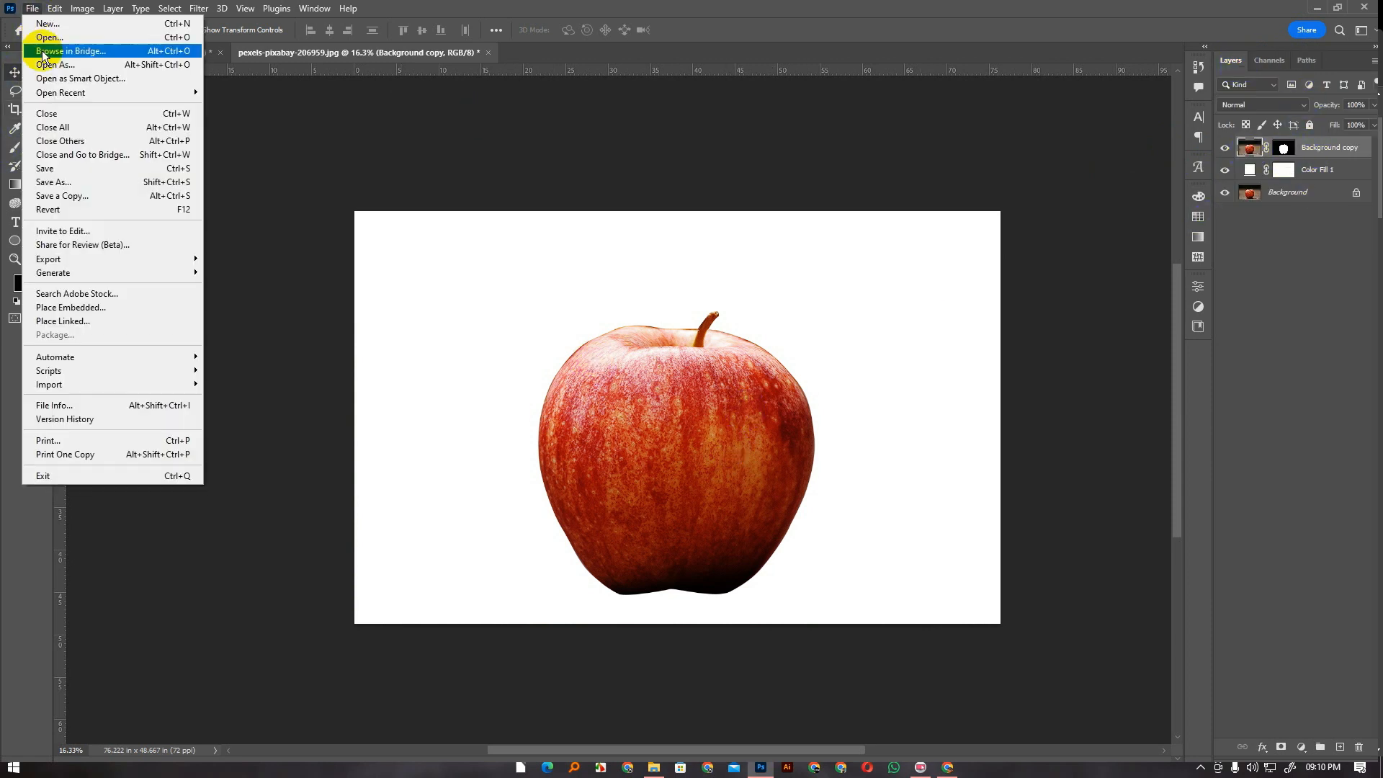
click(81, 187)
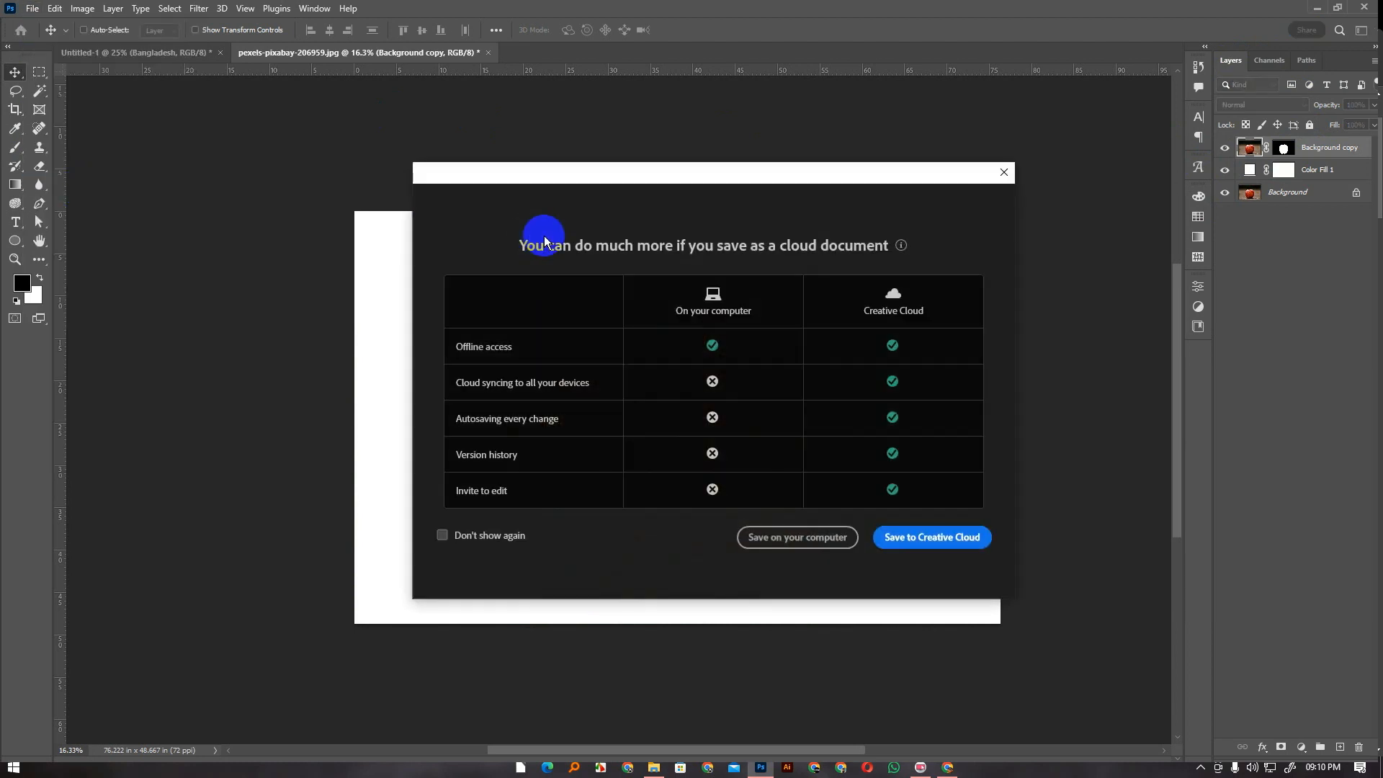
click(795, 542)
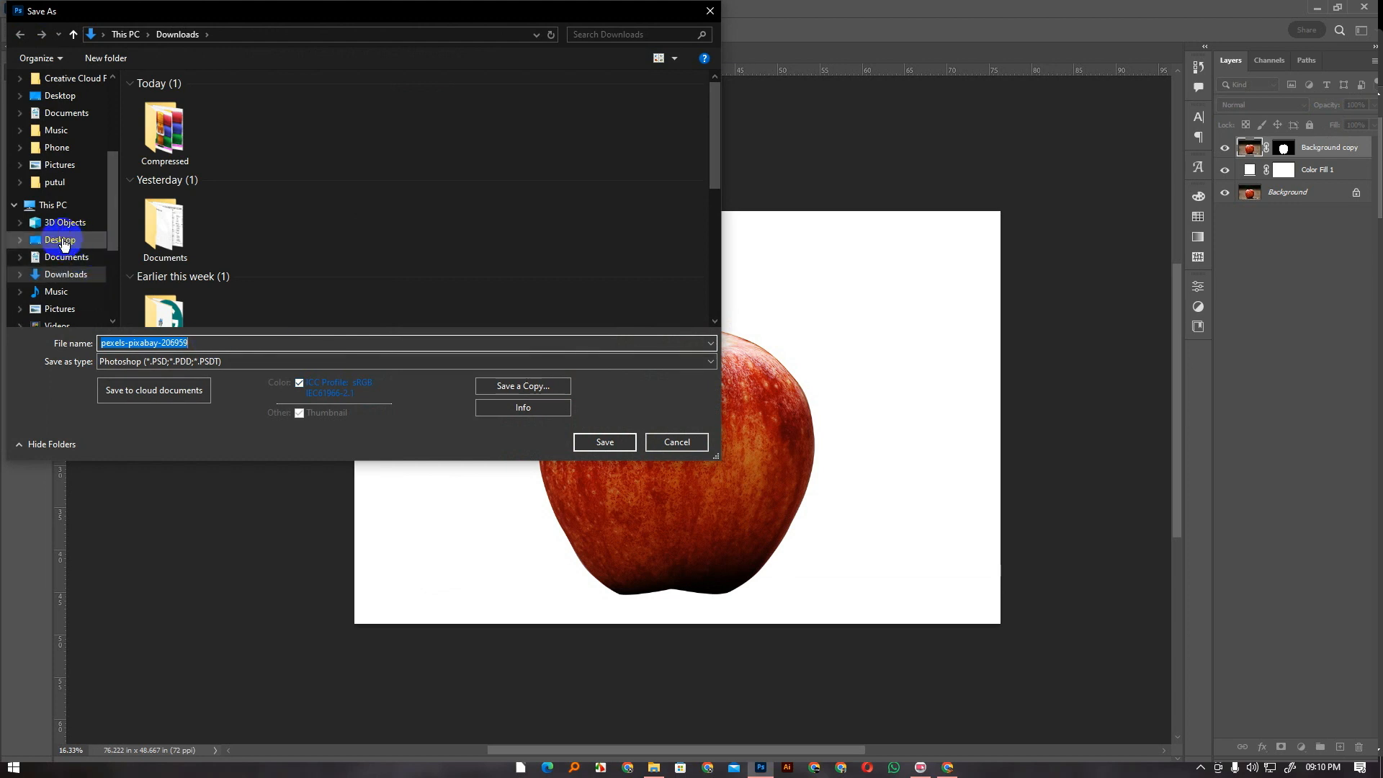
click(676, 441)
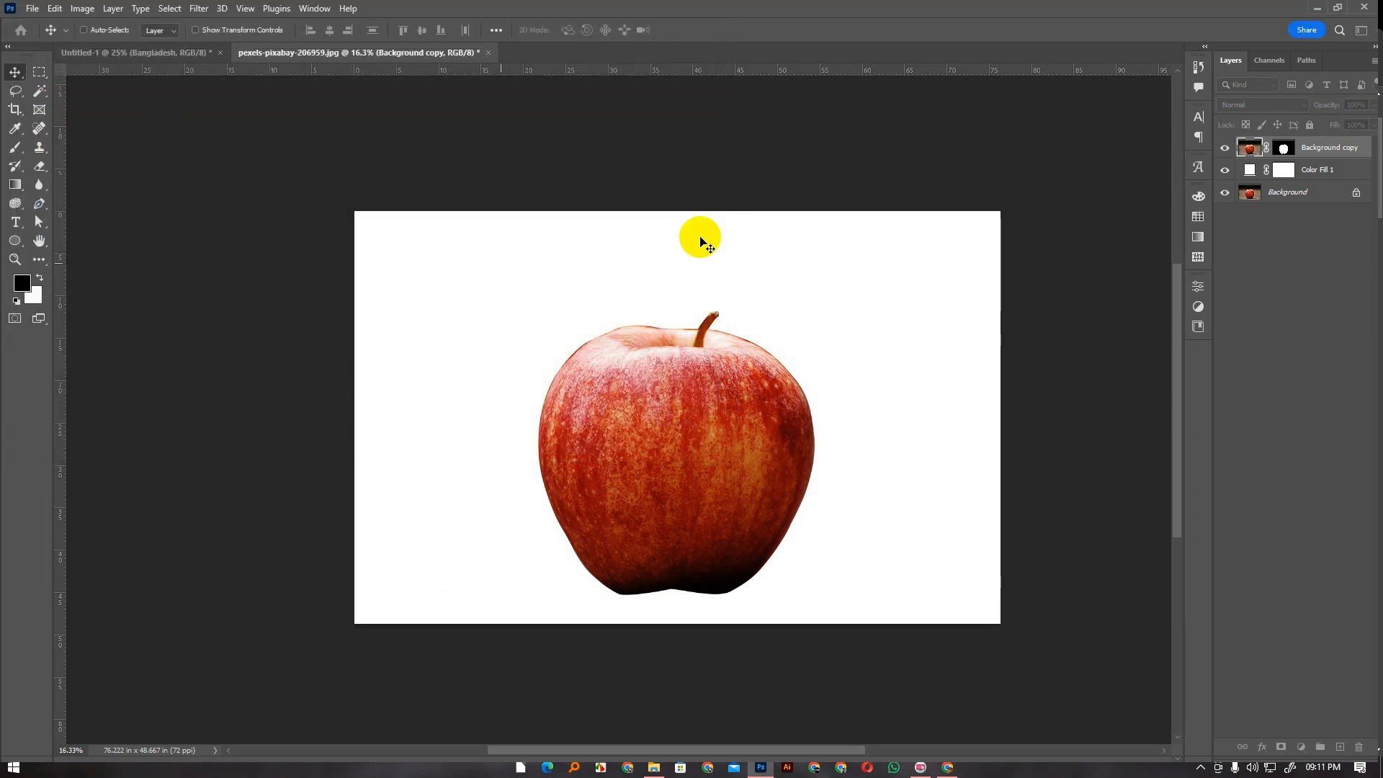